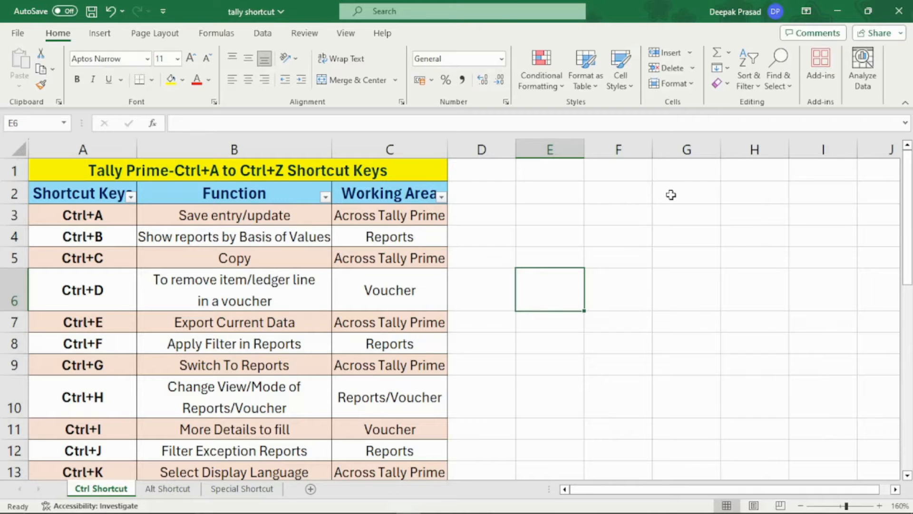
Step: Highlight the "Save entry/update" function in the Tally Prime shortcut table
{"action": "key", "text": "Up"}
{"action": "key", "text": "Up"}
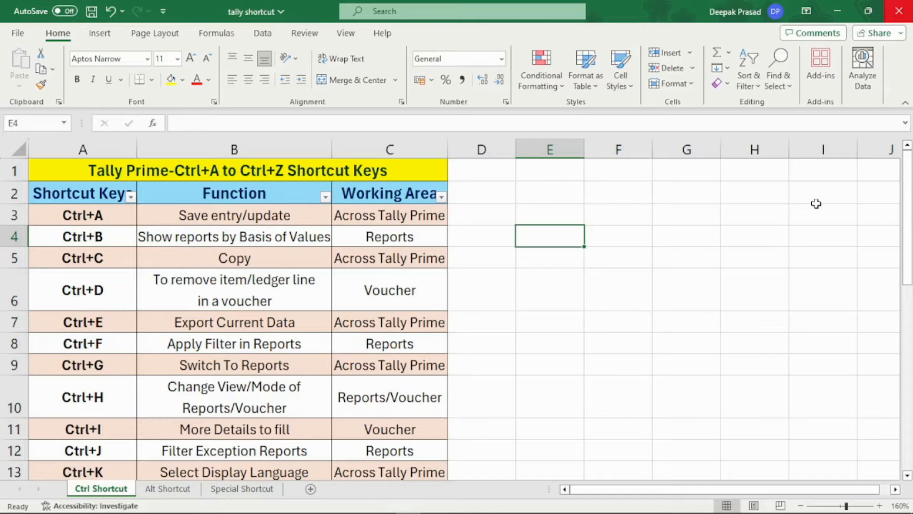
{"action": "left_click", "coordinate": [578, 272]}
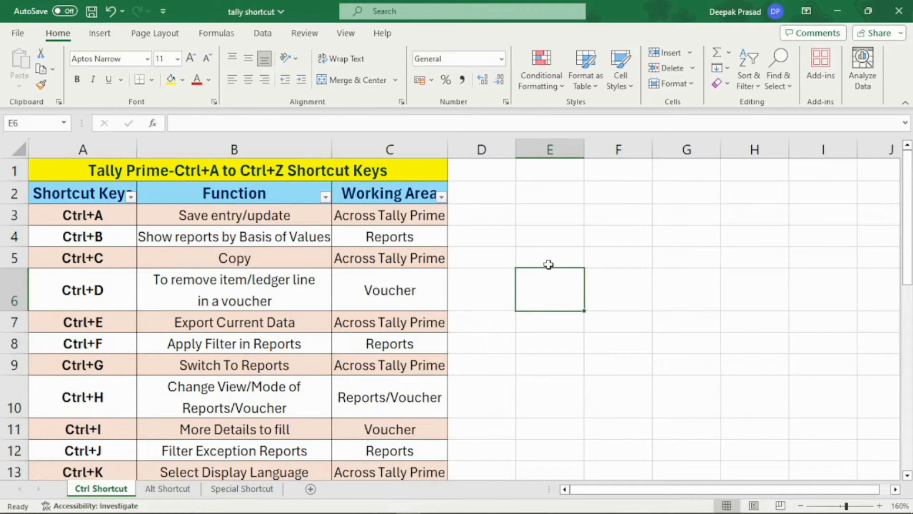
{"action": "left_click", "coordinate": [235, 215]}
{"action": "scroll", "coordinate": [315, 336], "scroll_direction": "up", "scroll_amount": 5}
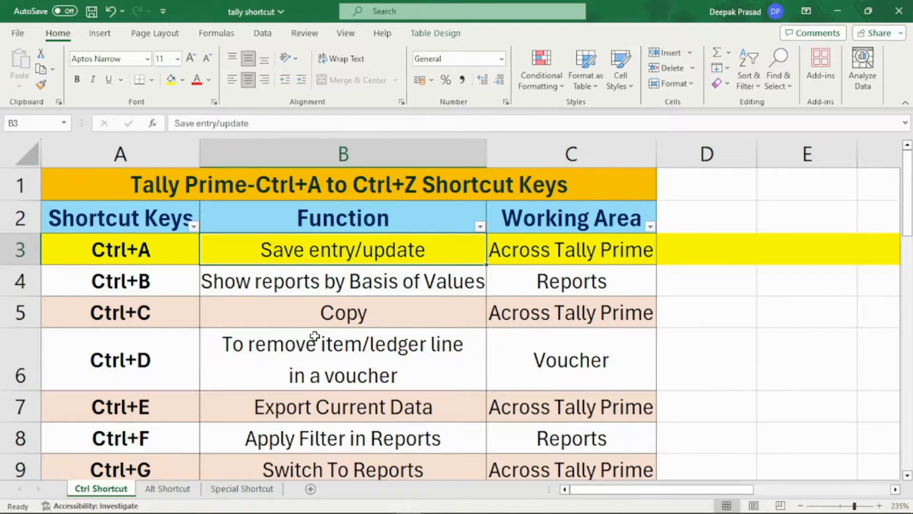
Step: Switch to TallyPrime and open the payment voucher creation screen from Vouchers
{"action": "key", "text": "alt+Tab"}
{"action": "key", "text": "Down"}
{"action": "key", "text": "Up"}
{"action": "key", "text": "Return"}
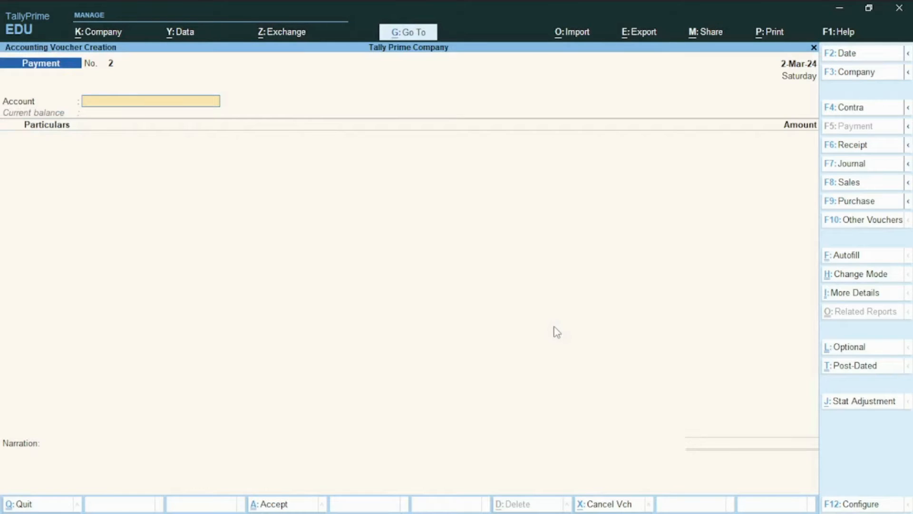
Step: Record a payment voucher with Cash as the account, the party's ledger and an amount of 4000, and save it
{"action": "type", "text": "ca"}
{"action": "key", "text": "Return"}
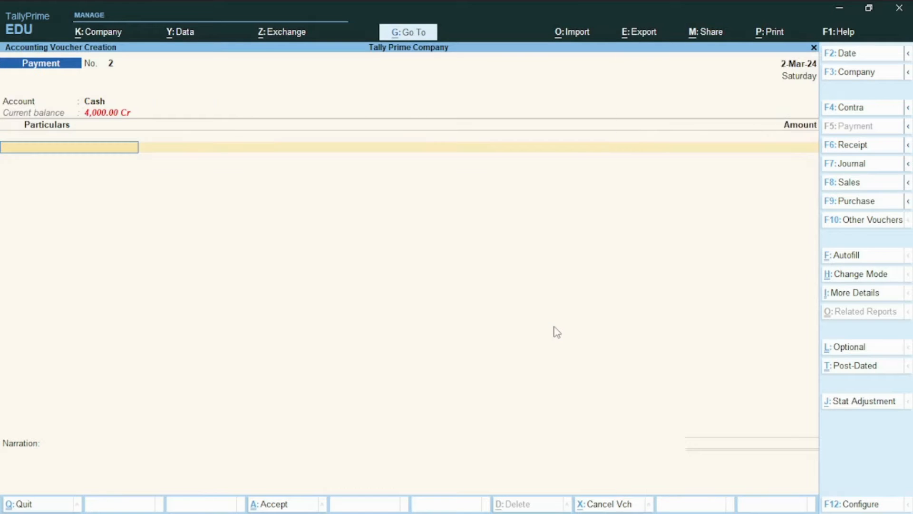
{"action": "type", "text": "ami"}
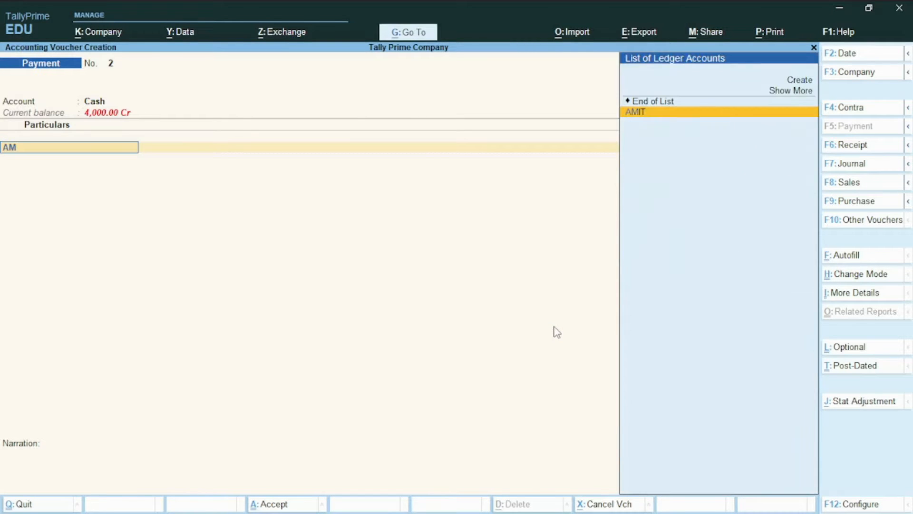
{"action": "key", "text": "Return"}
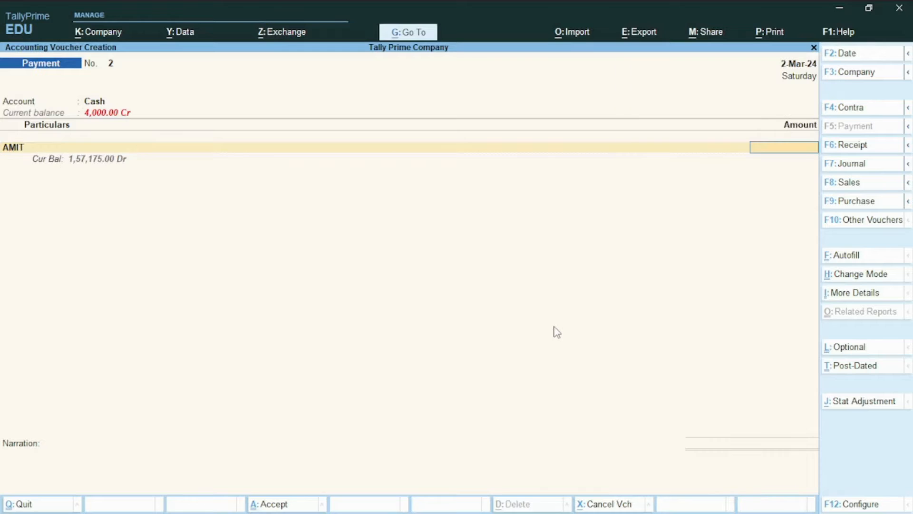
{"action": "type", "text": "4000"}
{"action": "key", "text": "ctrl"}
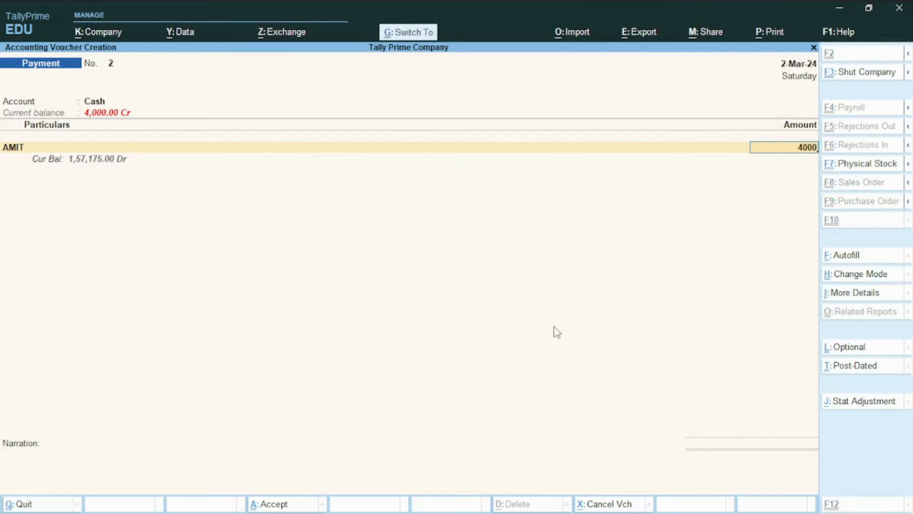
{"action": "key", "text": "ctrl+a"}
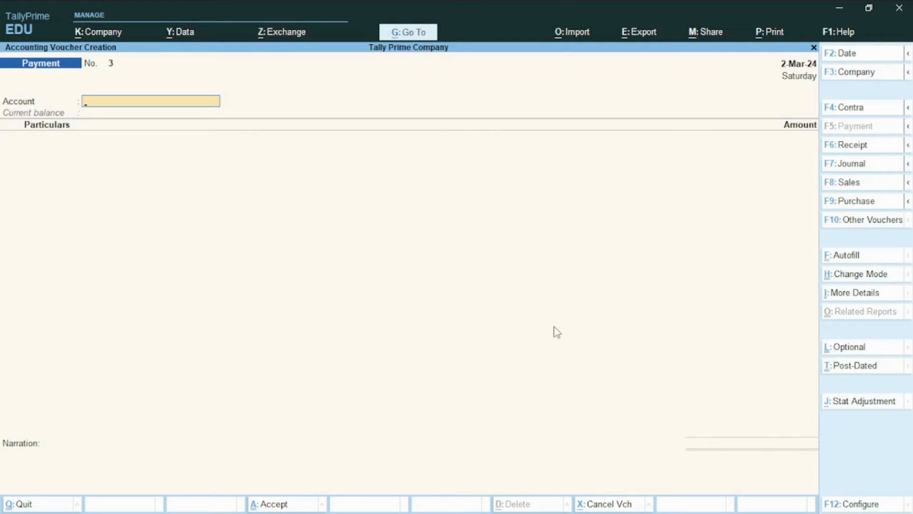
Step: Quit voucher creation and open the Day Book report
{"action": "key", "text": "Escape"}
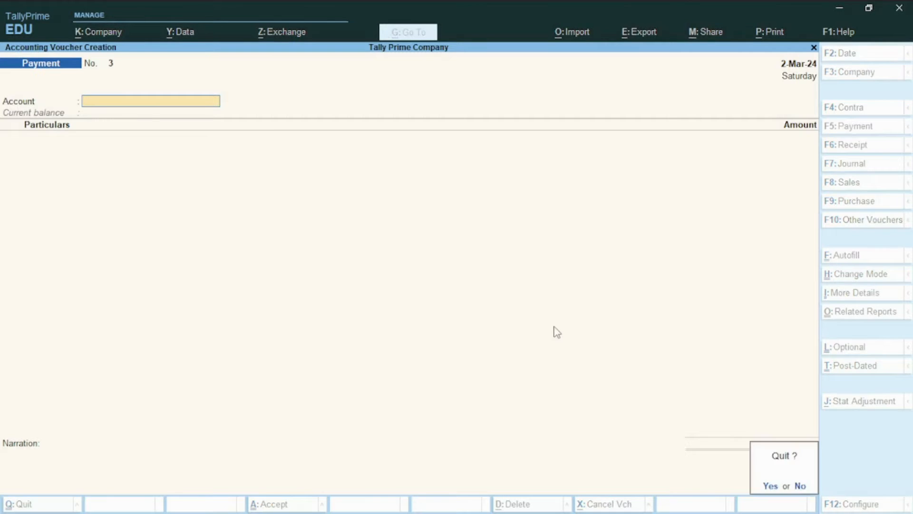
{"action": "key", "text": "y"}
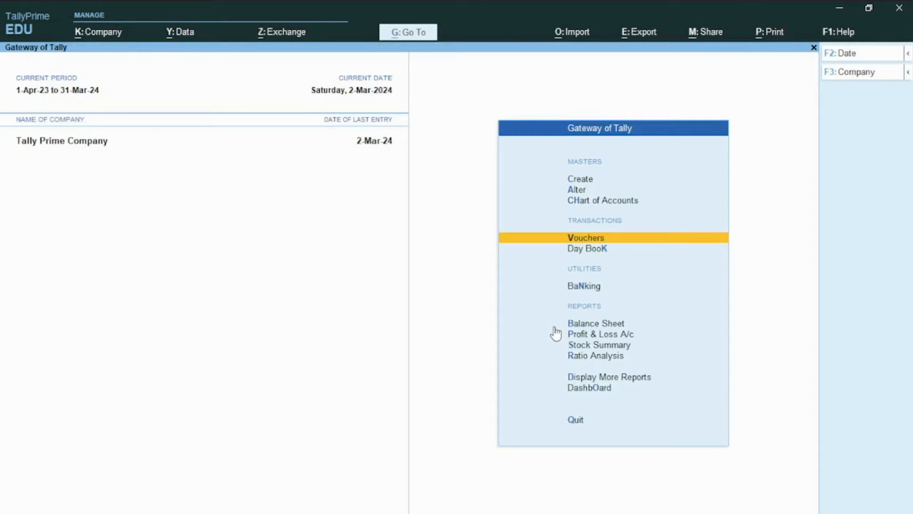
{"action": "key", "text": "d"}
{"action": "key", "text": "d"}
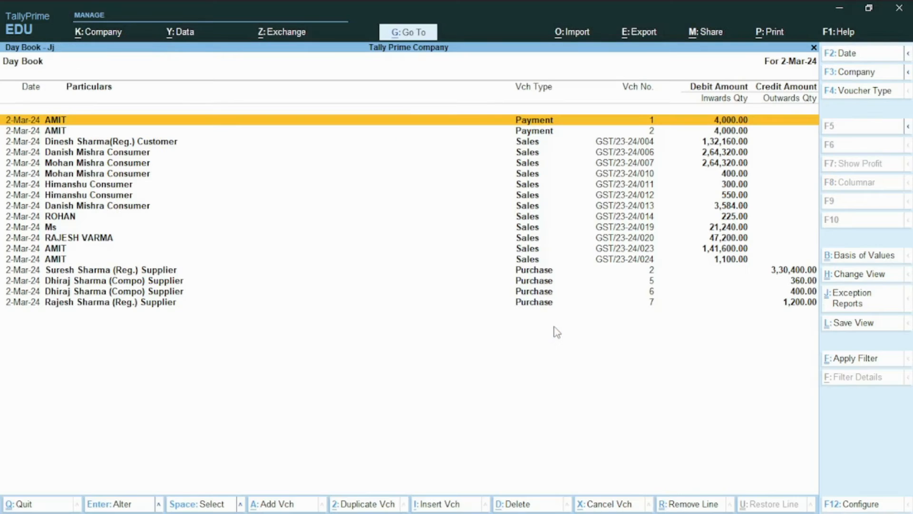
Step: Open purchase voucher No. 7, the last entry in the Day Book, for alteration
{"action": "key", "text": "Down"}
{"action": "key", "text": "Down"}
{"action": "key", "text": "Down"}
{"action": "key", "text": "Down"}
{"action": "key", "text": "Down"}
{"action": "key", "text": "Down"}
{"action": "key", "text": "Down"}
{"action": "key", "text": "Down"}
{"action": "key", "text": "Down"}
{"action": "key", "text": "Down"}
{"action": "key", "text": "Down"}
{"action": "key", "text": "Down"}
{"action": "key", "text": "Down"}
{"action": "key", "text": "Down"}
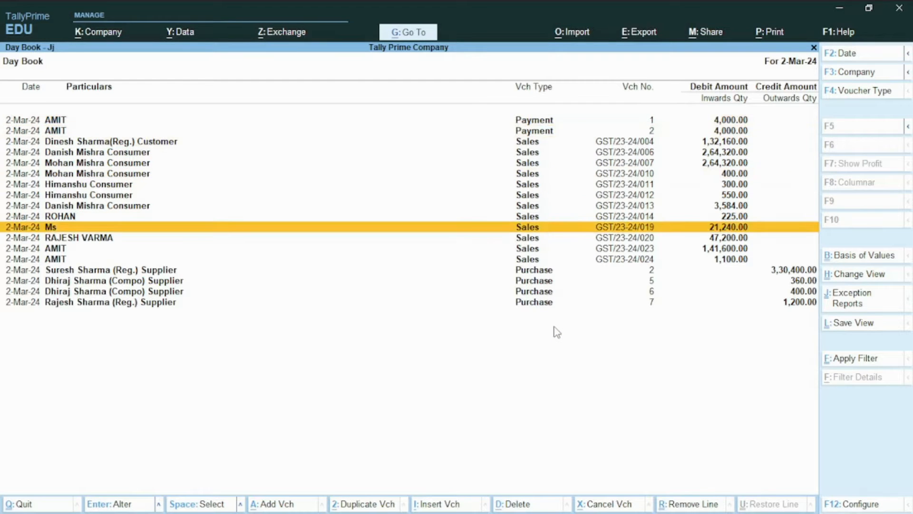
{"action": "key", "text": "Down"}
{"action": "key", "text": "Down"}
{"action": "key", "text": "Down"}
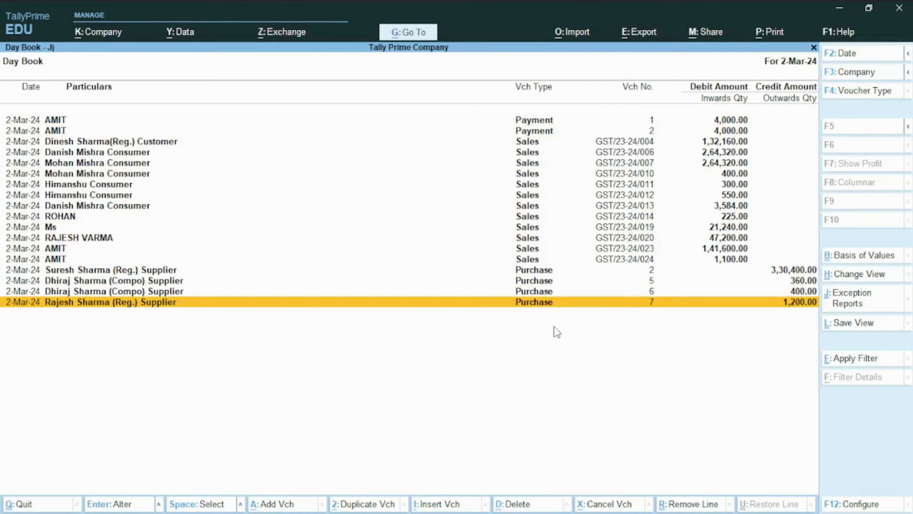
{"action": "key", "text": "Return"}
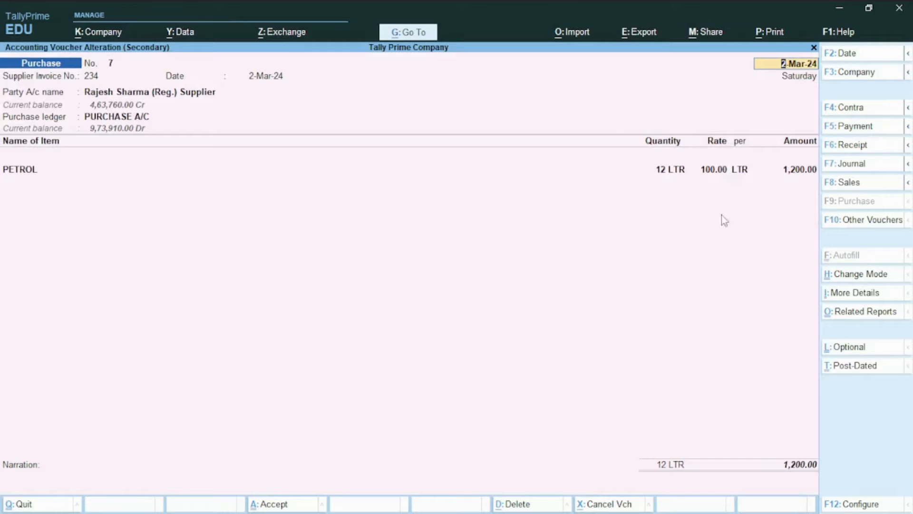
Step: Set the PETROL quantity to 13 LTR in the purchase voucher and save the change
{"action": "left_click", "coordinate": [657, 171]}
{"action": "type", "text": "13"}
{"action": "key", "text": "Return"}
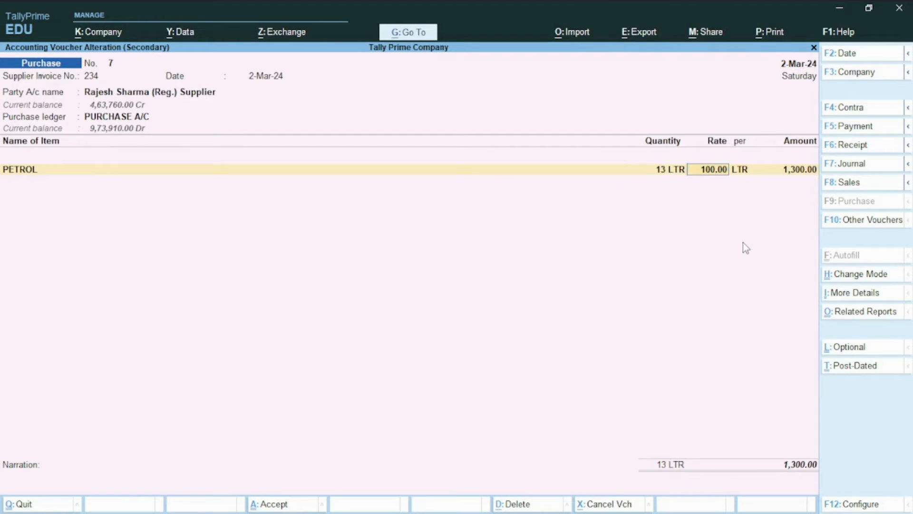
{"action": "key", "text": "ctrl"}
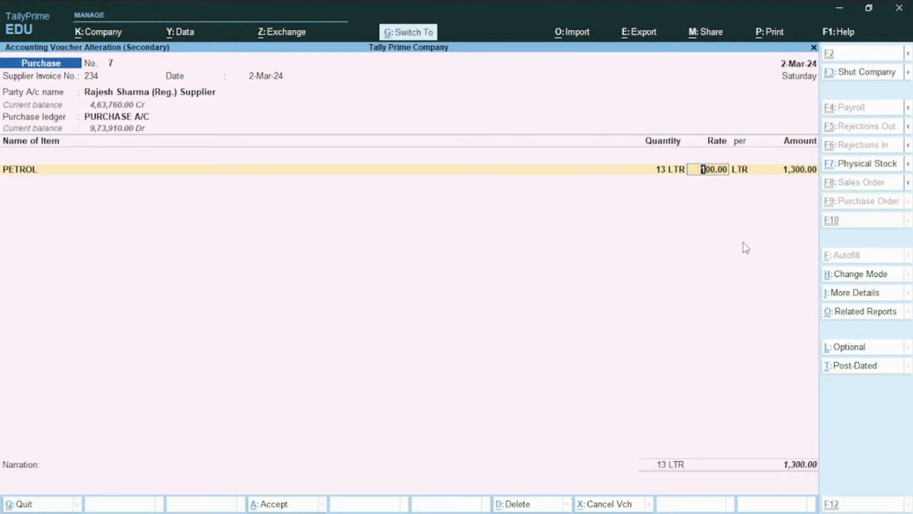
{"action": "key", "text": "ctrl+a"}
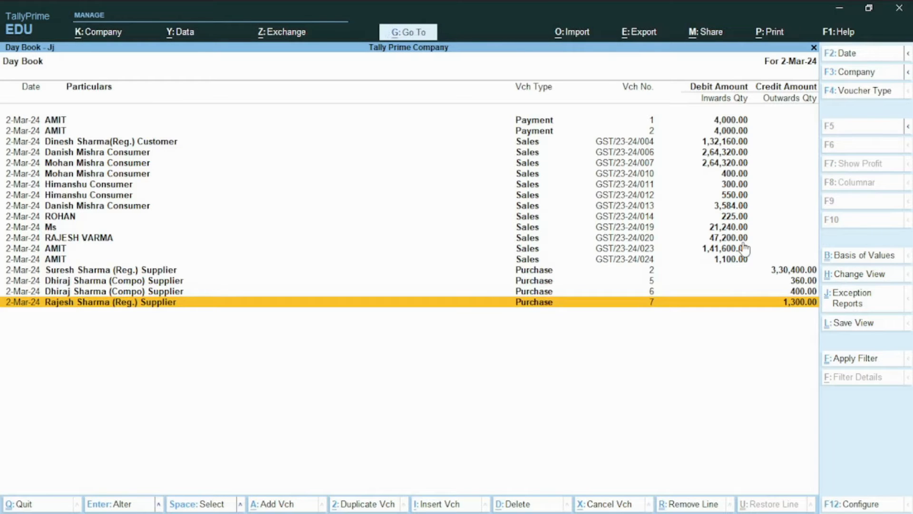
Step: Leave the Day Book and return to the Gateway of Tally
{"action": "key", "text": "Escape"}
{"action": "key", "text": "Escape"}
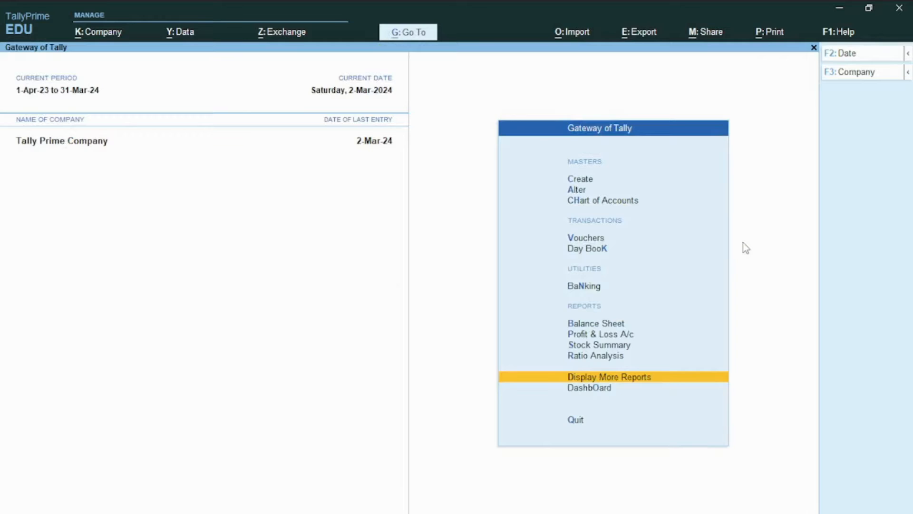
{"action": "key", "text": "Escape"}
{"action": "key", "text": "Escape"}
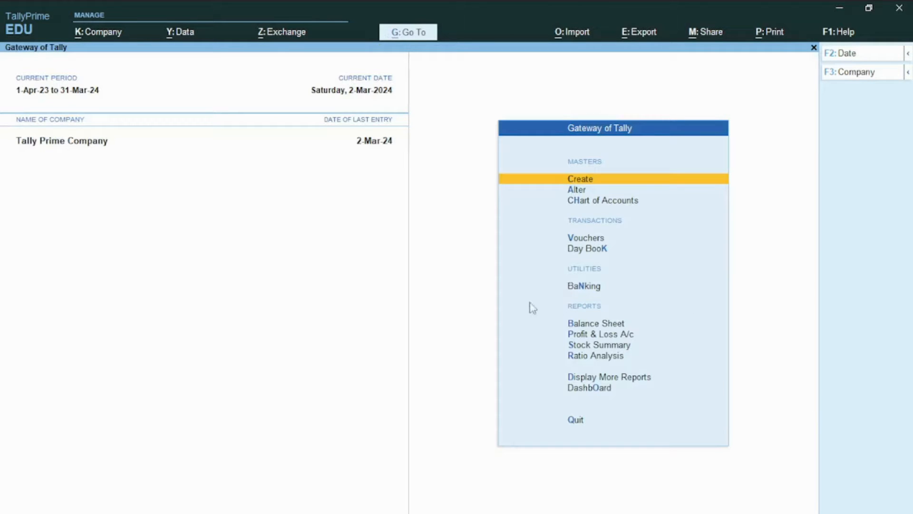
Step: Set Enable Goods and Services Tax (GST) to No in the company features, save, and accept updating the vouchers' GST status
{"action": "key", "text": "F11"}
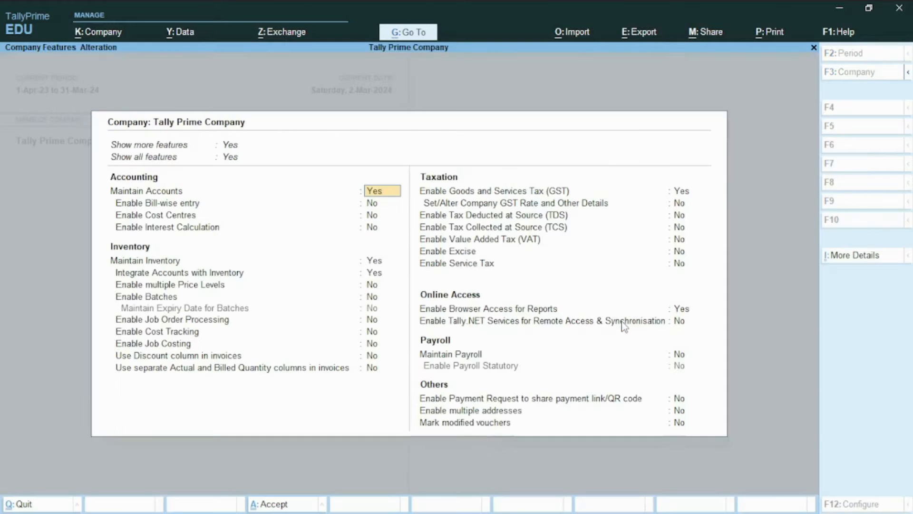
{"action": "left_click", "coordinate": [683, 191]}
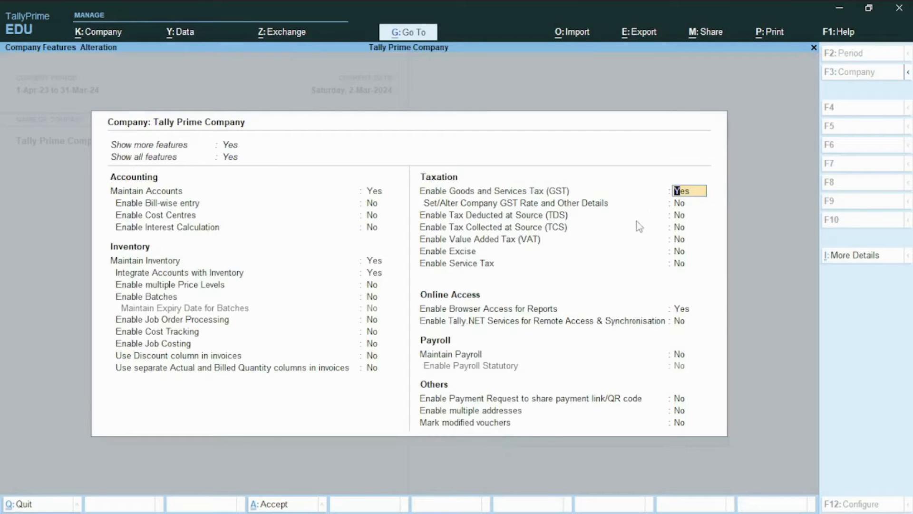
{"action": "type", "text": "N"}
{"action": "key", "text": "Return"}
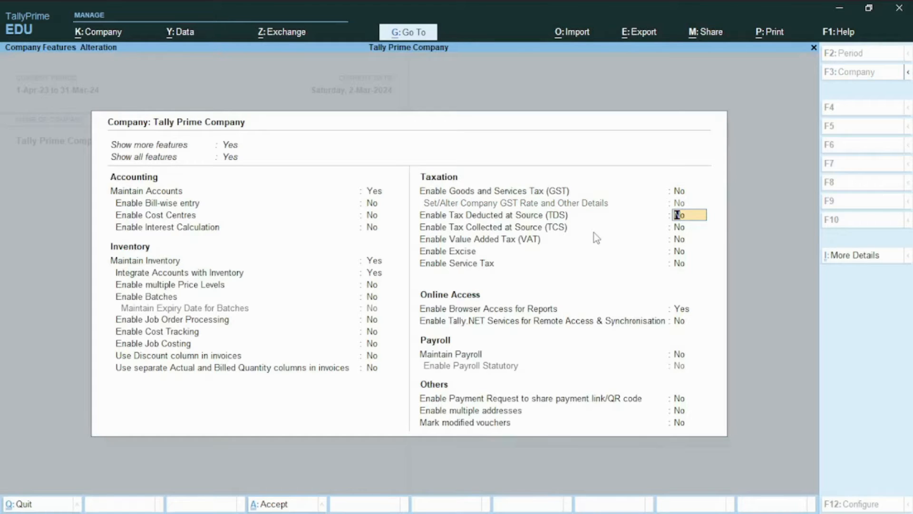
{"action": "key", "text": "ctrl"}
{"action": "key", "text": "ctrl+a"}
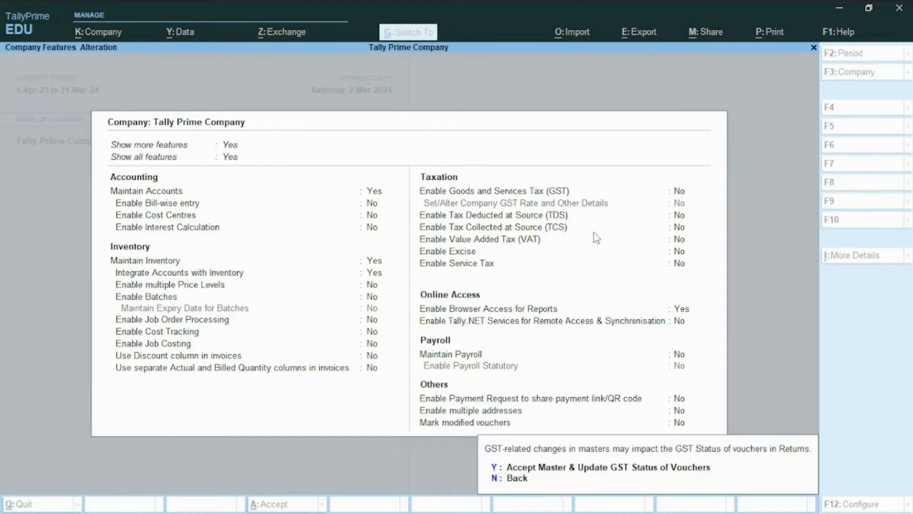
{"action": "key", "text": "y"}
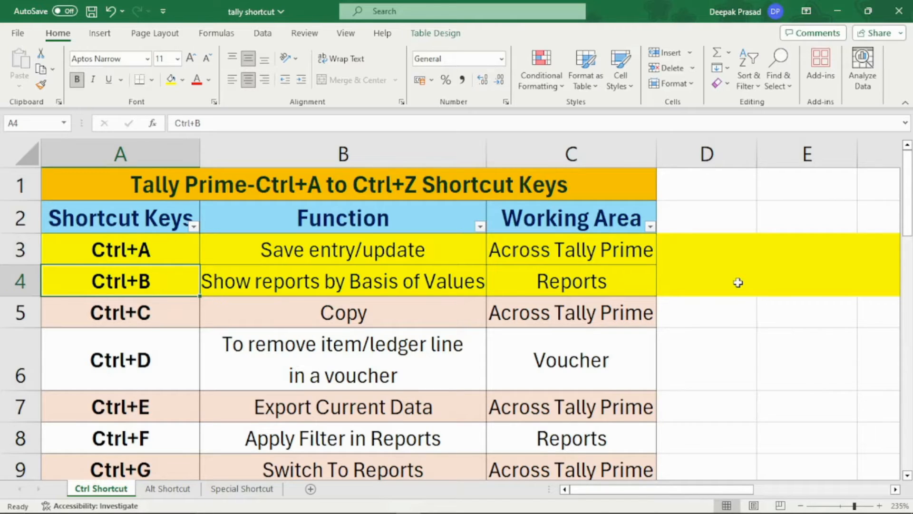
Step: Switch back to TallyPrime and open the Stock Summary report
{"action": "key", "text": "alt+Tab"}
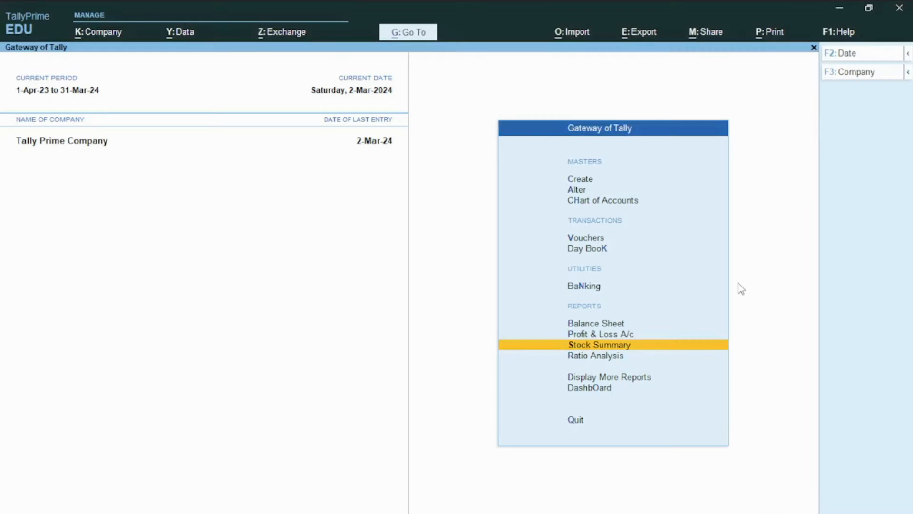
{"action": "key", "text": "Up"}
{"action": "key", "text": "Up"}
{"action": "key", "text": "Up"}
{"action": "key", "text": "Up"}
{"action": "key", "text": "Up"}
{"action": "key", "text": "Up"}
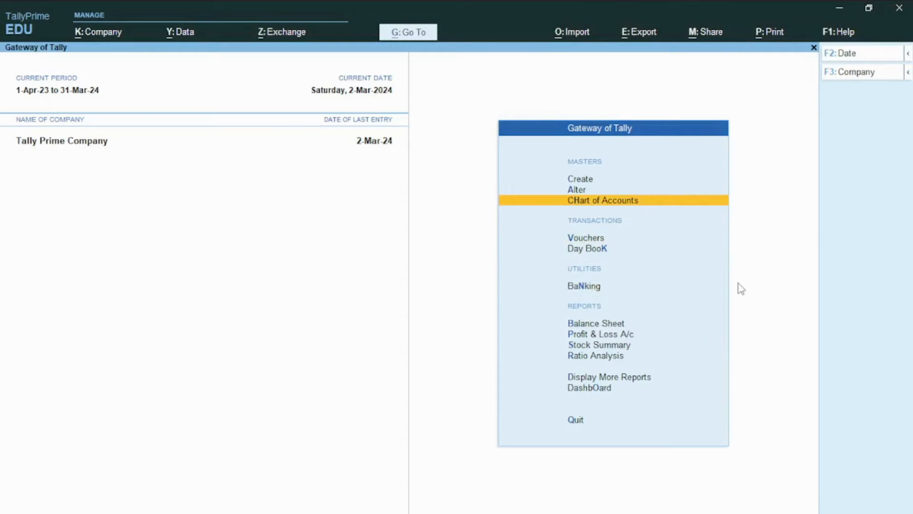
{"action": "key", "text": "Down"}
{"action": "key", "text": "Down"}
{"action": "key", "text": "Down"}
{"action": "key", "text": "Down"}
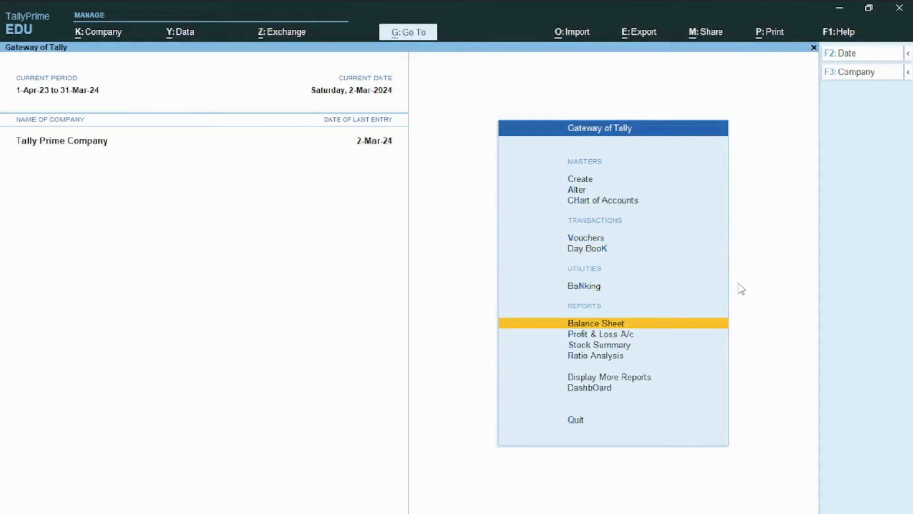
{"action": "key", "text": "Down"}
{"action": "key", "text": "Down"}
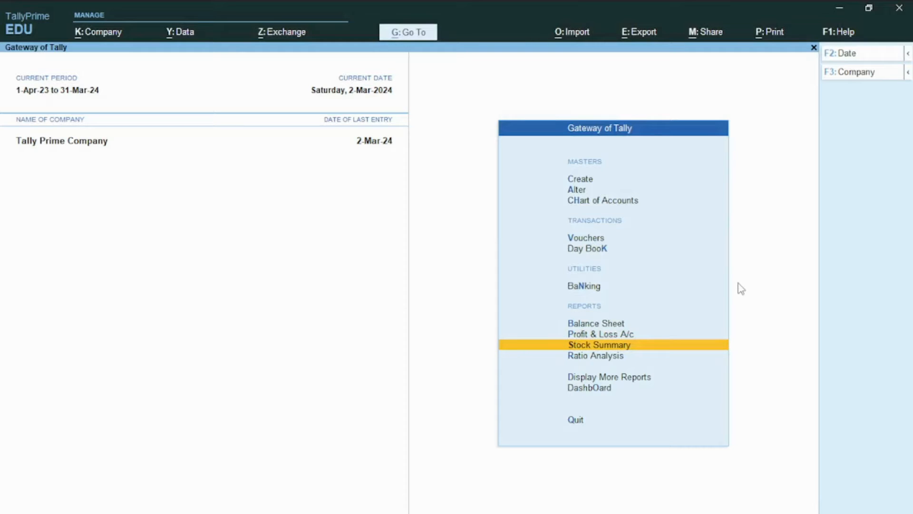
{"action": "key", "text": "Up"}
{"action": "key", "text": "Up"}
{"action": "key", "text": "Down"}
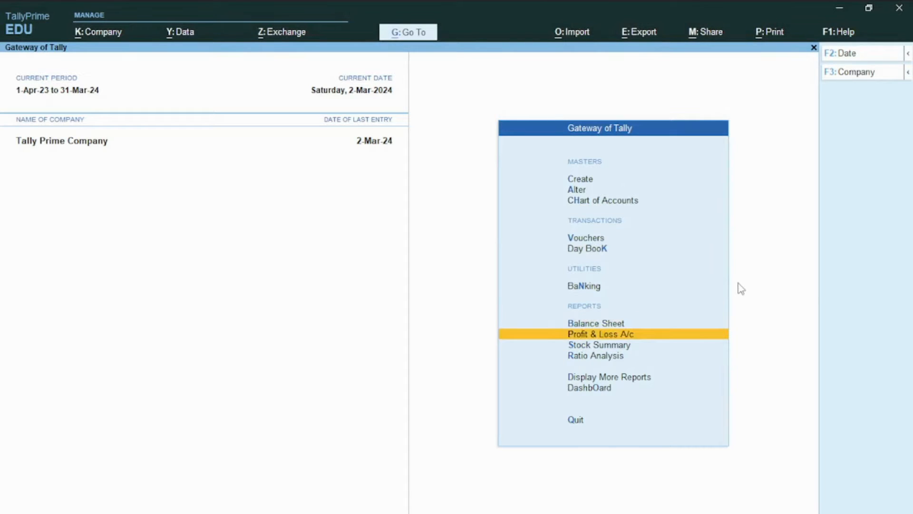
{"action": "key", "text": "Down"}
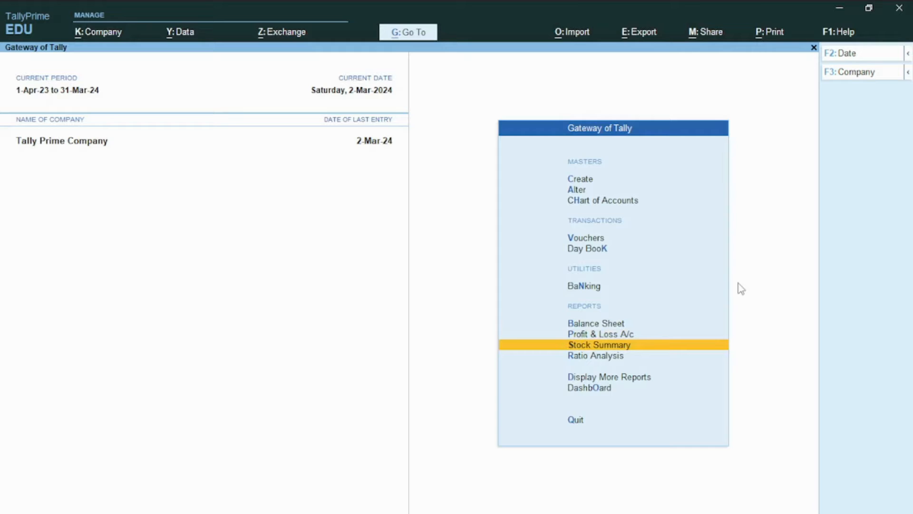
{"action": "key", "text": "Return"}
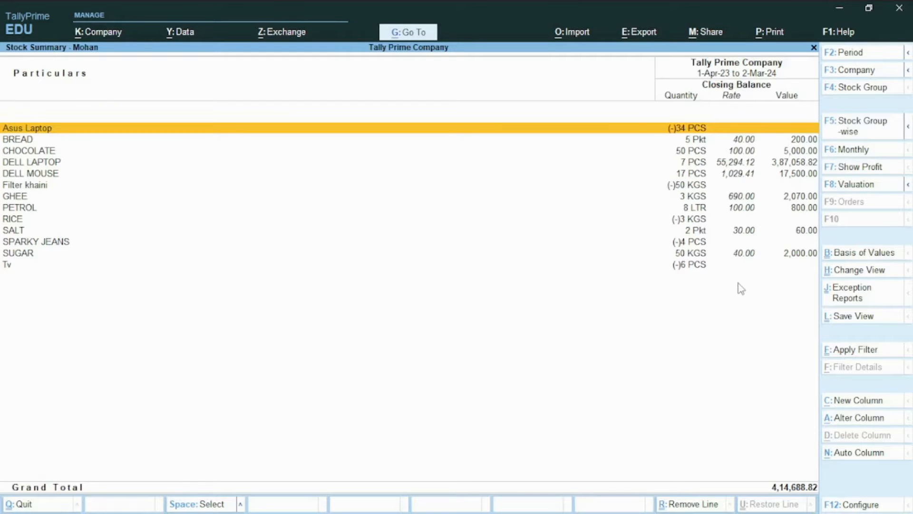
Step: Set the Stock Summary's stock valuation method to At Zero Cost through its basis of values and apply it to the report
{"action": "key", "text": "ctrl+b"}
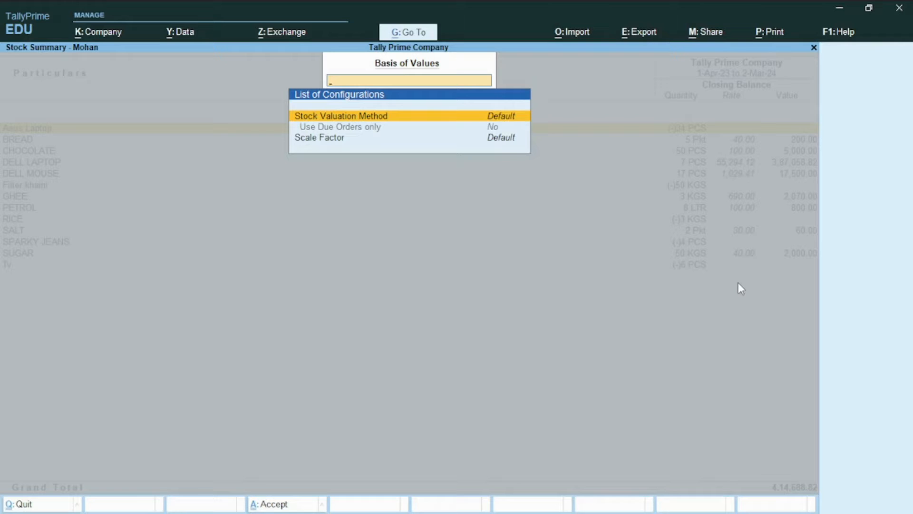
{"action": "key", "text": "Return"}
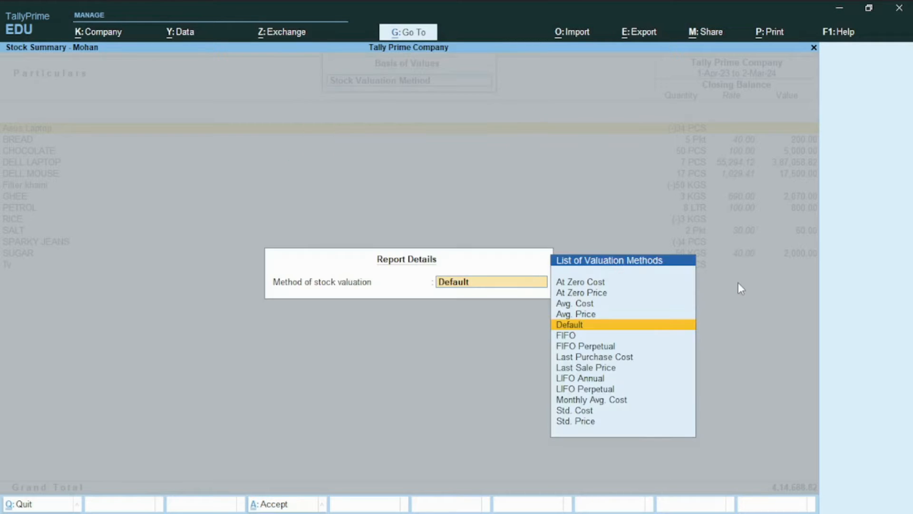
{"action": "key", "text": "Down"}
{"action": "key", "text": "Down"}
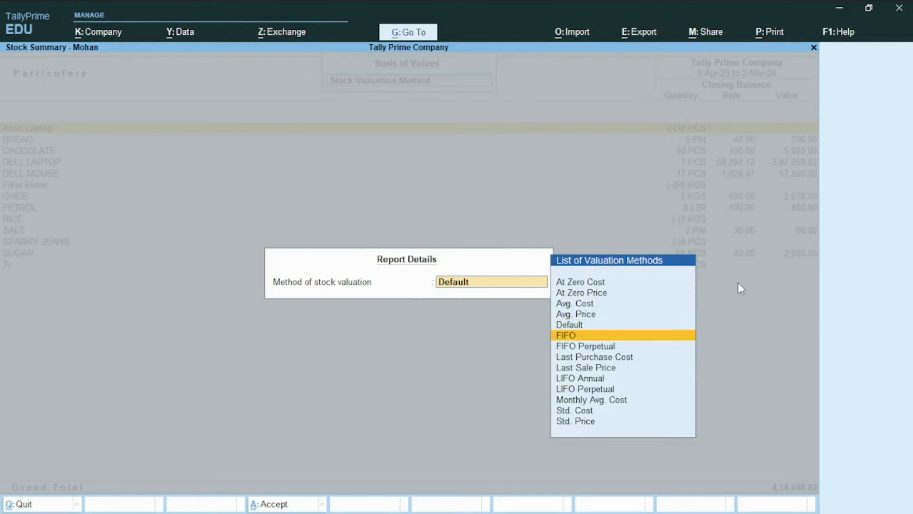
{"action": "key", "text": "Up"}
{"action": "key", "text": "Up"}
{"action": "key", "text": "Up"}
{"action": "key", "text": "Up"}
{"action": "key", "text": "Up"}
{"action": "key", "text": "Up"}
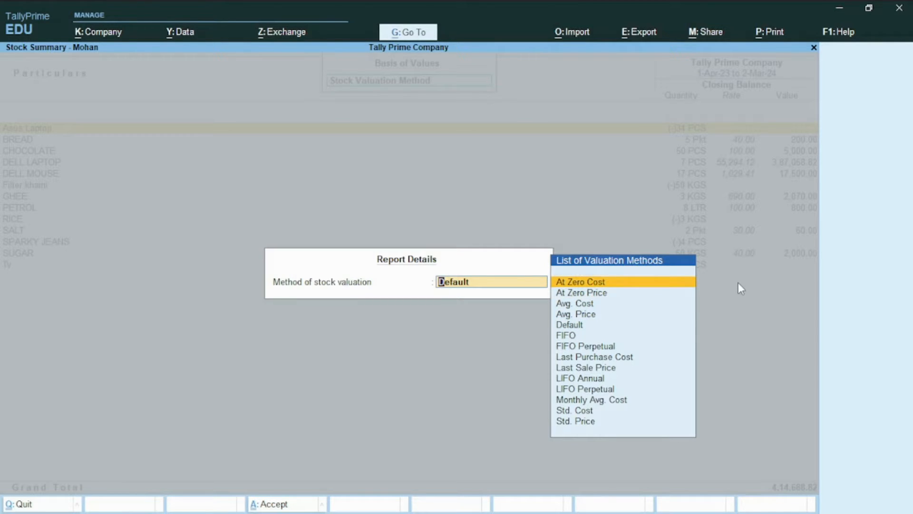
{"action": "key", "text": "Return"}
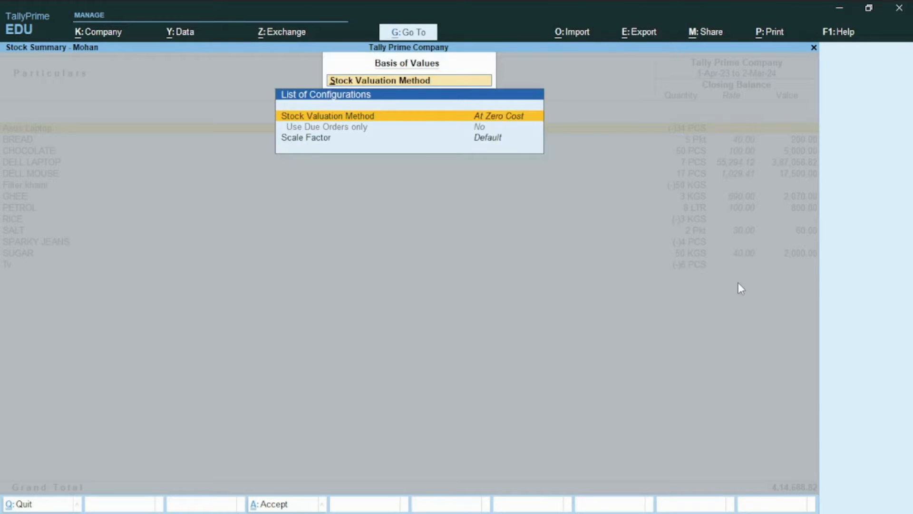
{"action": "key", "text": "ctrl+a"}
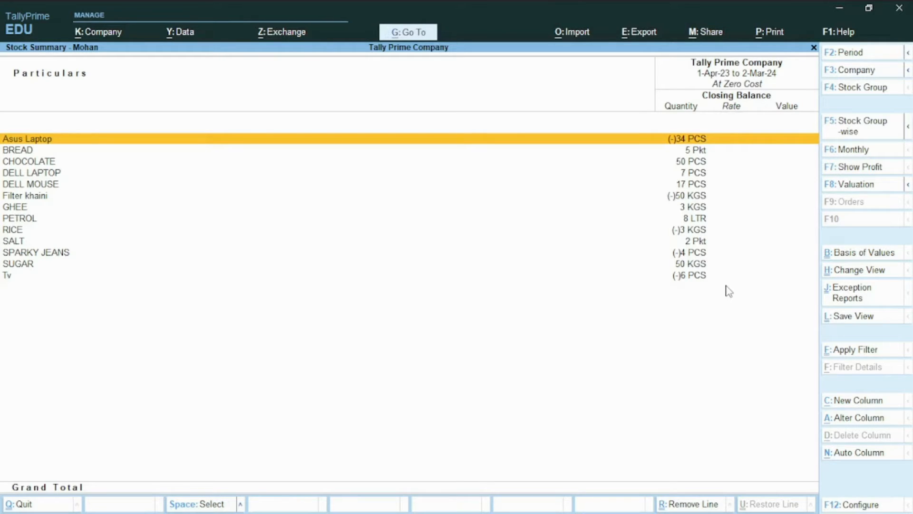
Step: Change the Stock Summary's stock valuation method to Last Sale Price in the basis of values and apply it
{"action": "key", "text": "ctrl+b"}
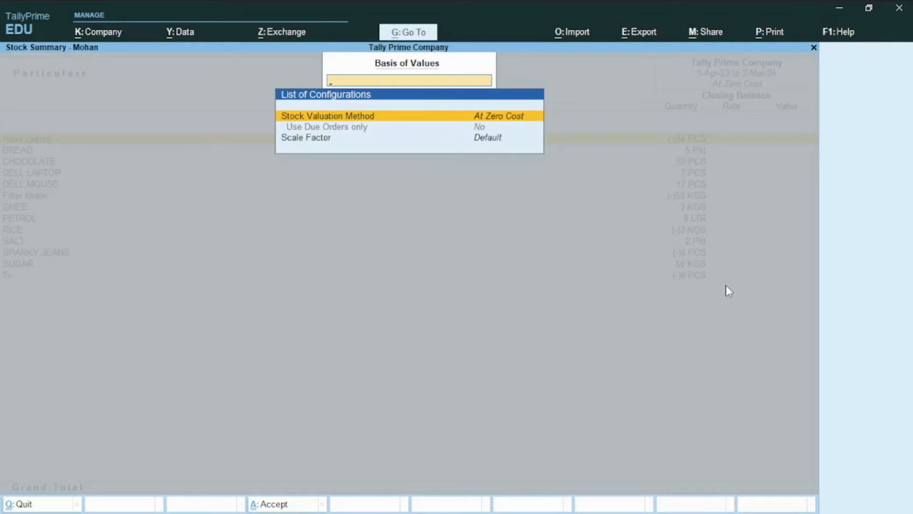
{"action": "key", "text": "Return"}
{"action": "key", "text": "Down"}
{"action": "key", "text": "Down"}
{"action": "key", "text": "Down"}
{"action": "key", "text": "Down"}
{"action": "key", "text": "Down"}
{"action": "key", "text": "Down"}
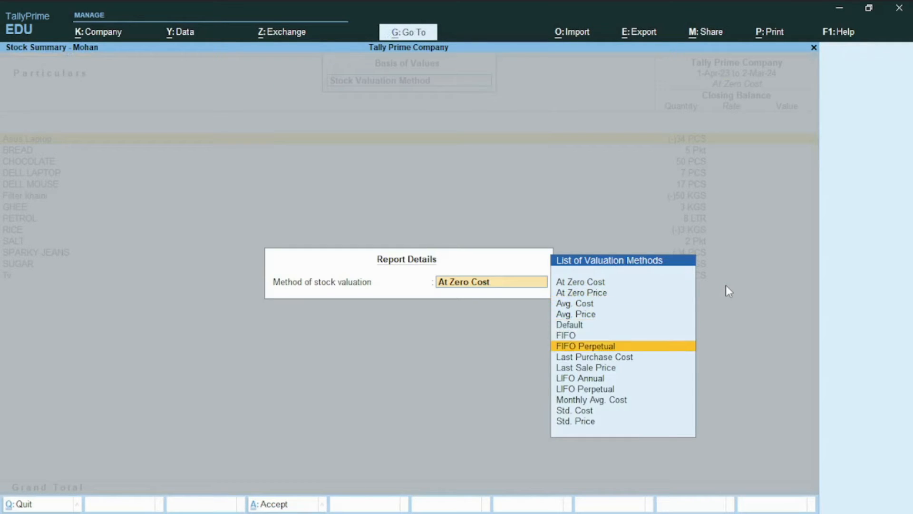
{"action": "key", "text": "Up"}
{"action": "key", "text": "Down"}
{"action": "key", "text": "Down"}
{"action": "key", "text": "Down"}
{"action": "key", "text": "Up"}
{"action": "key", "text": "Down"}
{"action": "key", "text": "Return"}
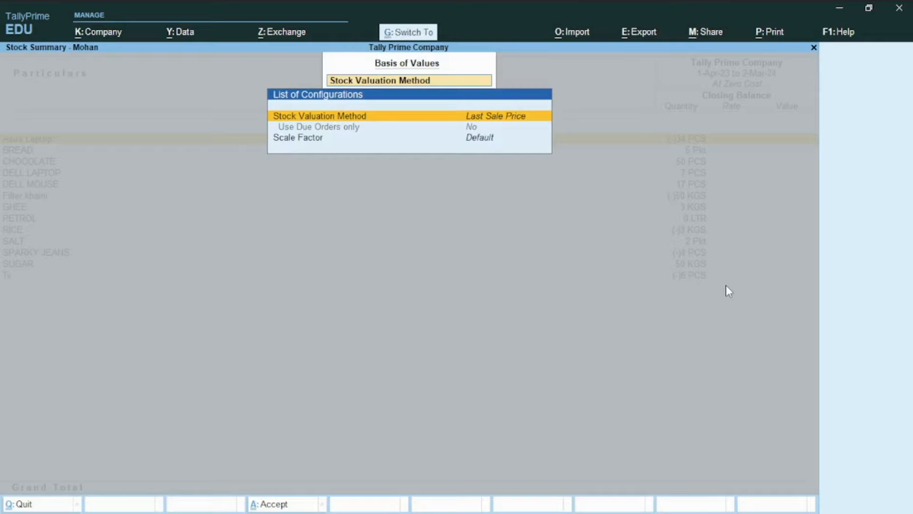
{"action": "key", "text": "ctrl+a"}
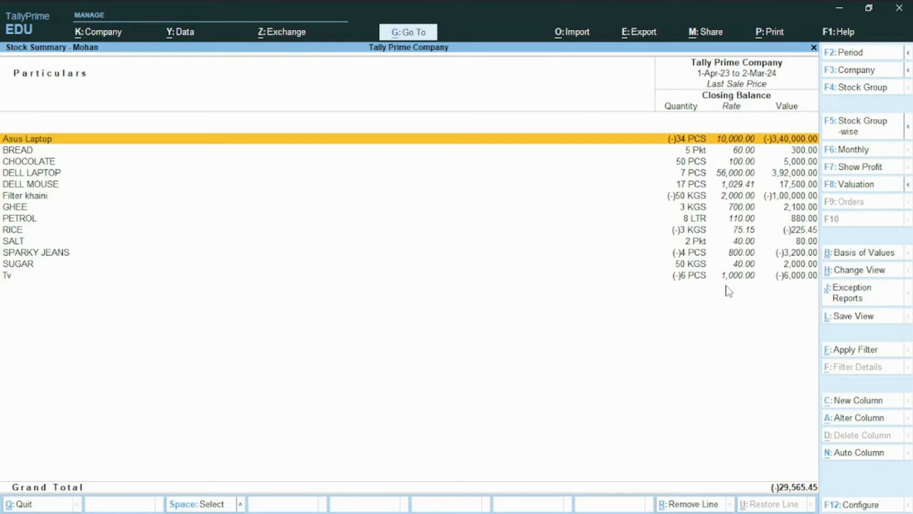
Step: Preview the Stock Summary printout, close the preview, and return to the Gateway of Tally
{"action": "key", "text": "ctrl"}
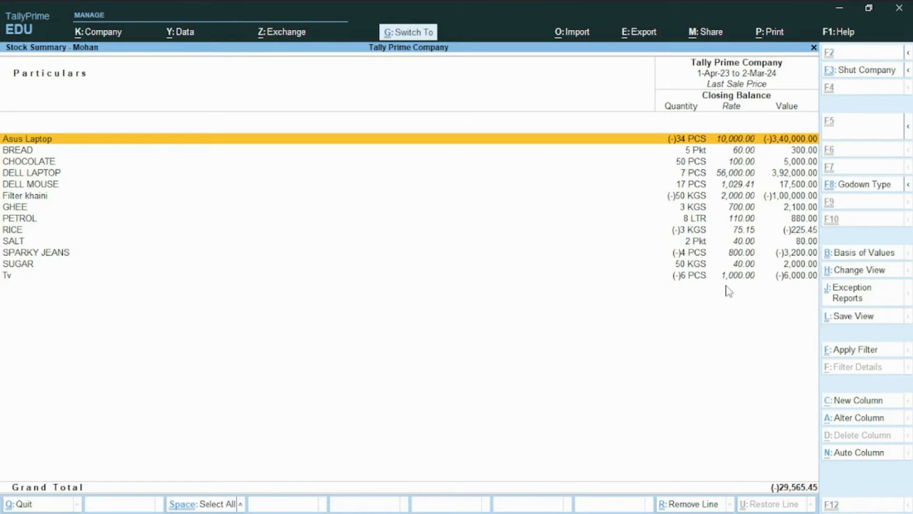
{"action": "key", "text": "ctrl+p"}
{"action": "key", "text": "i"}
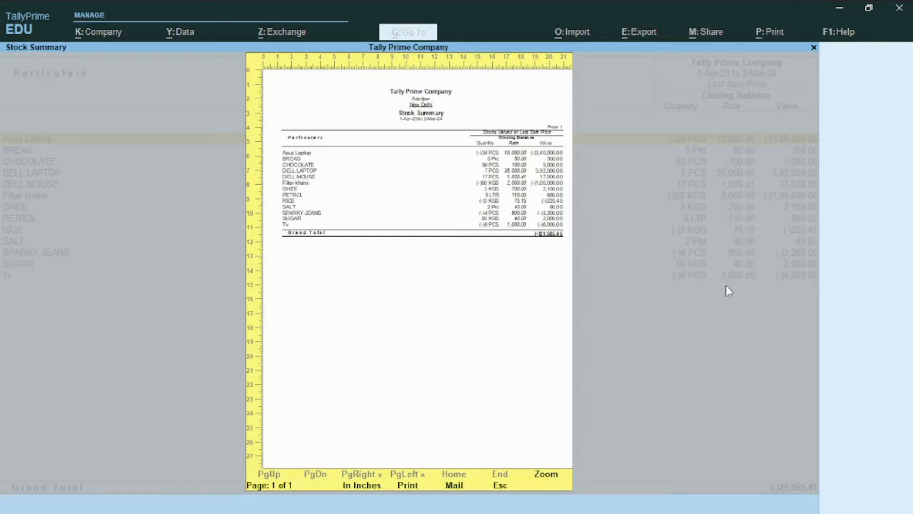
{"action": "key", "text": "Escape"}
{"action": "key", "text": "Escape"}
{"action": "key", "text": "Escape"}
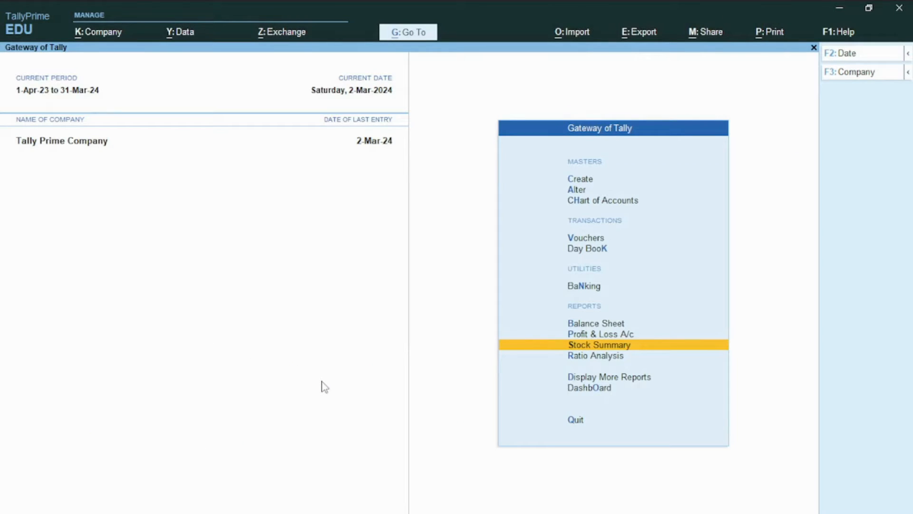
Step: Open the Day Book and bring up its first sales voucher for alteration
{"action": "key", "text": "Up"}
{"action": "key", "text": "Up"}
{"action": "key", "text": "Up"}
{"action": "key", "text": "Down"}
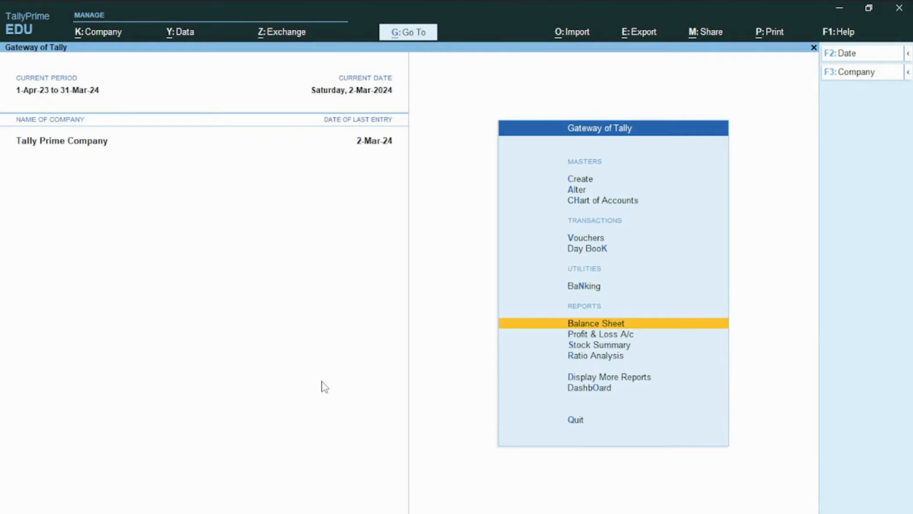
{"action": "key", "text": "d"}
{"action": "key", "text": "d"}
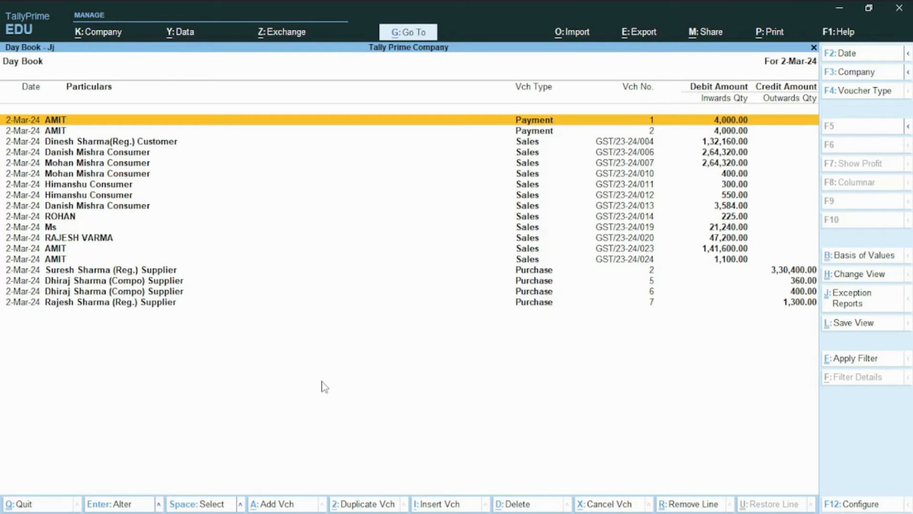
{"action": "key", "text": "Down"}
{"action": "key", "text": "Down"}
{"action": "key", "text": "Return"}
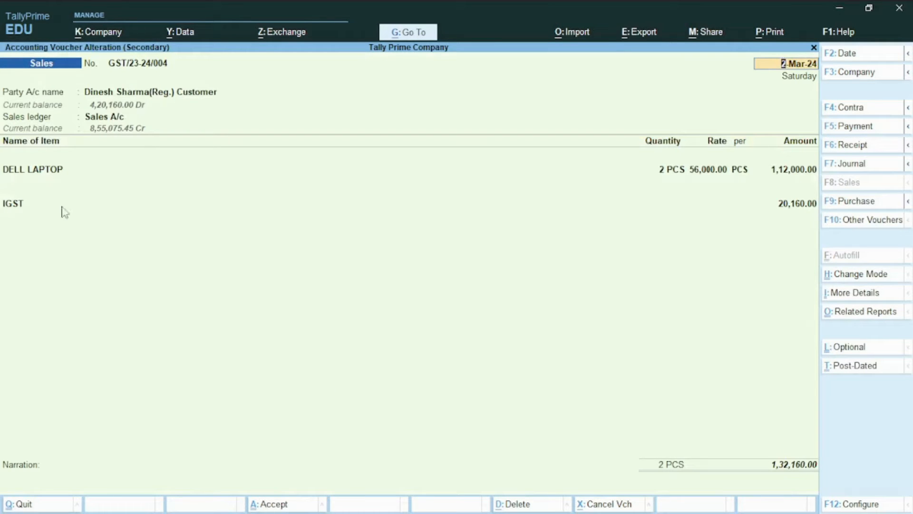
Step: Copy the party account name from the sales voucher, switch to Excel, and paste it into cell F5 of the shortcut sheet
{"action": "left_click", "coordinate": [148, 95]}
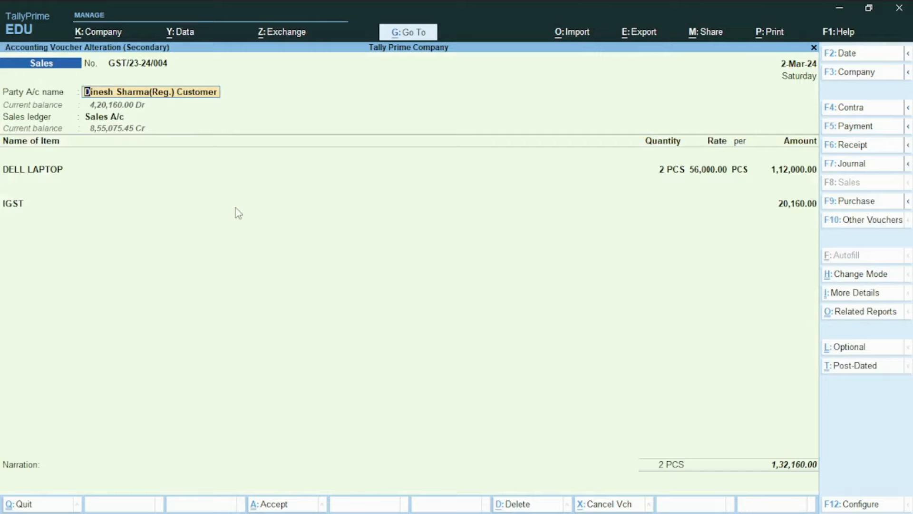
{"action": "key", "text": "ctrl"}
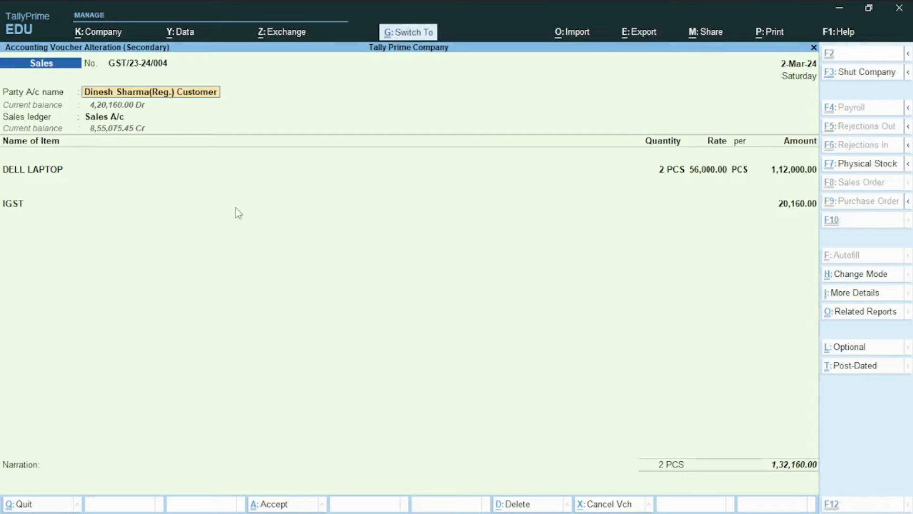
{"action": "key", "text": "alt+Tab"}
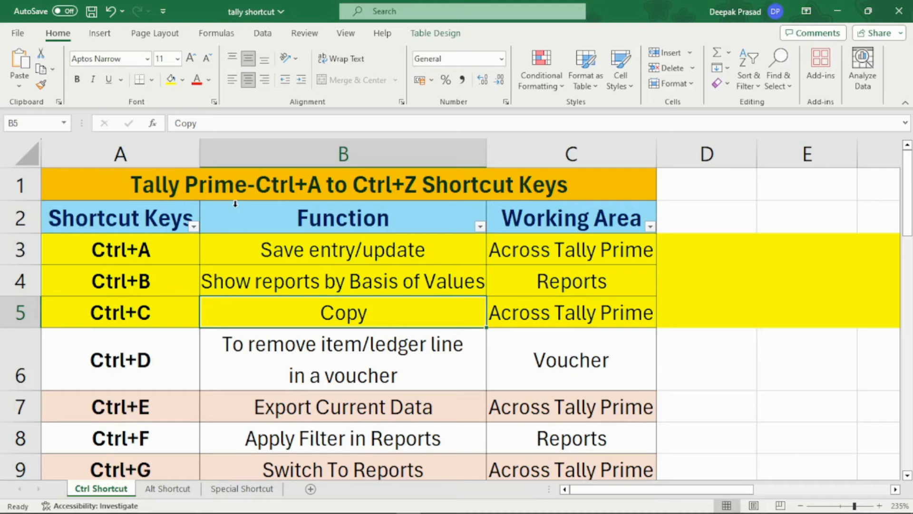
{"action": "key", "text": "Right"}
{"action": "key", "text": "Right"}
{"action": "key", "text": "Right"}
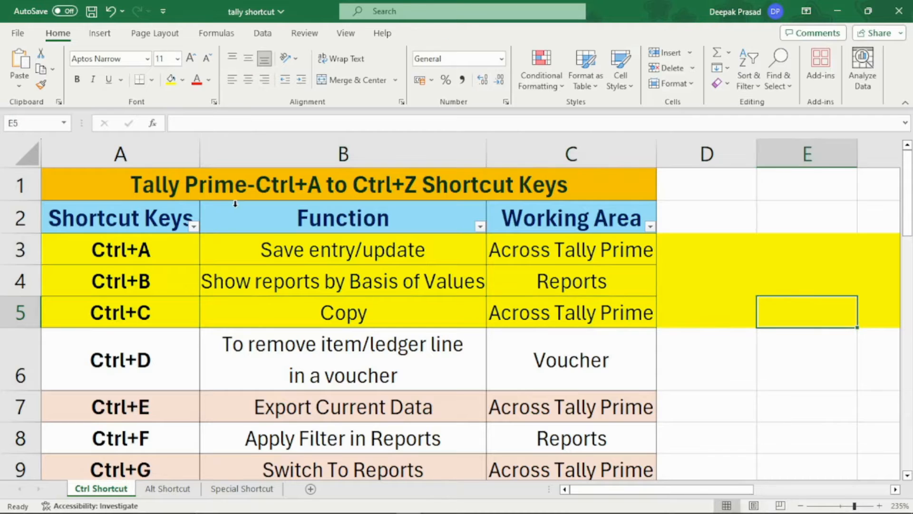
{"action": "key", "text": "Right"}
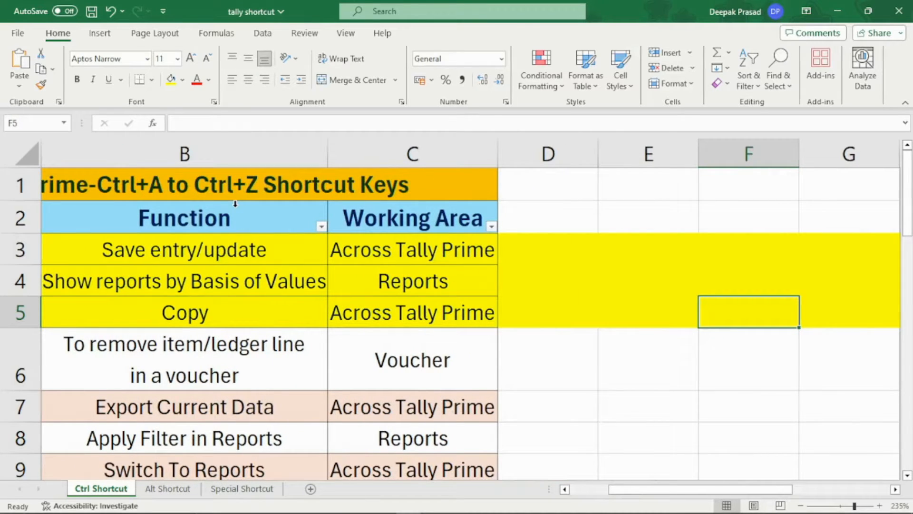
{"action": "type", "text": "Dinesh Sharma(Reg.) Customer"}
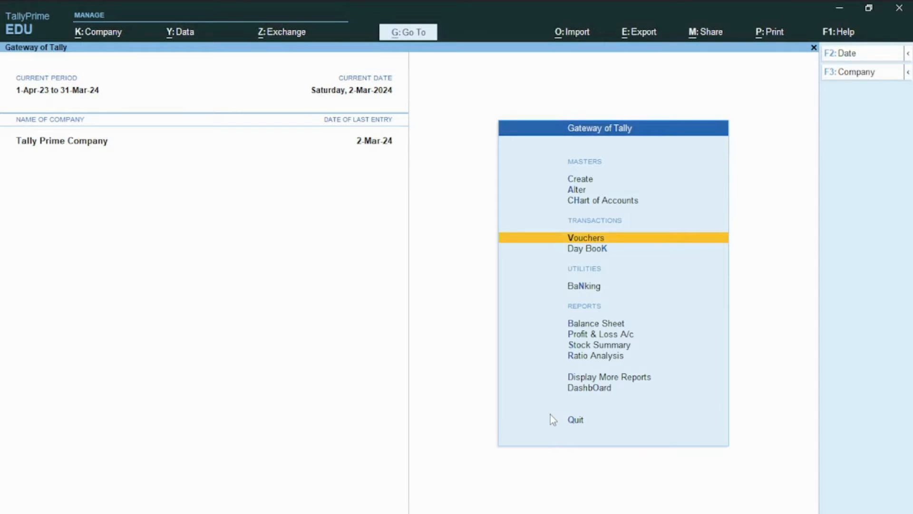
Step: Start a new sales voucher in TallyPrime with the first listed party account and Sales A/c as the sales ledger
{"action": "key", "text": "v"}
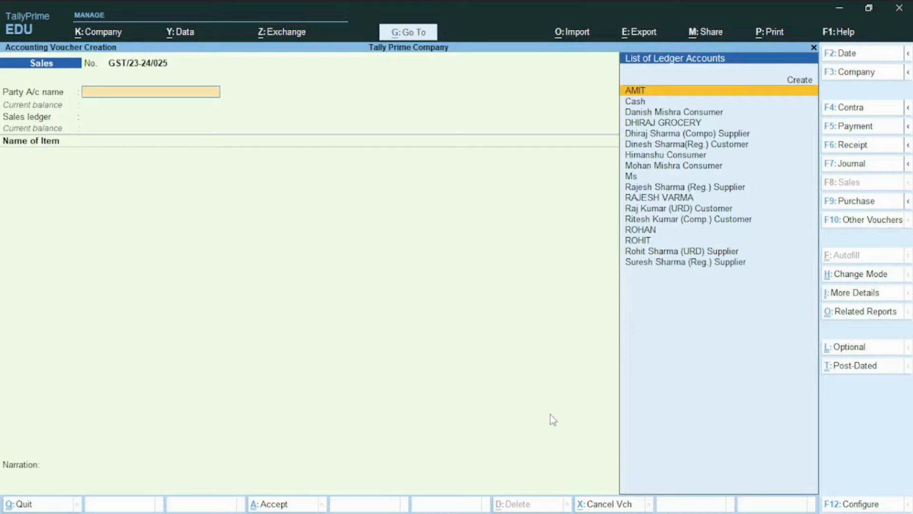
{"action": "key", "text": "Return"}
{"action": "key", "text": "ctrl+a"}
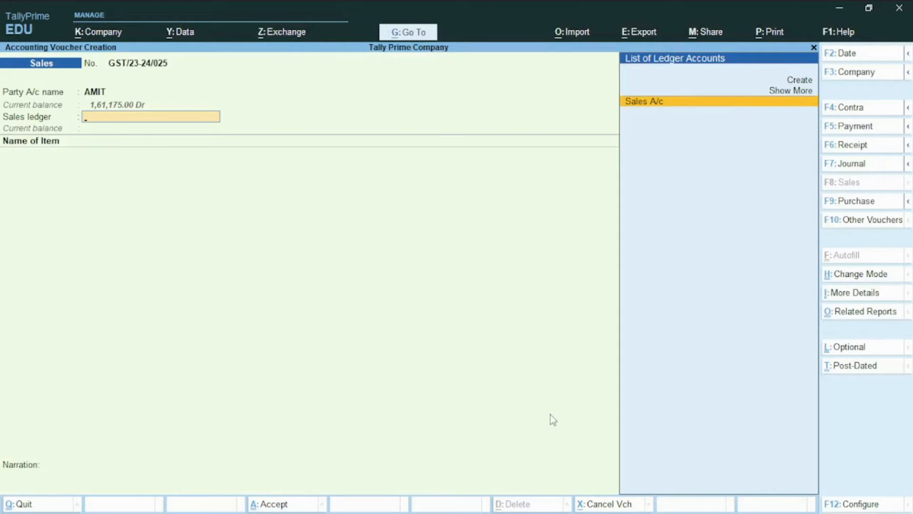
{"action": "key", "text": "Return"}
Step: Add Asus Laptop to the sales voucher with a quantity of 1 PCS, accepting the suggested rate
{"action": "type", "text": "as"}
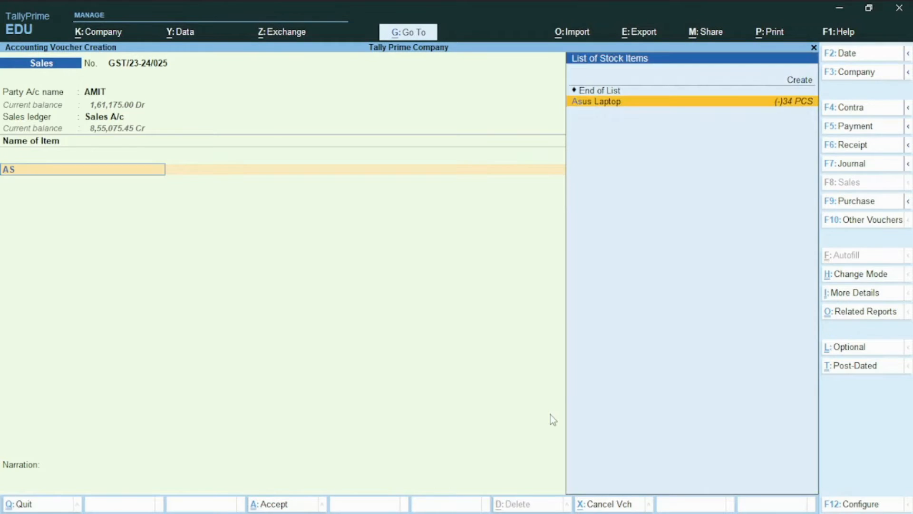
{"action": "key", "text": "Return"}
{"action": "type", "text": "1"}
{"action": "key", "text": "Return"}
{"action": "key", "text": "Return"}
{"action": "key", "text": "Return"}
{"action": "key", "text": "Return"}
{"action": "key", "text": "Return"}
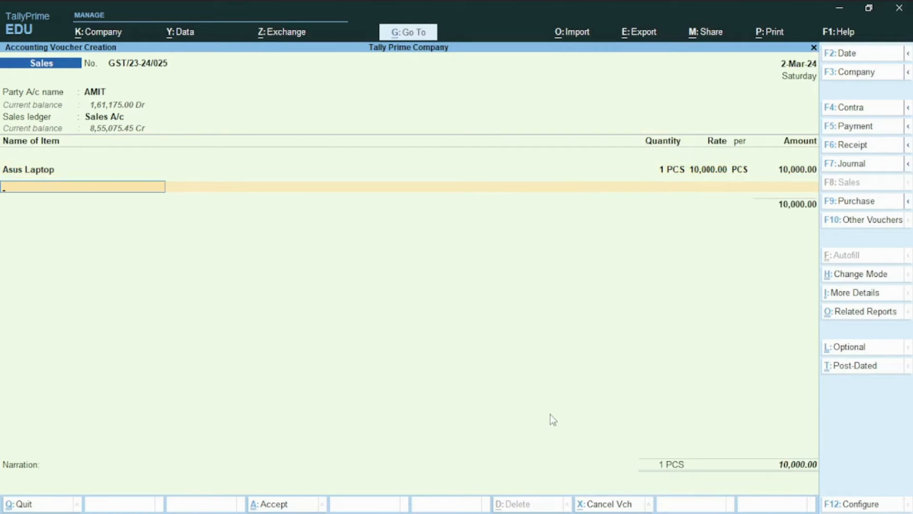
Step: Add DELL LAPTOP as a second item with a quantity of 1 PCS, accepting the suggested rate
{"action": "type", "text": "DE"}
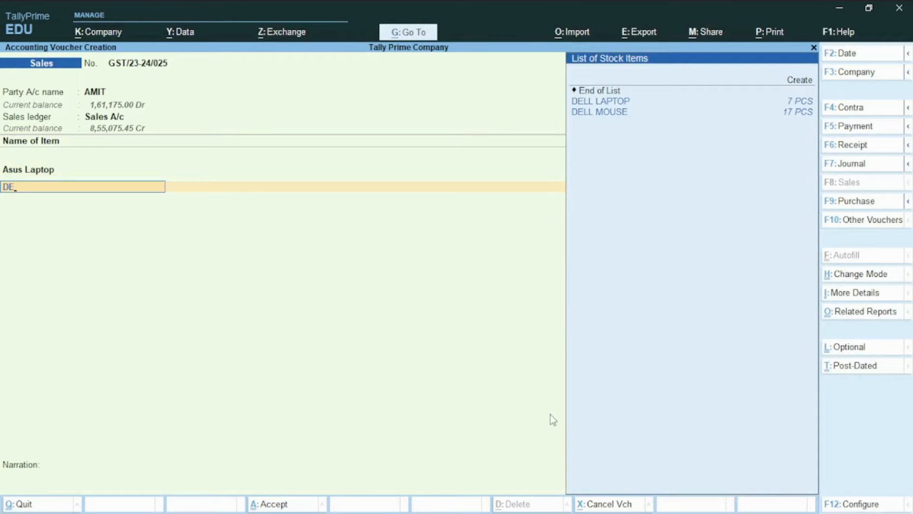
{"action": "key", "text": "Return"}
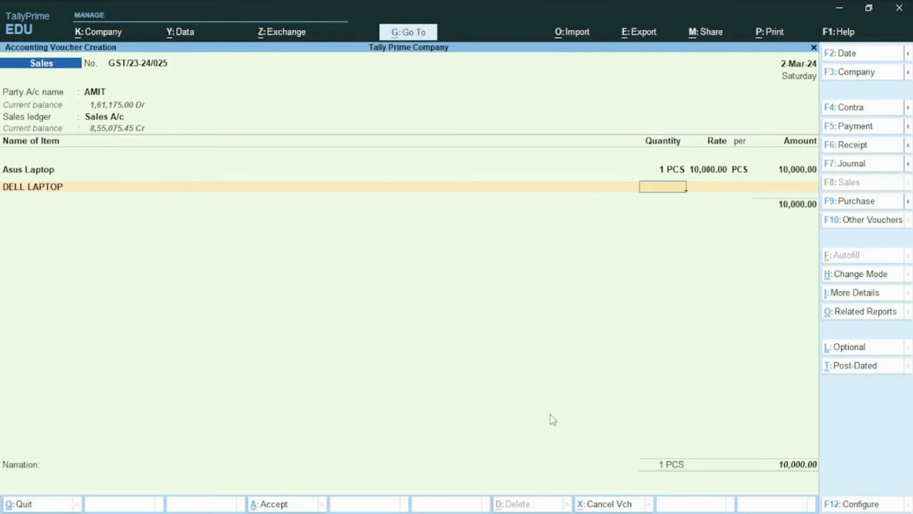
{"action": "type", "text": "1"}
{"action": "key", "text": "Return"}
{"action": "key", "text": "Return"}
{"action": "key", "text": "Return"}
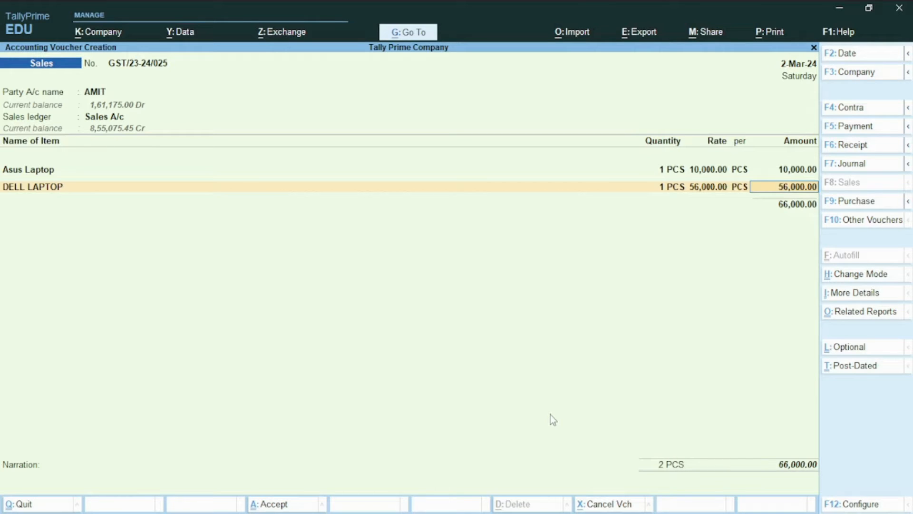
Step: Remove the DELL LAPTOP item line from the sales voucher
{"action": "key", "text": "BackSpace"}
{"action": "key", "text": "BackSpace"}
{"action": "key", "text": "BackSpace"}
{"action": "key", "text": "Return"}
{"action": "key", "text": "Return"}
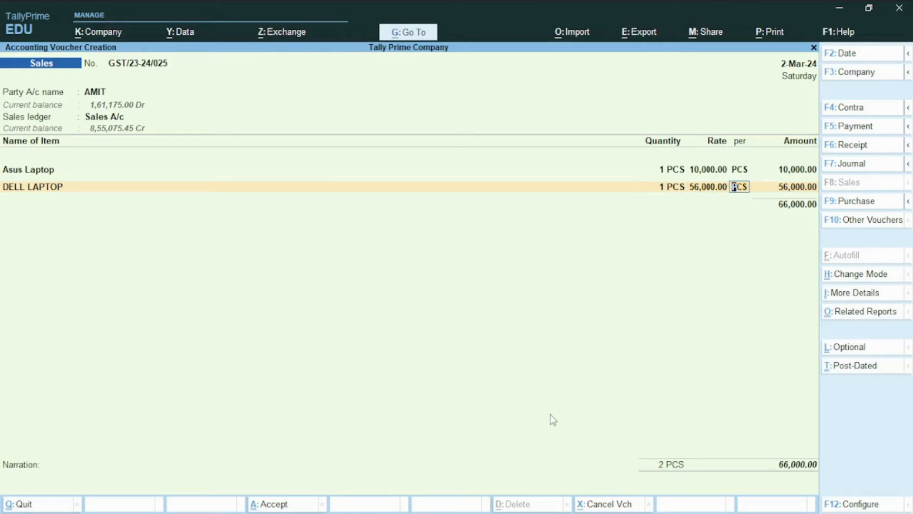
{"action": "key", "text": "ctrl+d"}
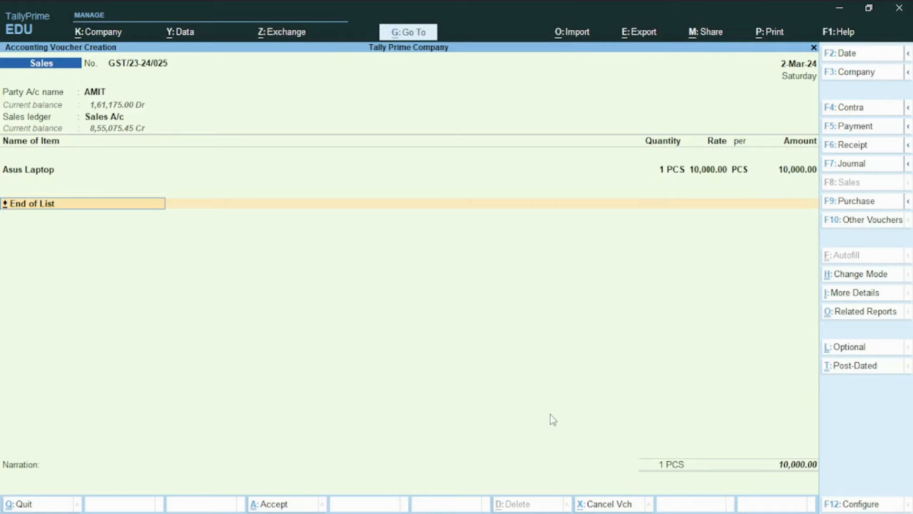
Step: End the item list after Asus Laptop and add the CGST ledger to the sales voucher
{"action": "key", "text": "Up"}
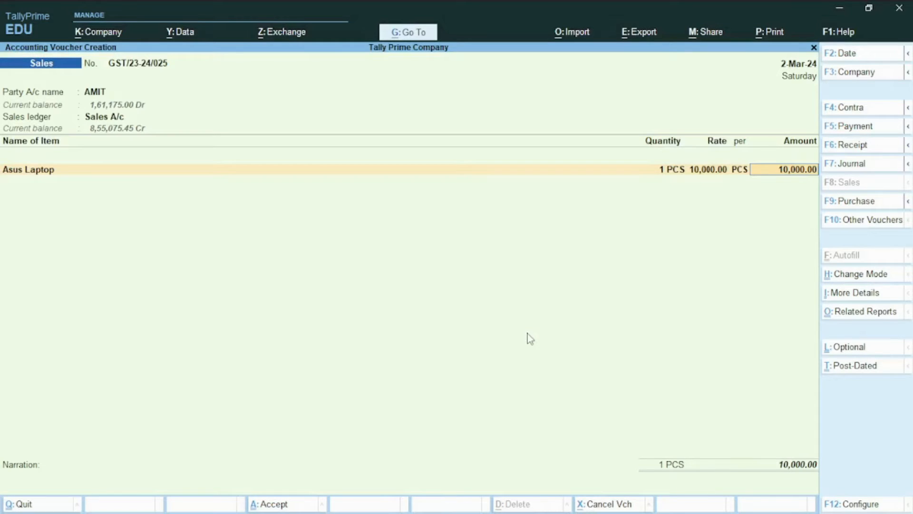
{"action": "key", "text": "Return"}
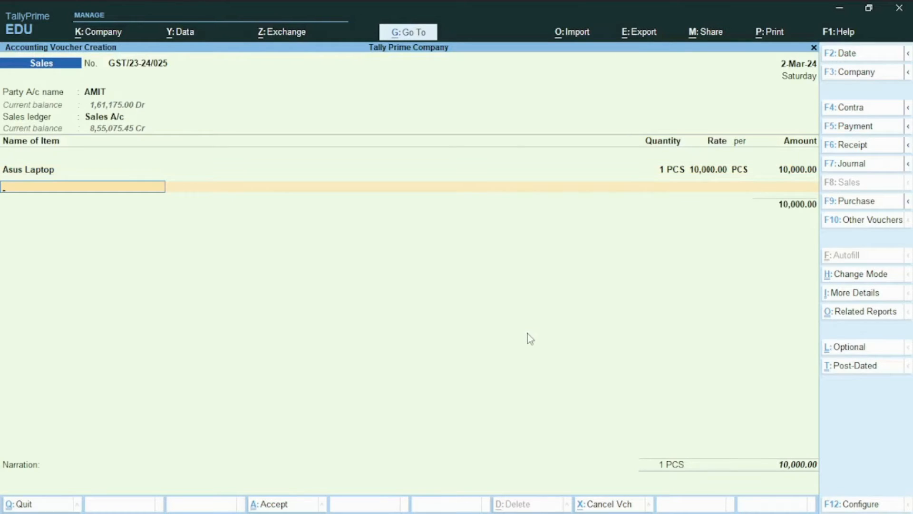
{"action": "key", "text": "Return"}
{"action": "type", "text": "cg"}
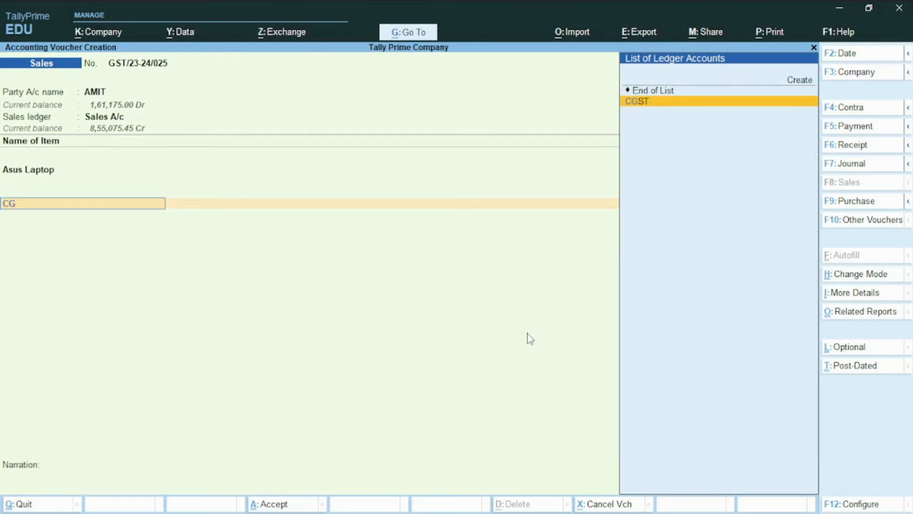
{"action": "key", "text": "Return"}
{"action": "key", "text": "Return"}
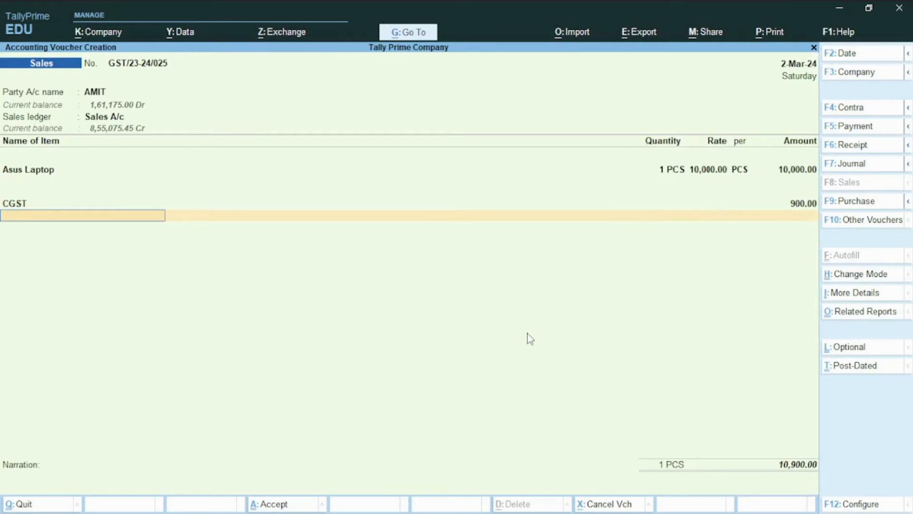
Step: Add the SGST ledger to the sales voucher and remove the CGST ledger line
{"action": "type", "text": "SG"}
{"action": "key", "text": "Return"}
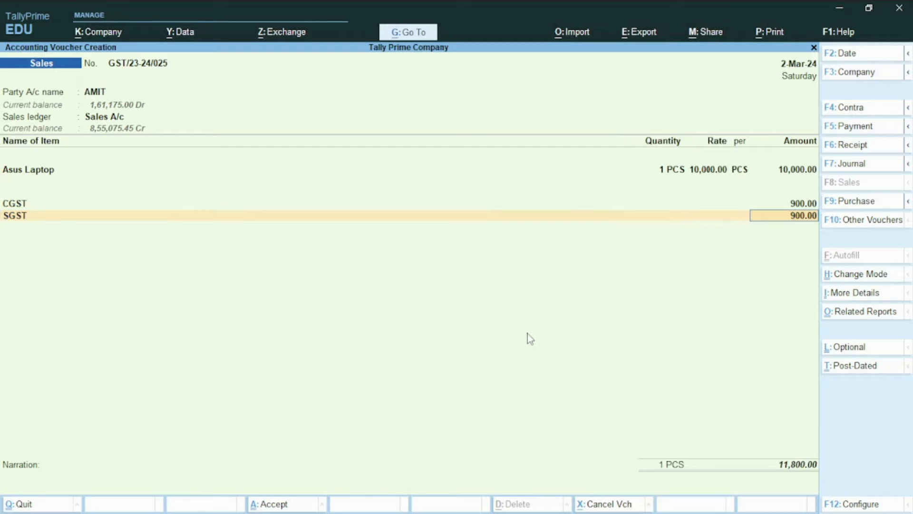
{"action": "key", "text": "BackSpace"}
{"action": "key", "text": "BackSpace"}
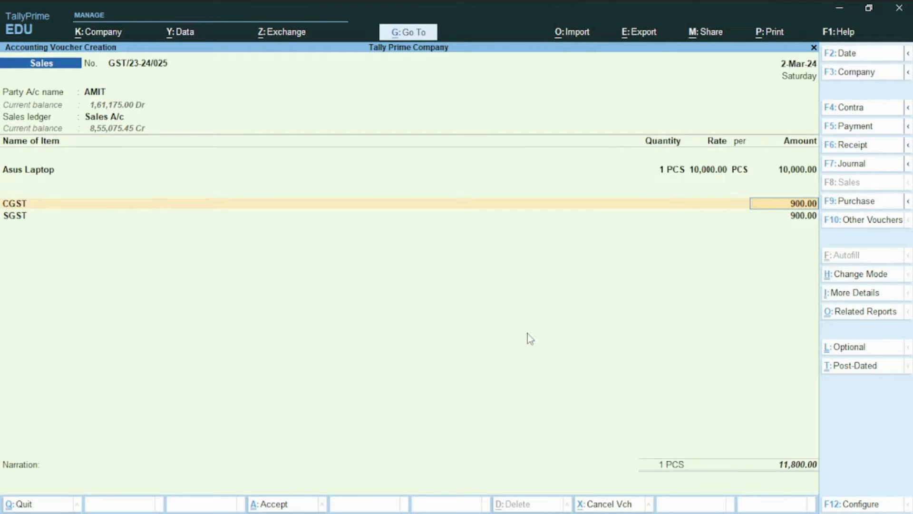
{"action": "key", "text": "ctrl+d"}
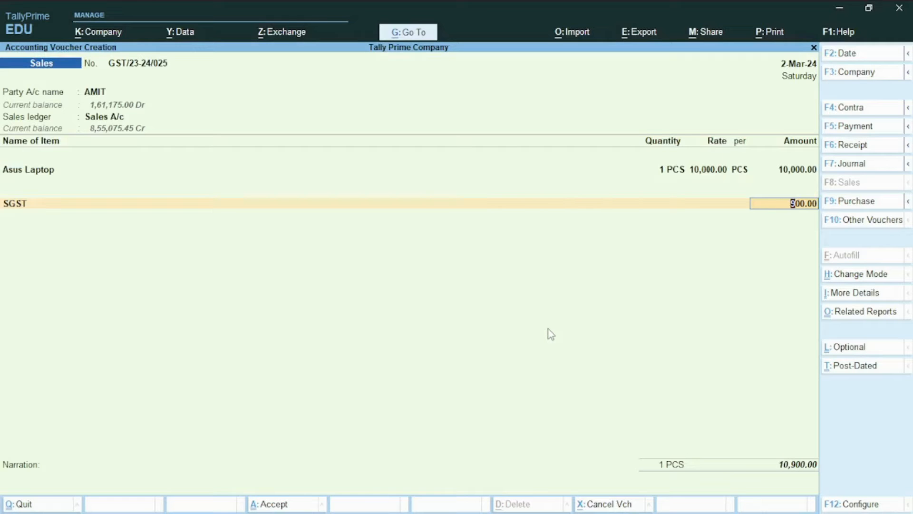
Step: Check the Ctrl+E entry in the Excel shortcut list, return to TallyPrime and open the Stock Summary report
{"action": "key", "text": "alt+Tab"}
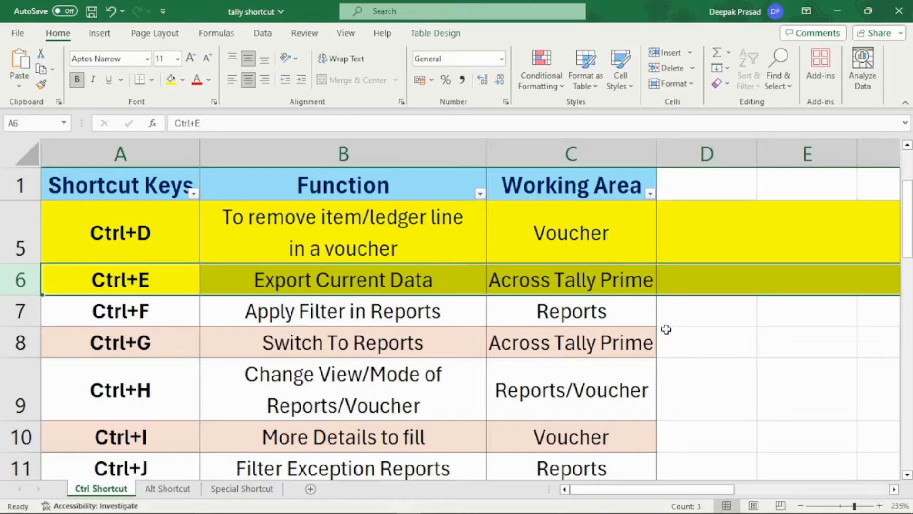
{"action": "key", "text": "alt+Tab"}
{"action": "key", "text": "Up"}
{"action": "key", "text": "Down"}
{"action": "key", "text": "Down"}
{"action": "key", "text": "Up"}
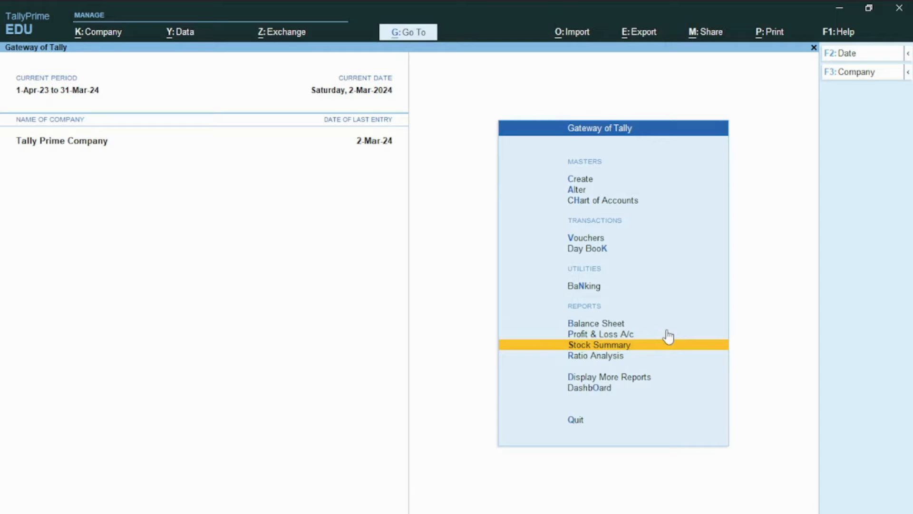
{"action": "key", "text": "Return"}
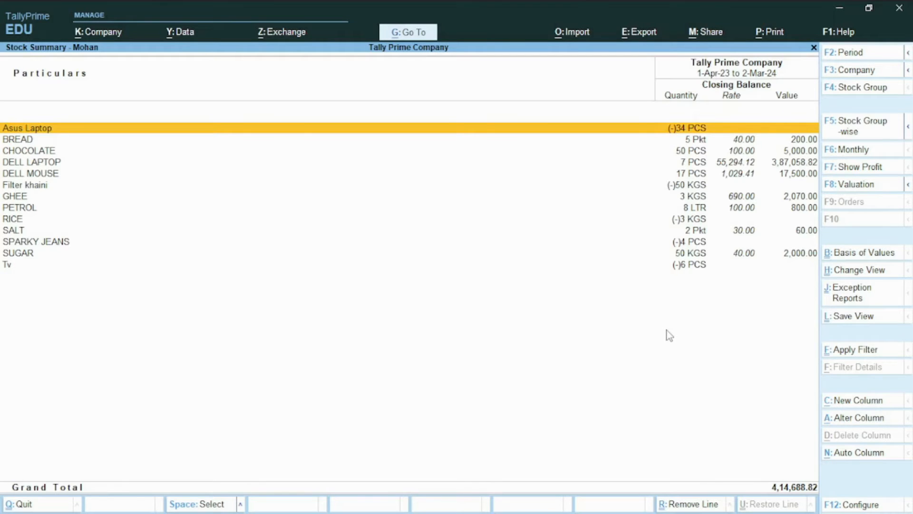
Step: Configure the Stock Summary export to use the PDF (Read-only document) file format with the digital signature Not Applicable
{"action": "key", "text": "alt+e"}
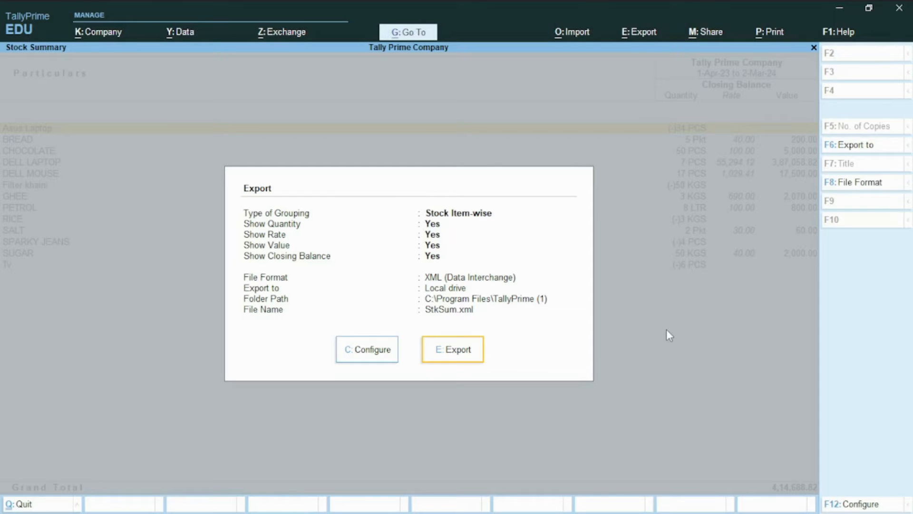
{"action": "left_click", "coordinate": [352, 354]}
{"action": "key", "text": "Down"}
{"action": "key", "text": "Down"}
{"action": "key", "text": "Down"}
{"action": "key", "text": "Down"}
{"action": "key", "text": "Down"}
{"action": "key", "text": "Down"}
{"action": "key", "text": "Down"}
{"action": "key", "text": "Down"}
{"action": "key", "text": "Down"}
{"action": "key", "text": "Down"}
{"action": "key", "text": "Down"}
{"action": "key", "text": "Down"}
{"action": "key", "text": "Down"}
{"action": "key", "text": "Down"}
{"action": "key", "text": "Down"}
{"action": "key", "text": "Down"}
{"action": "key", "text": "Down"}
{"action": "key", "text": "Down"}
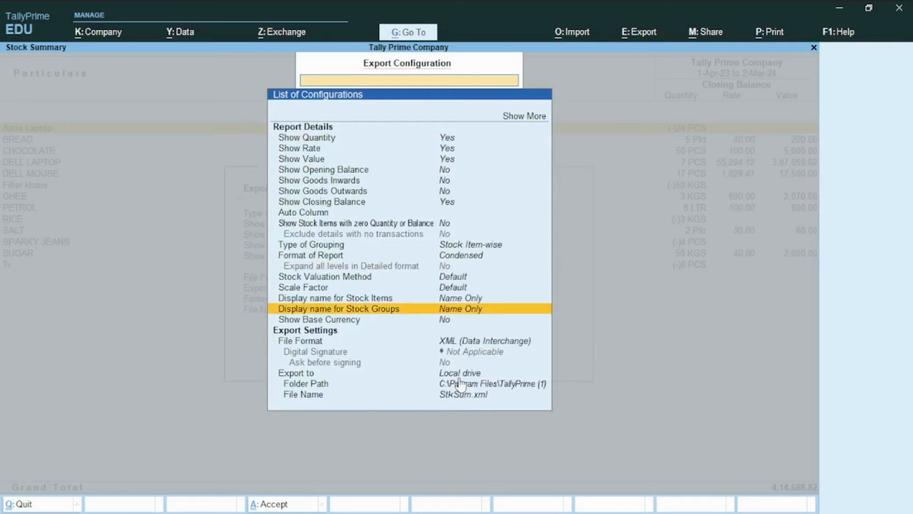
{"action": "key", "text": "Down"}
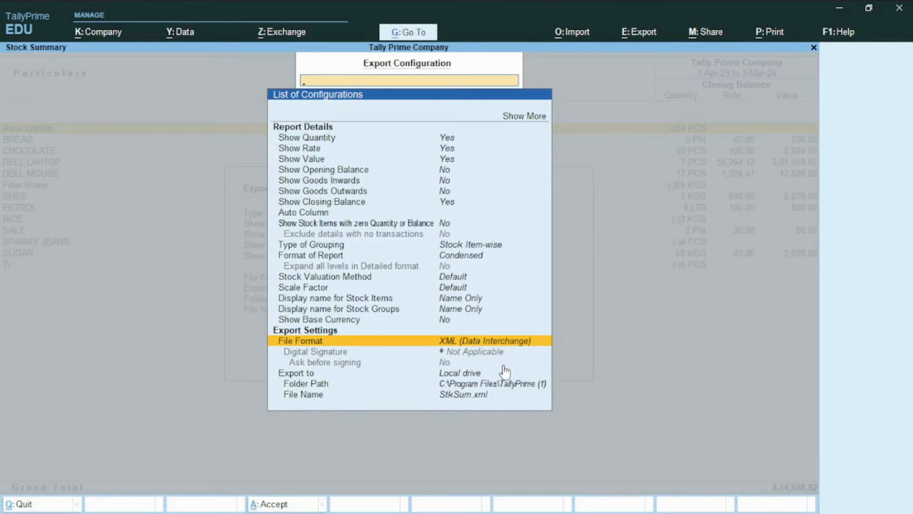
{"action": "key", "text": "Return"}
{"action": "key", "text": "Up"}
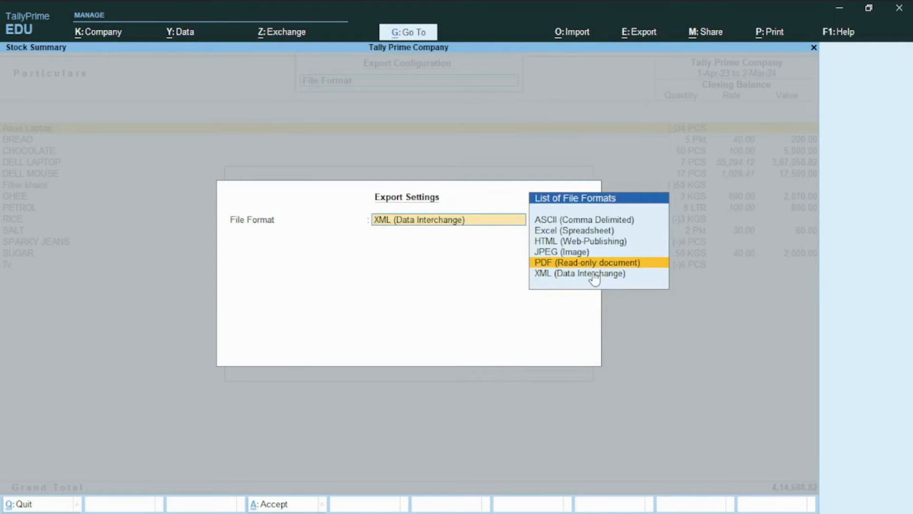
{"action": "key", "text": "Up"}
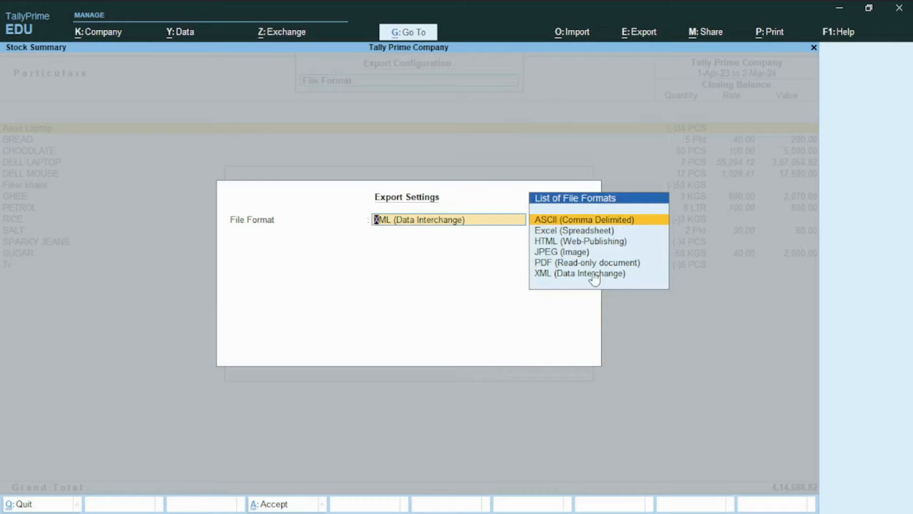
{"action": "key", "text": "Down"}
{"action": "key", "text": "Down"}
{"action": "key", "text": "Down"}
{"action": "key", "text": "Down"}
{"action": "key", "text": "Up"}
{"action": "key", "text": "Down"}
{"action": "key", "text": "Up"}
{"action": "key", "text": "Down"}
{"action": "key", "text": "Return"}
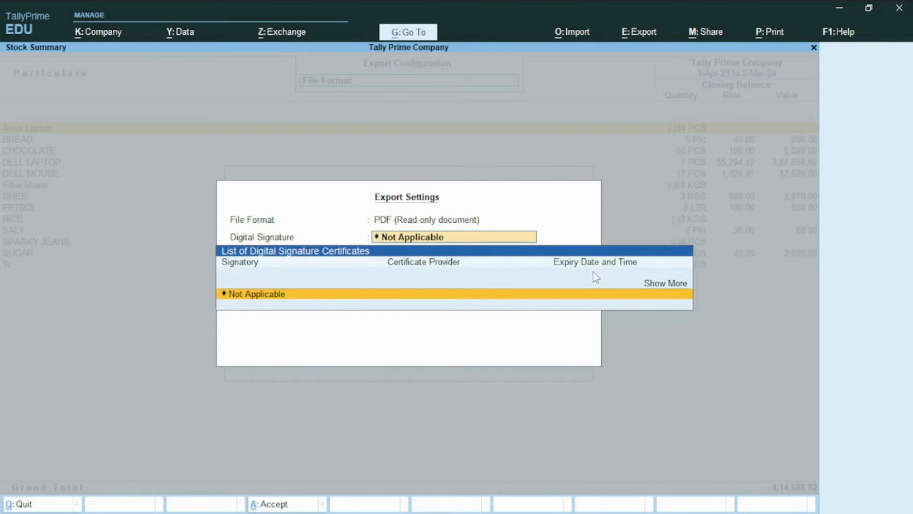
{"action": "key", "text": "Return"}
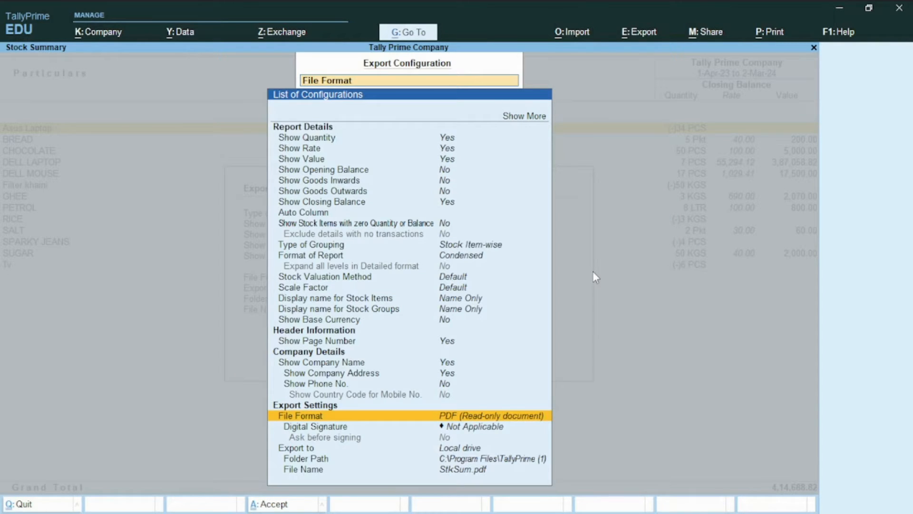
Step: Accept the export configuration and export the Stock Summary to the local drive as StkSum.pdf
{"action": "key", "text": "Down"}
{"action": "key", "text": "Down"}
{"action": "key", "text": "Down"}
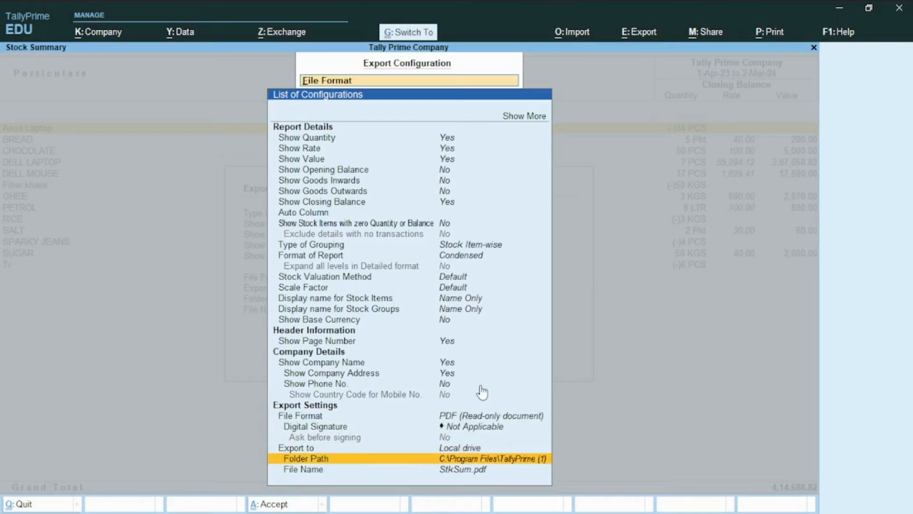
{"action": "key", "text": "ctrl+a"}
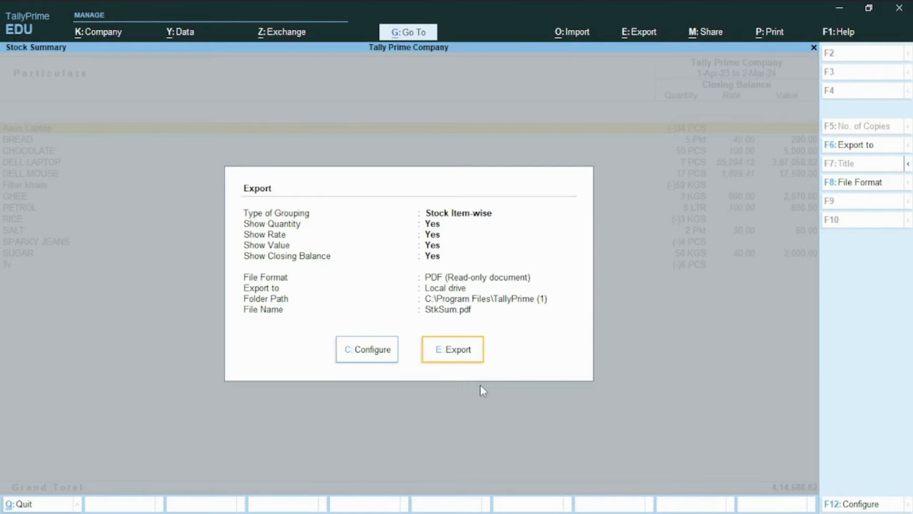
{"action": "key", "text": "Return"}
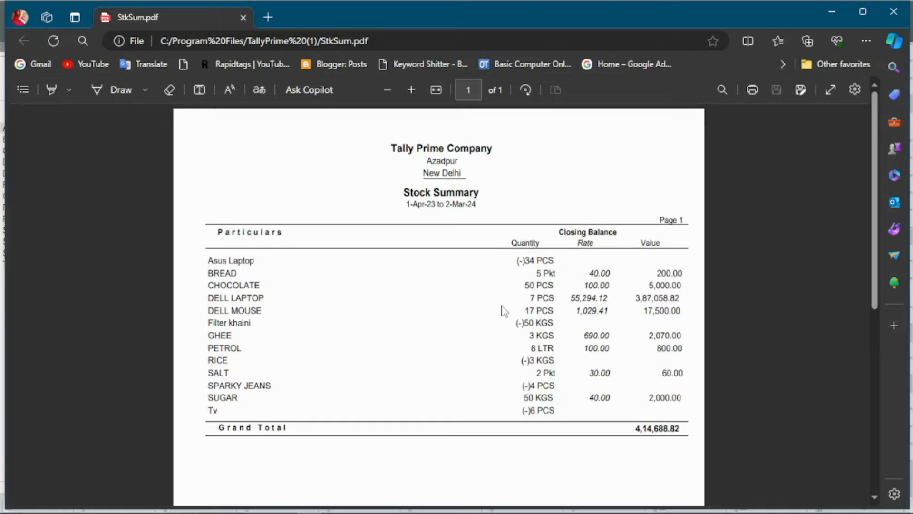
Step: Look through the exported StkSum.pdf and switch to the Excel shortcut list for the Ctrl+F entry
{"action": "scroll", "coordinate": [448, 358], "scroll_direction": "down", "scroll_amount": 5}
{"action": "scroll", "coordinate": [447, 358], "scroll_direction": "up", "scroll_amount": 5}
{"action": "key", "text": "alt+Tab"}
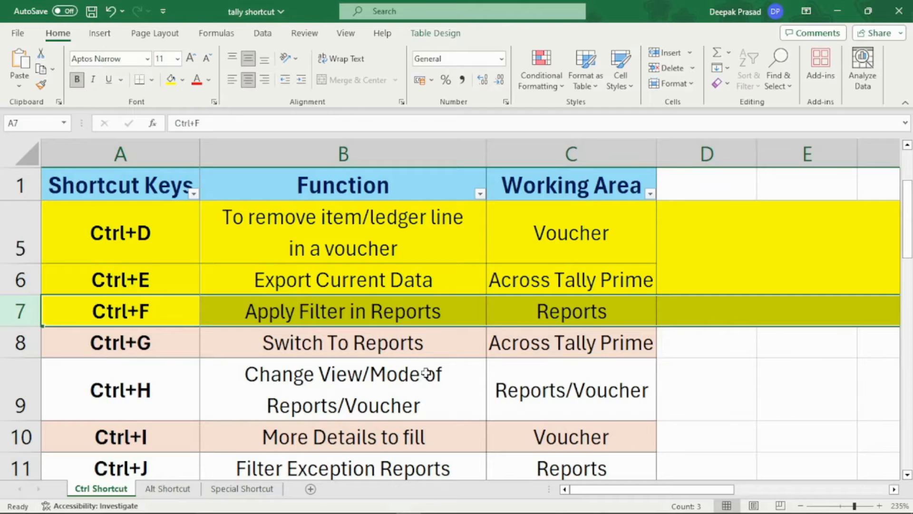
Step: Return to TallyPrime and open the Day Book from the Gateway of Tally
{"action": "key", "text": "alt+Tab"}
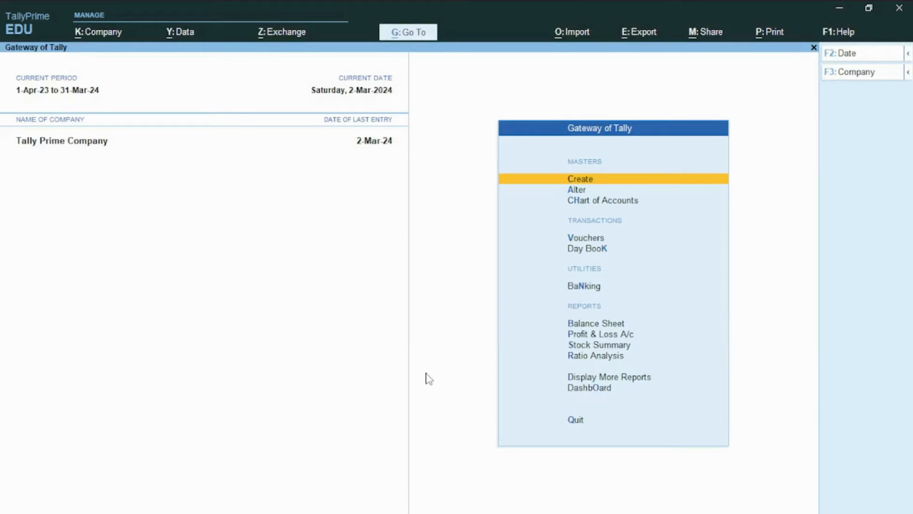
{"action": "key", "text": "Down"}
{"action": "key", "text": "Down"}
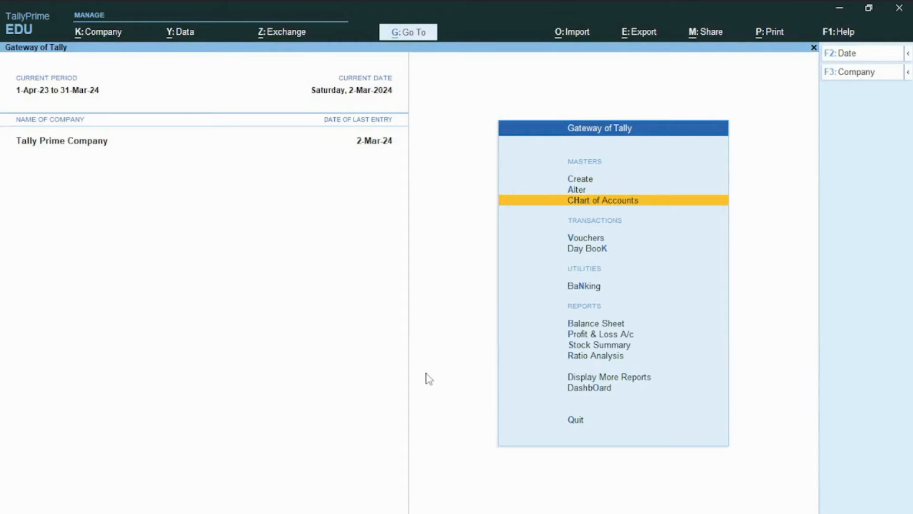
{"action": "key", "text": "d"}
{"action": "key", "text": "d"}
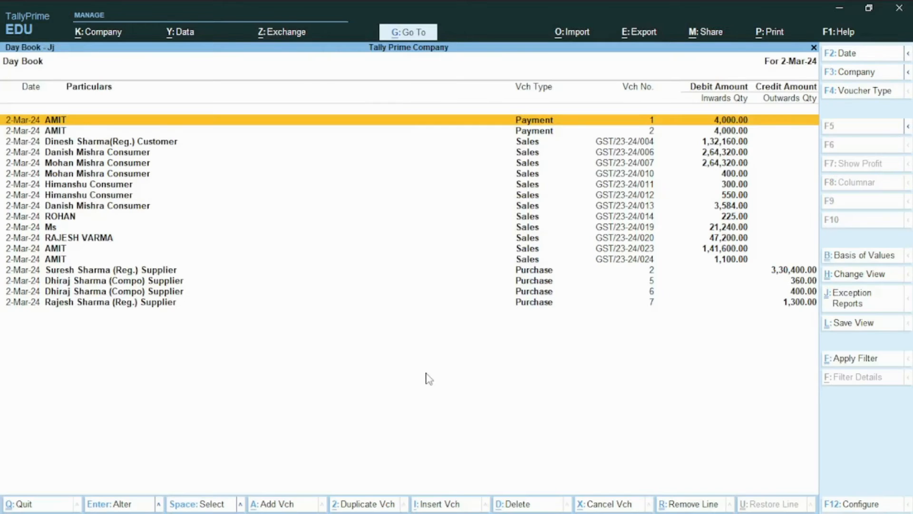
{"action": "key", "text": "Down"}
{"action": "key", "text": "Down"}
{"action": "key", "text": "Down"}
{"action": "key", "text": "Up"}
{"action": "key", "text": "Up"}
{"action": "key", "text": "Up"}
{"action": "key", "text": "Down"}
{"action": "key", "text": "Down"}
{"action": "key", "text": "Down"}
{"action": "key", "text": "Up"}
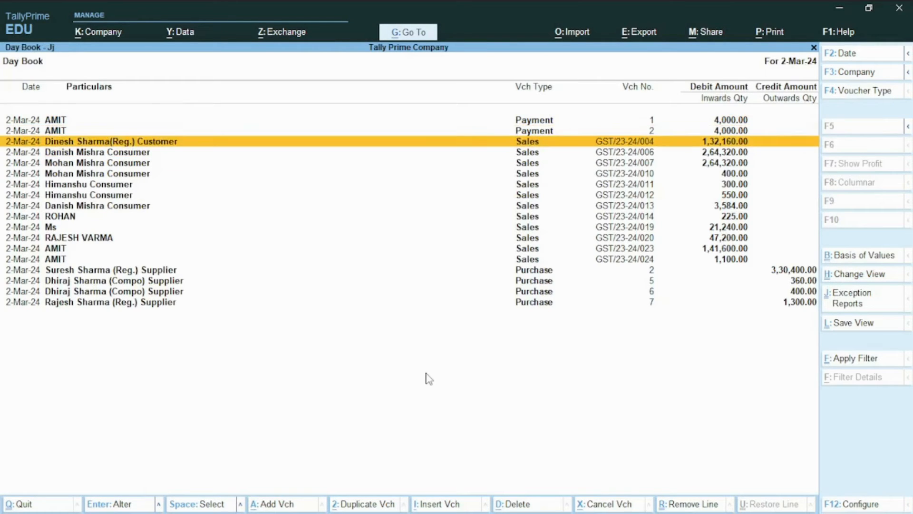
{"action": "key", "text": "Up"}
{"action": "key", "text": "Up"}
{"action": "key", "text": "Down"}
{"action": "key", "text": "Down"}
{"action": "key", "text": "Down"}
{"action": "key", "text": "Up"}
{"action": "key", "text": "Up"}
{"action": "key", "text": "Down"}
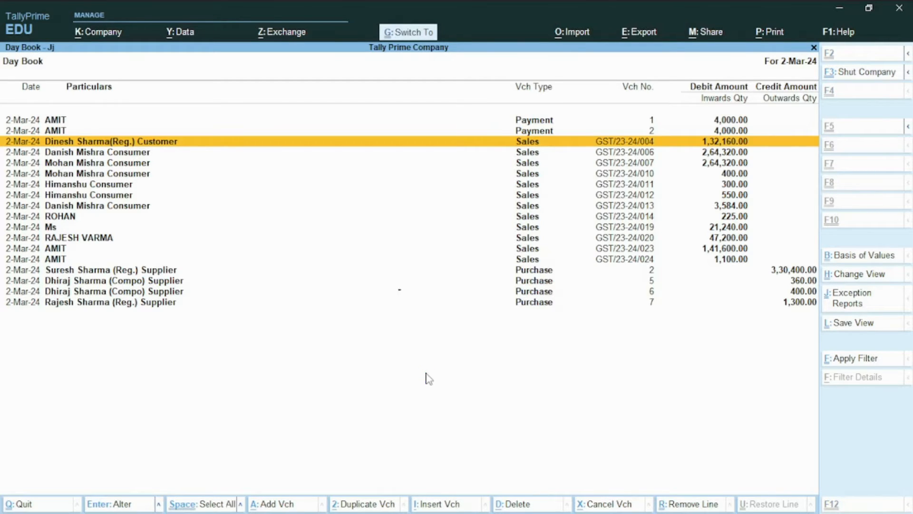
Step: Apply a basic filter on the Day Book vouchers that looks for 4000
{"action": "key", "text": "ctrl+f"}
{"action": "type", "text": "4000"}
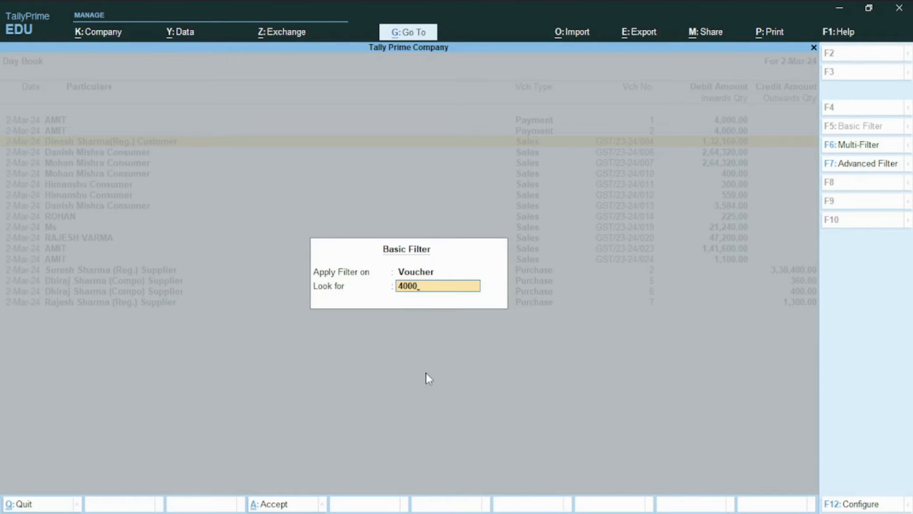
{"action": "key", "text": "Return"}
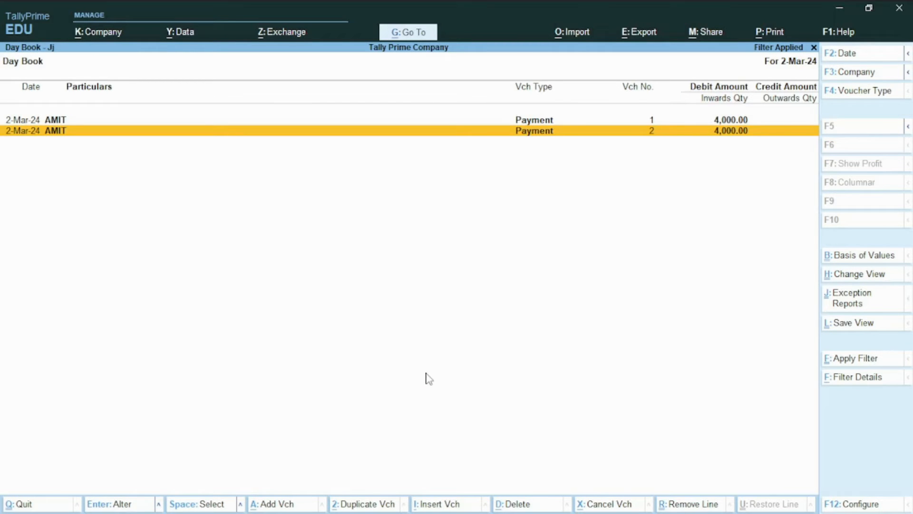
Step: From the Gateway of Tally, use Switch To to open the saved Balance Sheet view listed just below Balance Sheet - My View
{"action": "key", "text": "alt+Tab"}
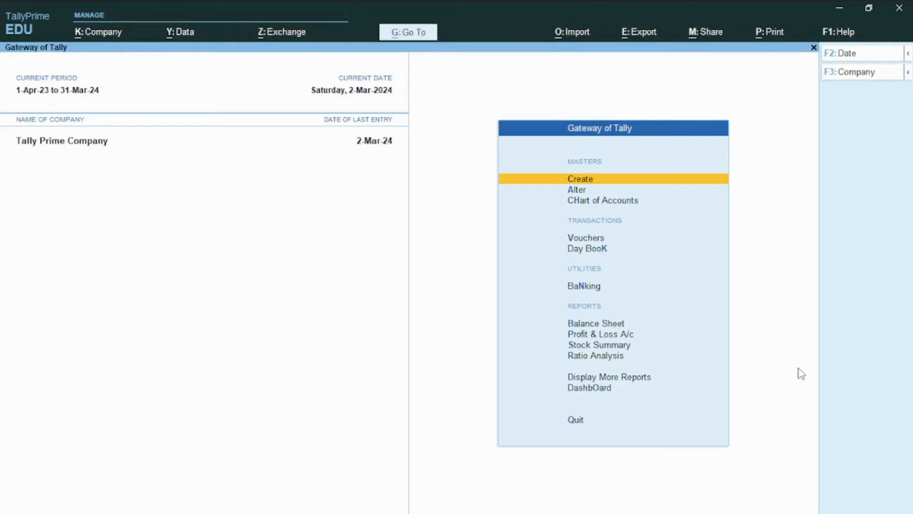
{"action": "key", "text": "ctrl"}
{"action": "key", "text": "ctrl"}
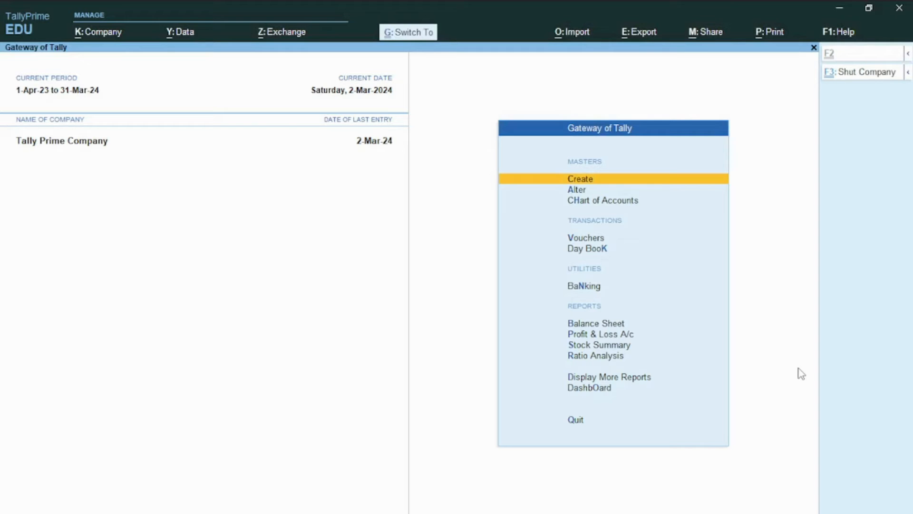
{"action": "key", "text": "ctrl+g"}
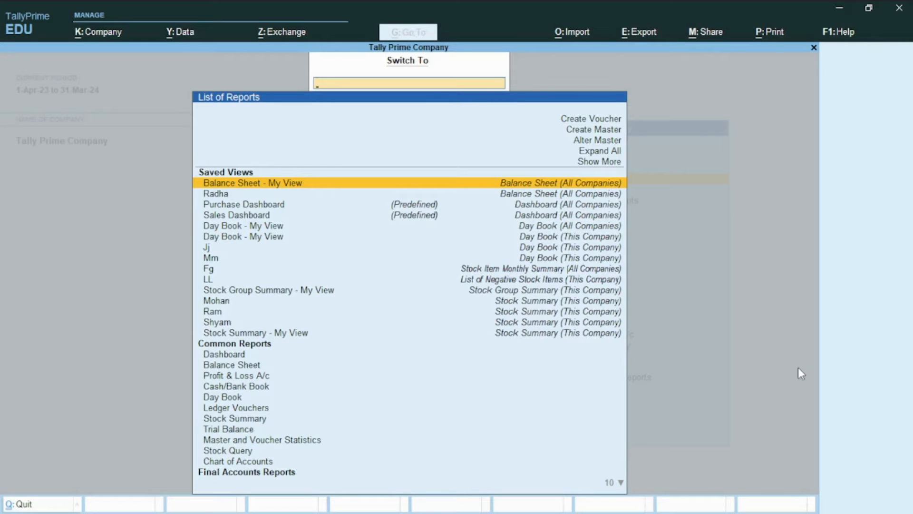
{"action": "key", "text": "Down"}
{"action": "key", "text": "Down"}
{"action": "key", "text": "Down"}
{"action": "key", "text": "Down"}
{"action": "key", "text": "Down"}
{"action": "key", "text": "Down"}
{"action": "key", "text": "Down"}
{"action": "key", "text": "Down"}
{"action": "key", "text": "Down"}
{"action": "key", "text": "Up"}
{"action": "key", "text": "Up"}
{"action": "key", "text": "Up"}
{"action": "key", "text": "Up"}
{"action": "key", "text": "Up"}
{"action": "key", "text": "Up"}
{"action": "key", "text": "Up"}
{"action": "key", "text": "Up"}
{"action": "key", "text": "Down"}
{"action": "key", "text": "Down"}
{"action": "key", "text": "Down"}
{"action": "key", "text": "Down"}
{"action": "key", "text": "Down"}
{"action": "key", "text": "Down"}
{"action": "key", "text": "Down"}
{"action": "key", "text": "Down"}
{"action": "key", "text": "Down"}
{"action": "key", "text": "Down"}
{"action": "key", "text": "Down"}
{"action": "key", "text": "Down"}
{"action": "key", "text": "Down"}
{"action": "key", "text": "Down"}
{"action": "key", "text": "Down"}
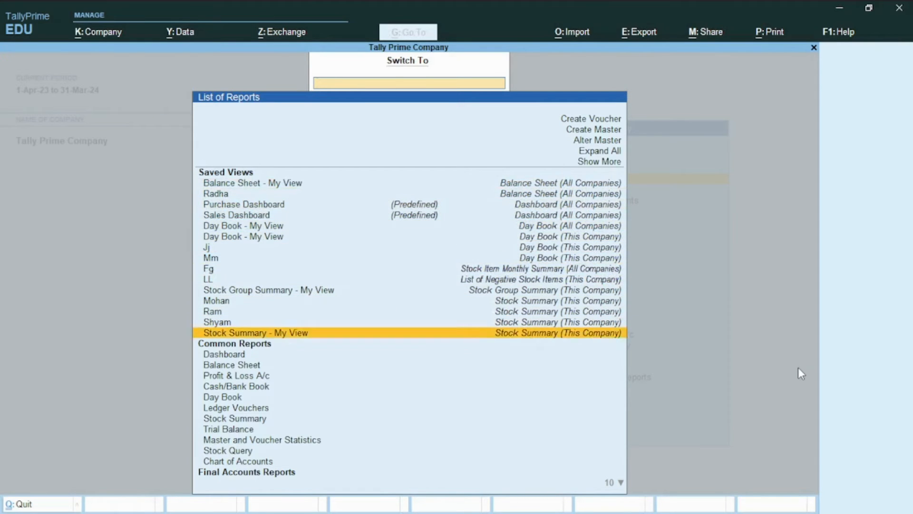
{"action": "key", "text": "Return"}
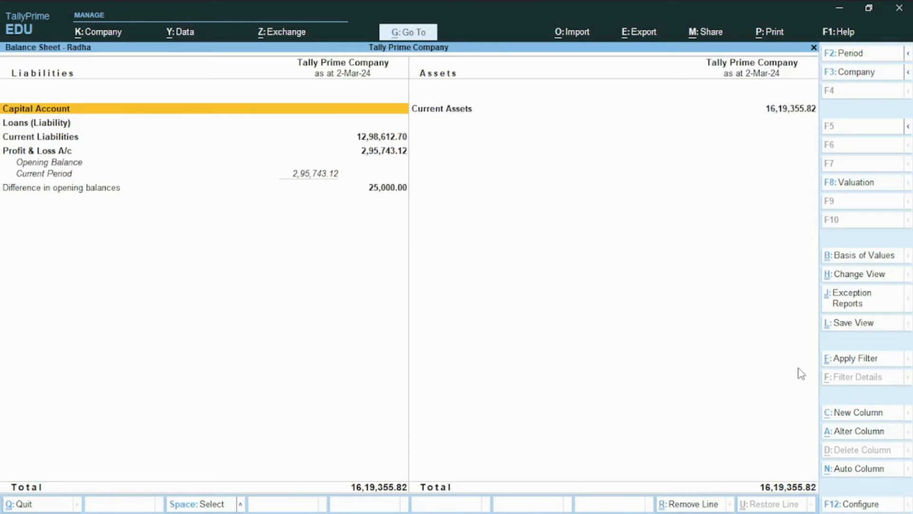
Step: Use Switch To from the Balance Sheet to open the saved Day Book - My View for all companies
{"action": "key", "text": "ctrl"}
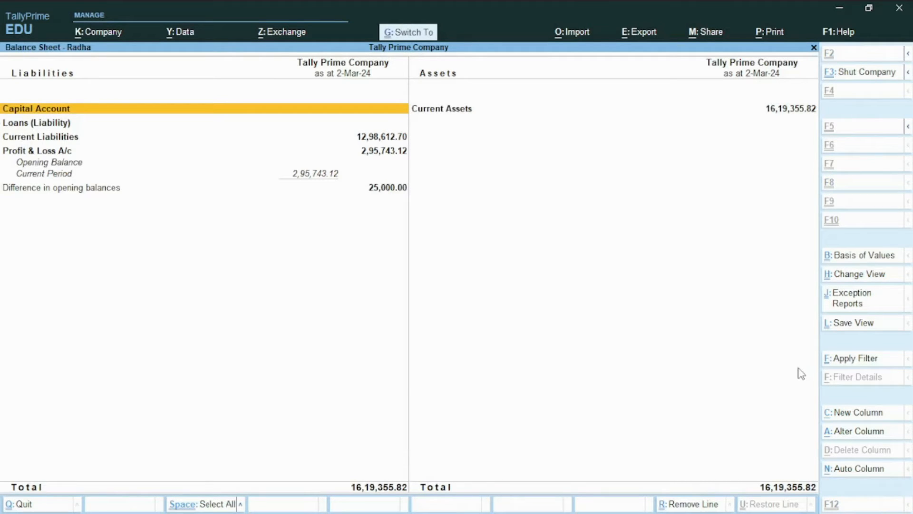
{"action": "key", "text": "ctrl+g"}
{"action": "key", "text": "Up"}
{"action": "key", "text": "Down"}
{"action": "key", "text": "Down"}
{"action": "key", "text": "Down"}
{"action": "key", "text": "Down"}
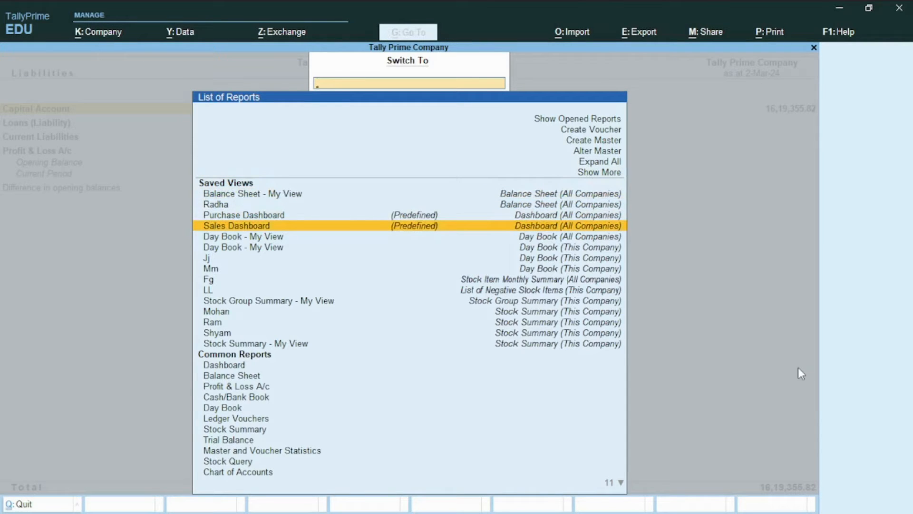
{"action": "key", "text": "Down"}
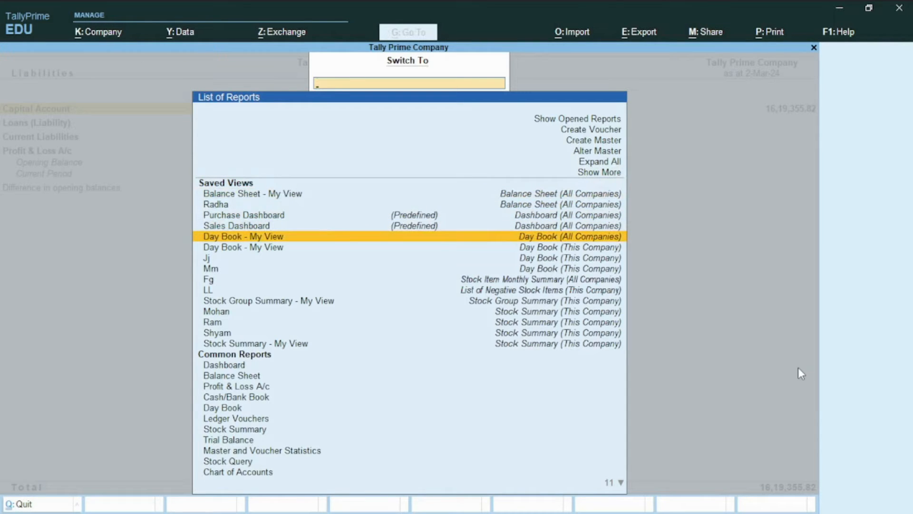
{"action": "key", "text": "Return"}
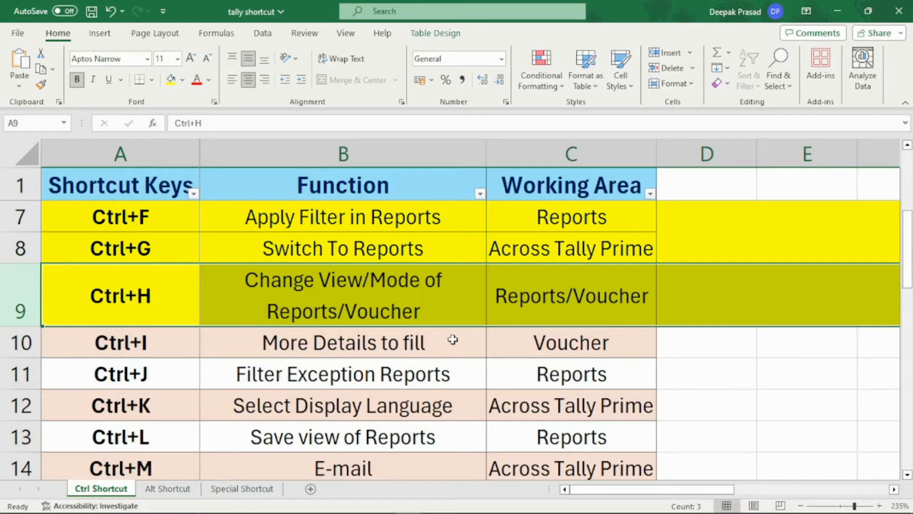
Step: Switch from the Excel shortcut list to TallyPrime and open a new sales voucher
{"action": "key", "text": "alt+Tab"}
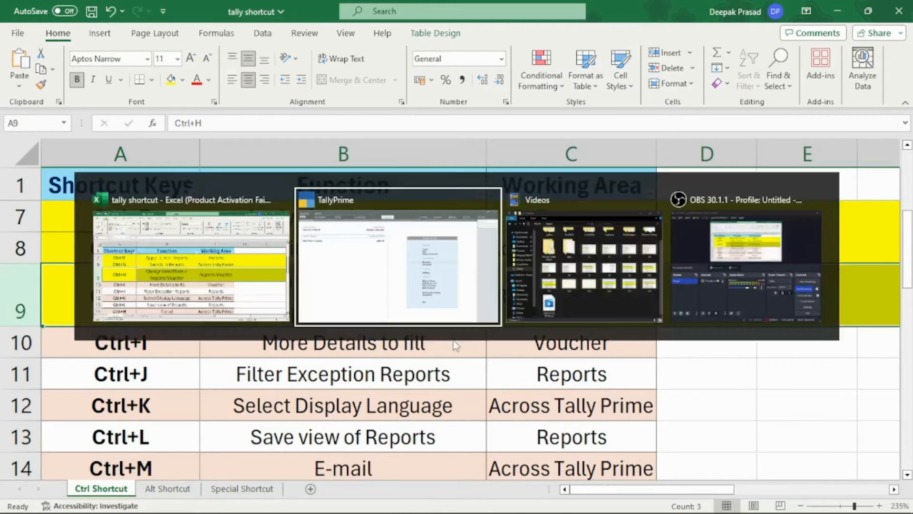
{"action": "key", "text": "Down"}
{"action": "key", "text": "Up"}
{"action": "key", "text": "Return"}
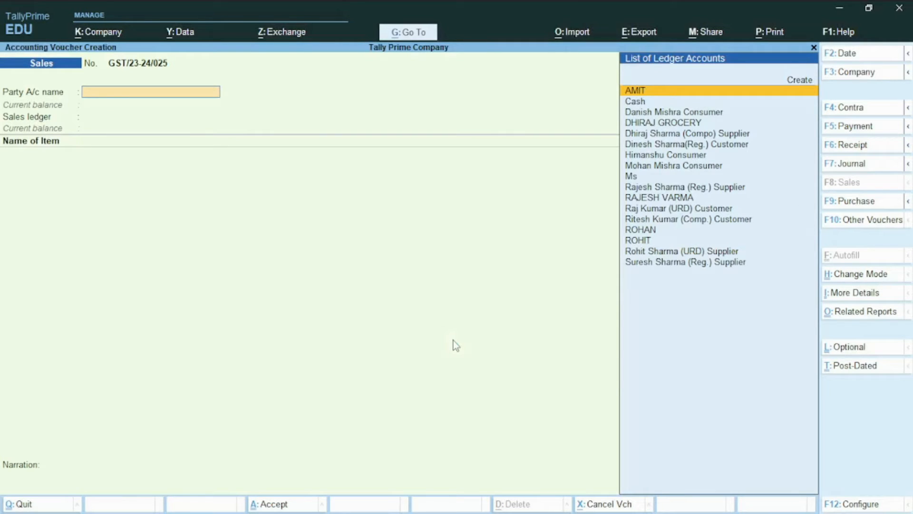
Step: Change the new sales voucher's mode to As Voucher, and leave the voucher for the Gateway of Tally
{"action": "key", "text": "ctrl"}
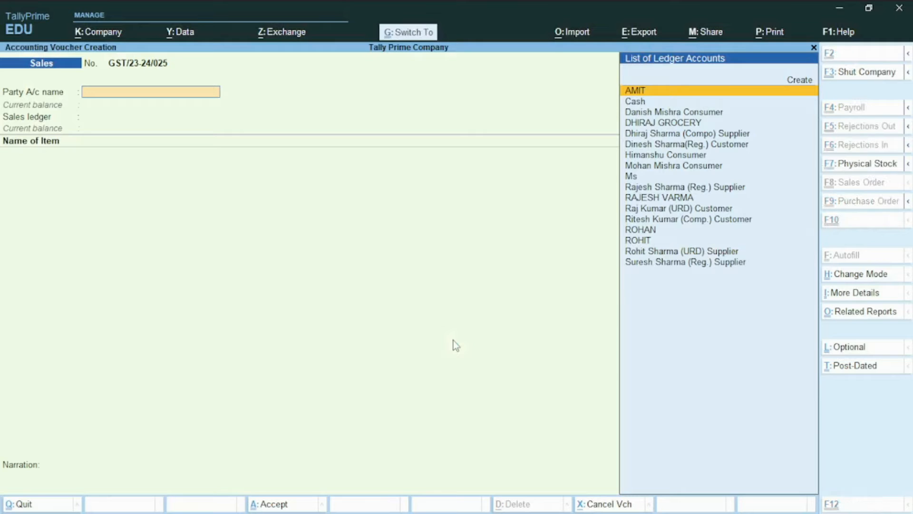
{"action": "key", "text": "ctrl+h"}
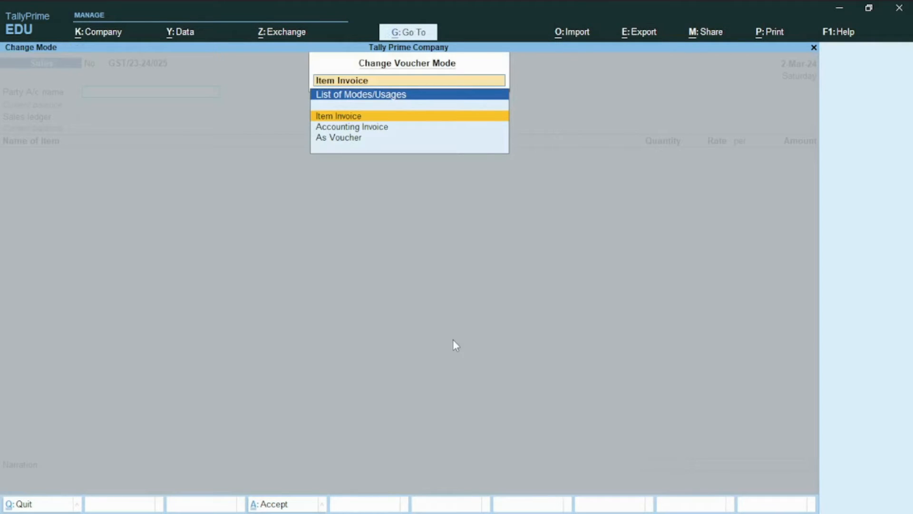
{"action": "key", "text": "Down"}
{"action": "key", "text": "Down"}
{"action": "key", "text": "Up"}
{"action": "key", "text": "Up"}
{"action": "key", "text": "Down"}
{"action": "key", "text": "Down"}
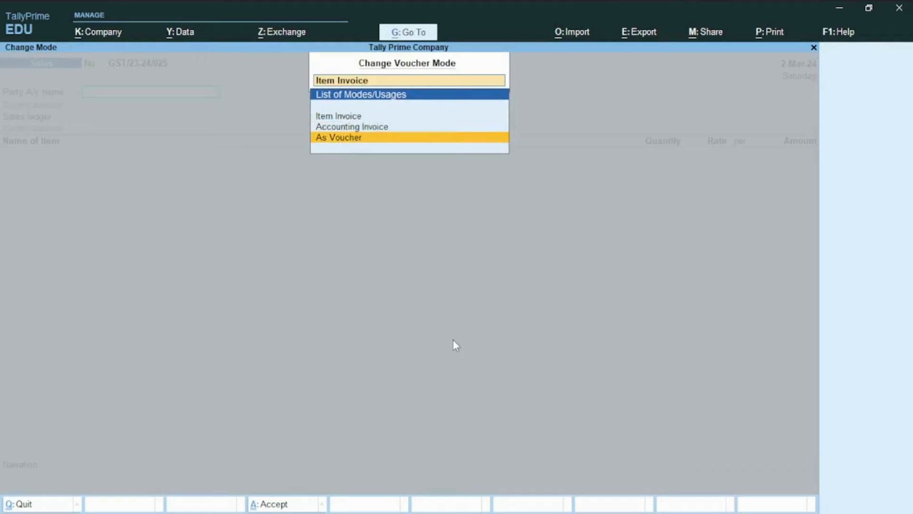
{"action": "key", "text": "Return"}
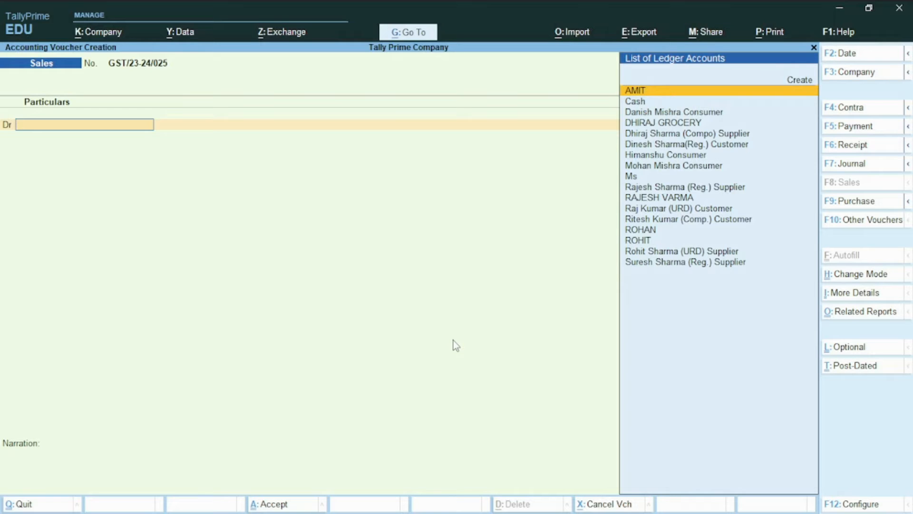
{"action": "key", "text": "Escape"}
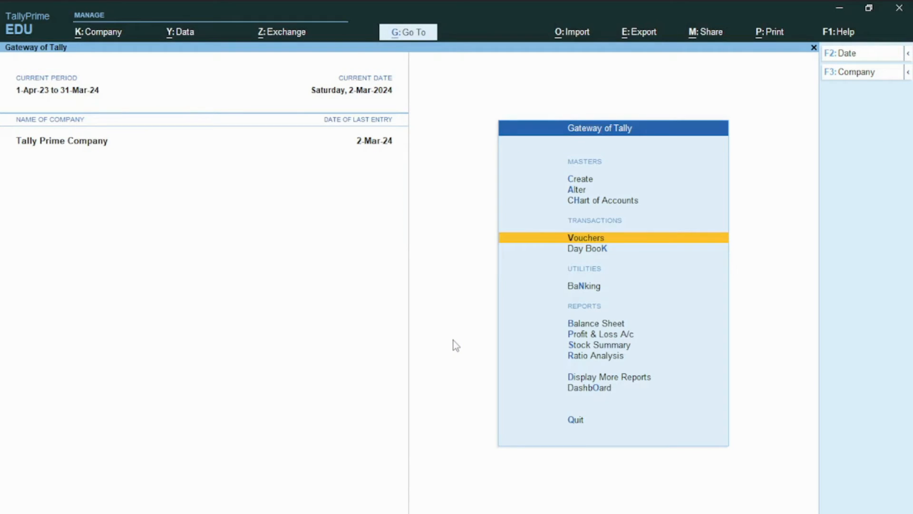
Step: Open the Stock Summary report from the Gateway of Tally
{"action": "key", "text": "Up"}
{"action": "key", "text": "Down"}
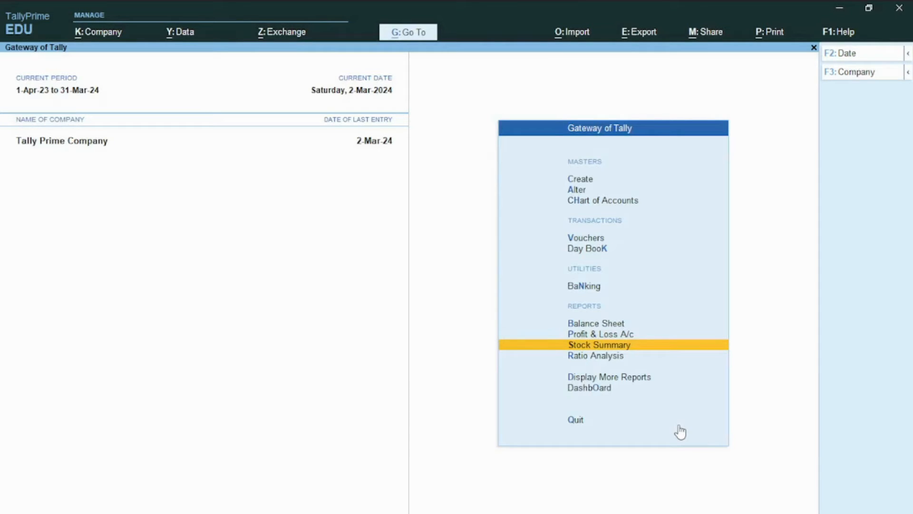
{"action": "key", "text": "Up"}
{"action": "key", "text": "Down"}
{"action": "left_click", "coordinate": [678, 424]}
{"action": "key", "text": "Return"}
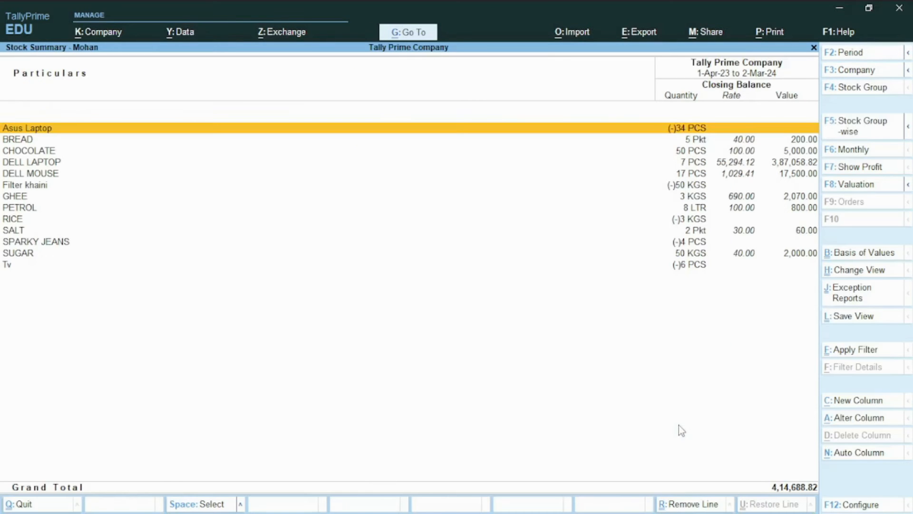
Step: Use Change View on the Stock Summary to open the related Monthly Summary report
{"action": "key", "text": "ctrl+h"}
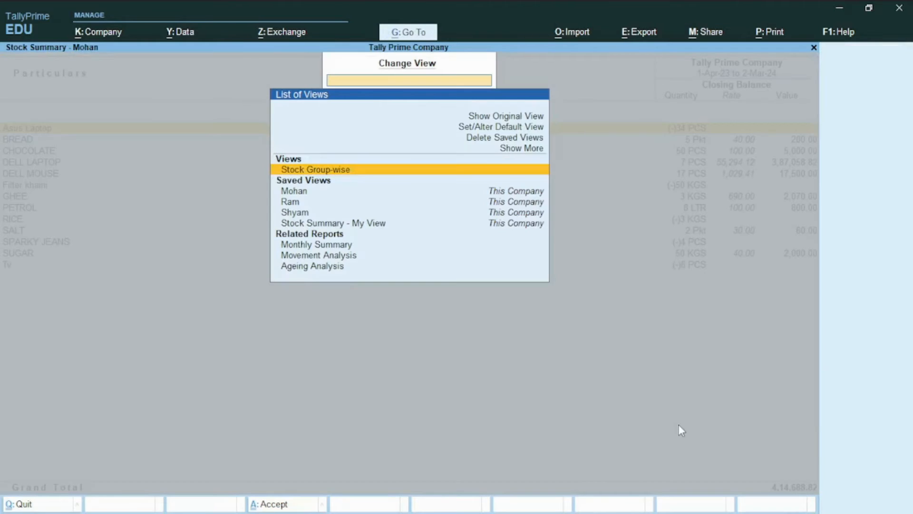
{"action": "key", "text": "Down"}
{"action": "key", "text": "Down"}
{"action": "key", "text": "Down"}
{"action": "key", "text": "Down"}
{"action": "key", "text": "Down"}
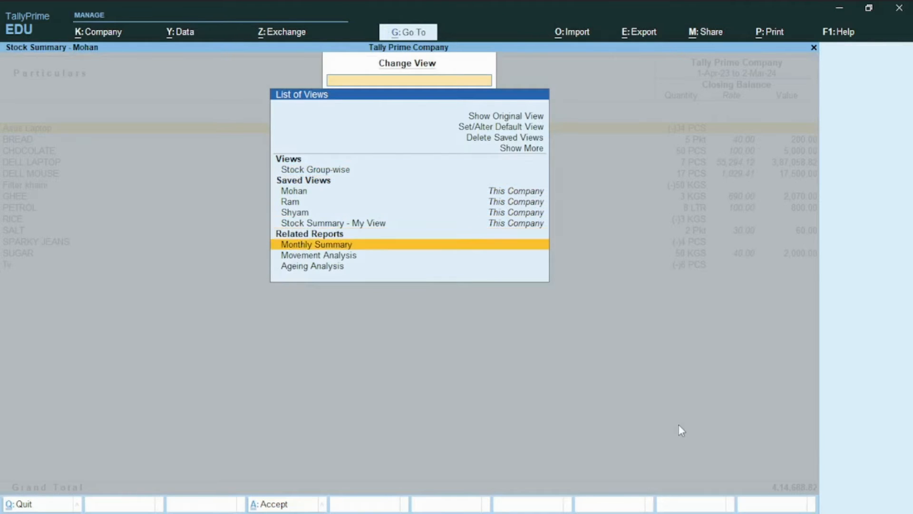
{"action": "key", "text": "Up"}
{"action": "key", "text": "Down"}
{"action": "key", "text": "Down"}
{"action": "key", "text": "Up"}
{"action": "key", "text": "Down"}
{"action": "key", "text": "Up"}
{"action": "key", "text": "Return"}
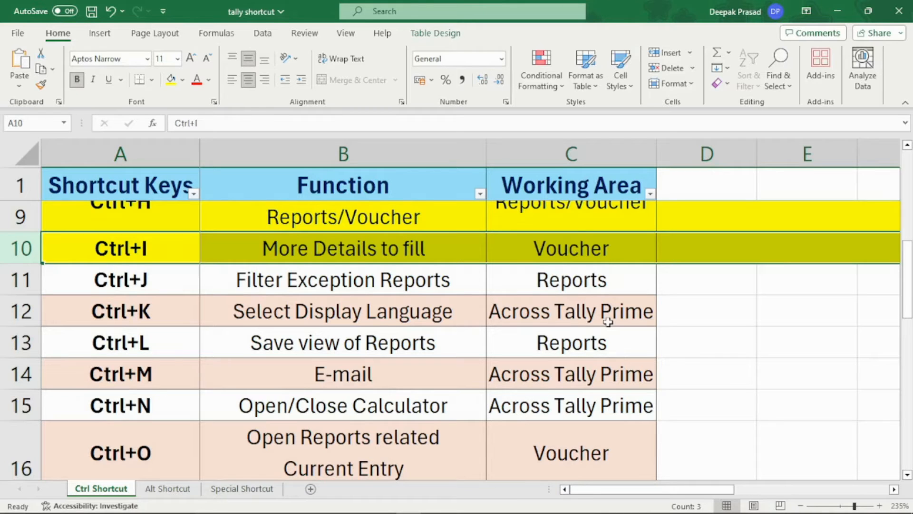
Step: Switch from the Excel shortcut list to TallyPrime and start a sales voucher for the first listed party with Sales A/c
{"action": "key", "text": "alt+Tab"}
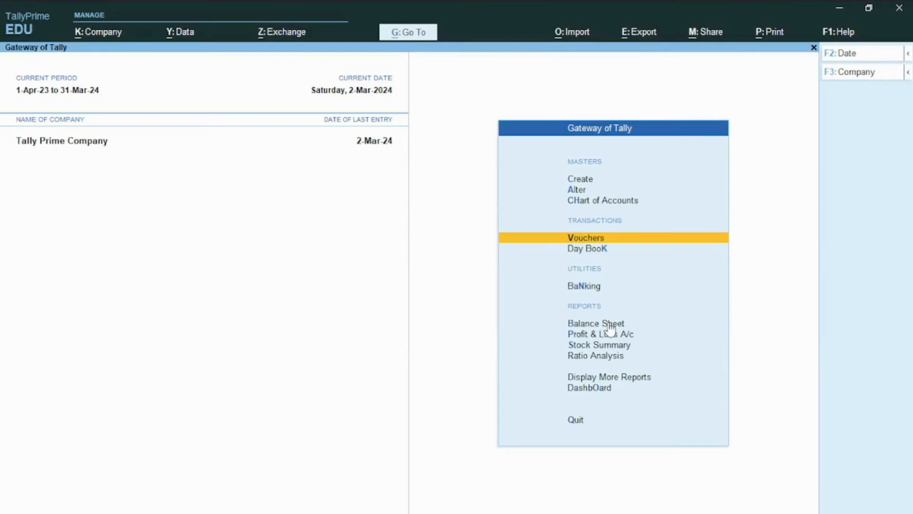
{"action": "key", "text": "Return"}
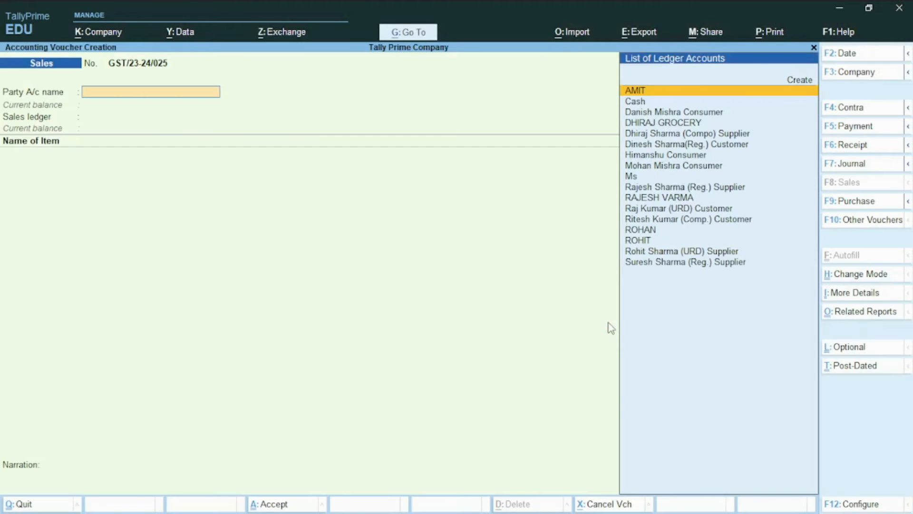
{"action": "key", "text": "Return"}
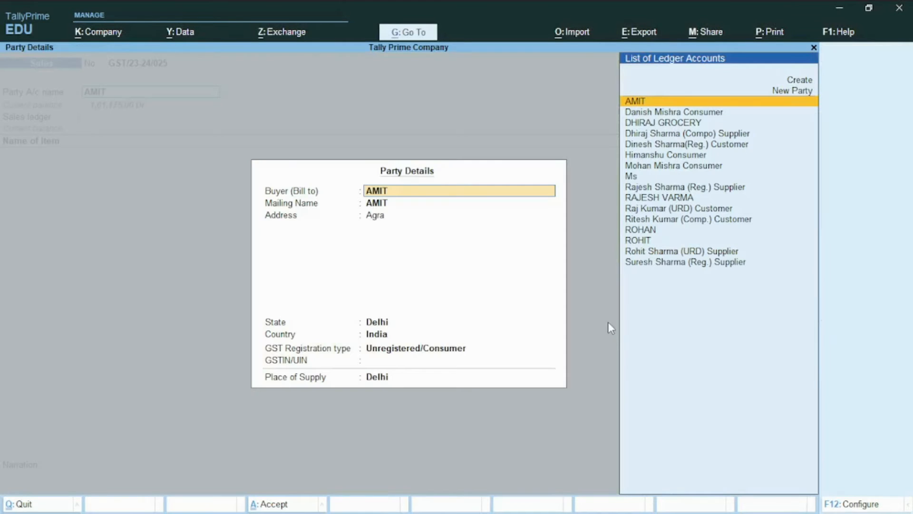
{"action": "key", "text": "Return"}
{"action": "key", "text": "Return"}
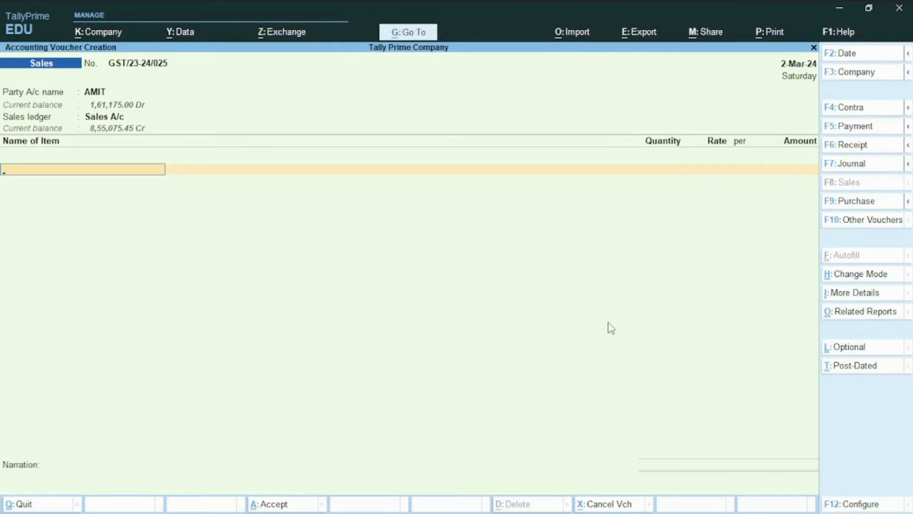
Step: Add 1 PCS of Asus Laptop at a rate of 10,000.00 to the sales voucher
{"action": "type", "text": "AS"}
{"action": "key", "text": "Return"}
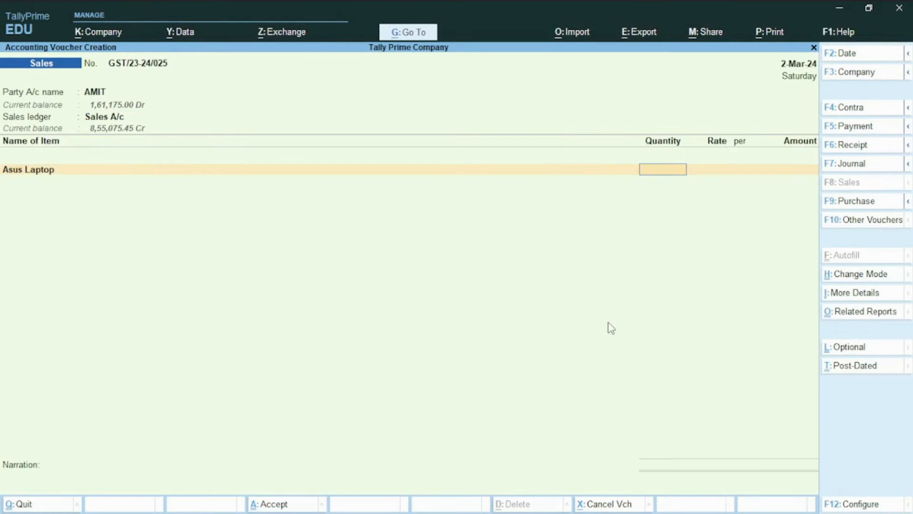
{"action": "type", "text": "1"}
{"action": "key", "text": "Return"}
{"action": "key", "text": "Return"}
{"action": "key", "text": "Return"}
{"action": "key", "text": "Return"}
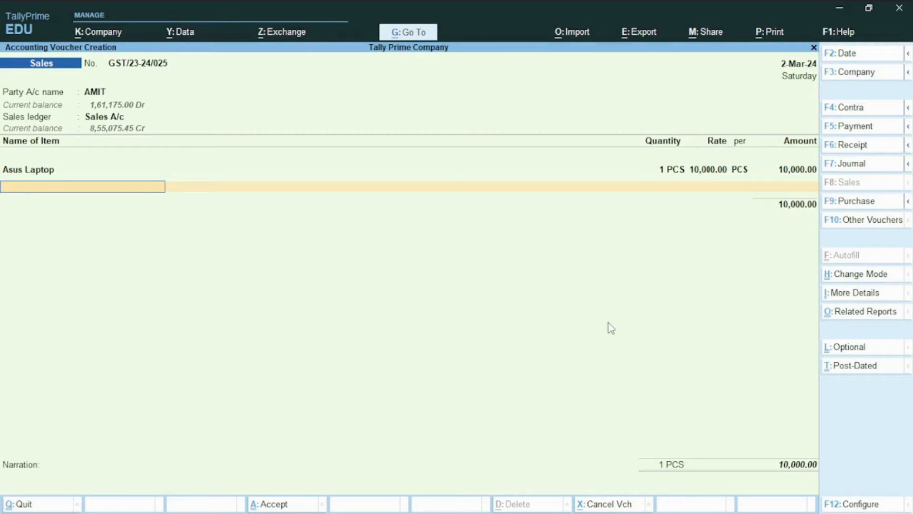
Step: Open More Details for the Asus Laptop item and choose Party Details from the additional details
{"action": "key", "text": "ctrl"}
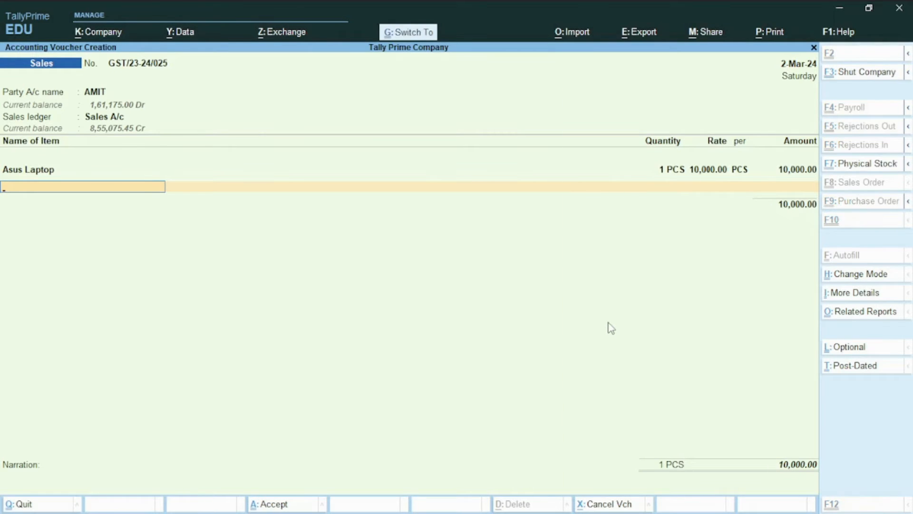
{"action": "key", "text": "ctrl+i"}
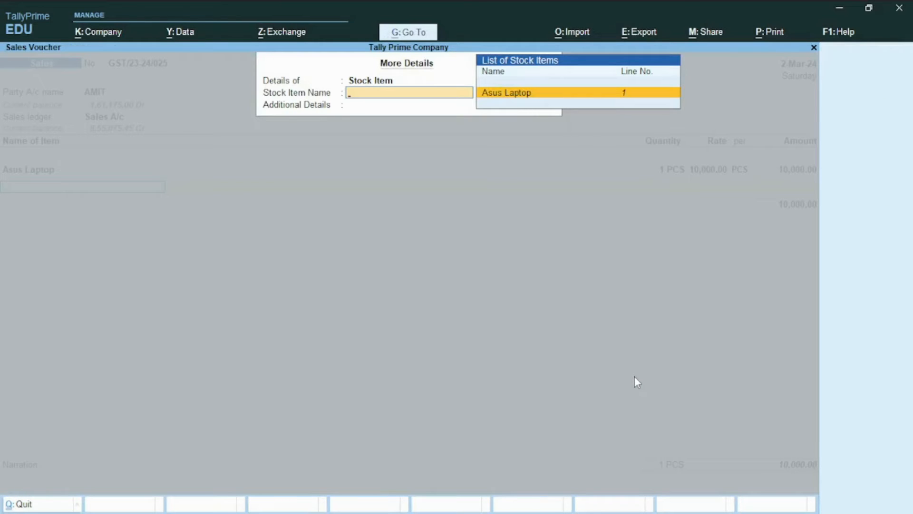
{"action": "key", "text": "Return"}
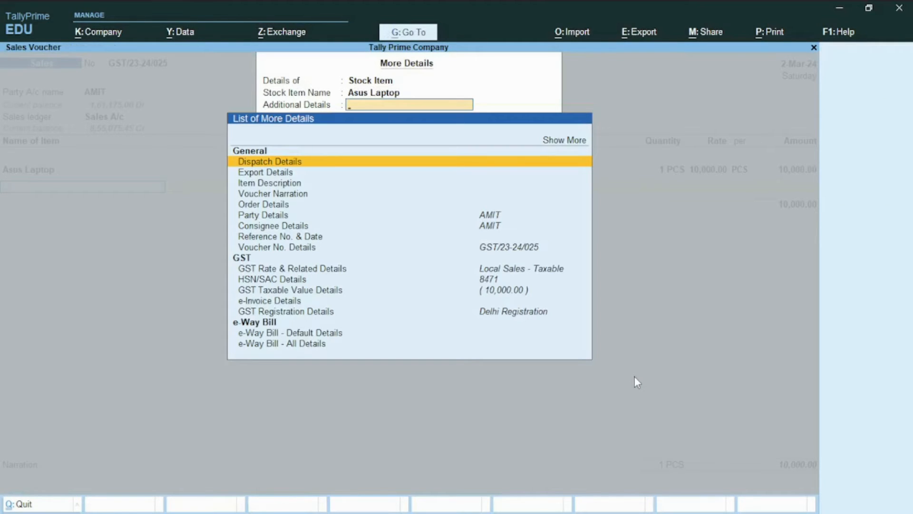
{"action": "key", "text": "Down"}
{"action": "key", "text": "Down"}
{"action": "key", "text": "Down"}
{"action": "key", "text": "Down"}
{"action": "key", "text": "Down"}
{"action": "key", "text": "Down"}
{"action": "key", "text": "Down"}
{"action": "key", "text": "Down"}
{"action": "key", "text": "Up"}
{"action": "key", "text": "Up"}
{"action": "key", "text": "Up"}
{"action": "key", "text": "Up"}
{"action": "key", "text": "Down"}
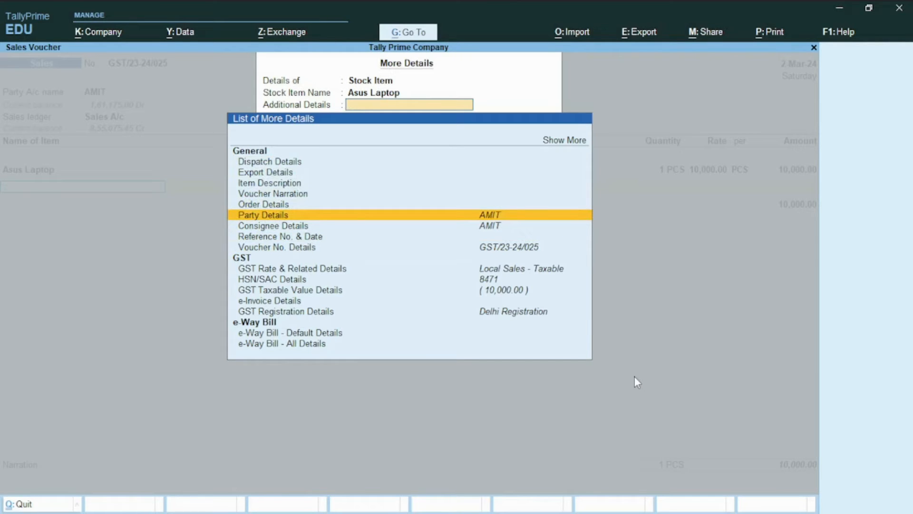
{"action": "key", "text": "Return"}
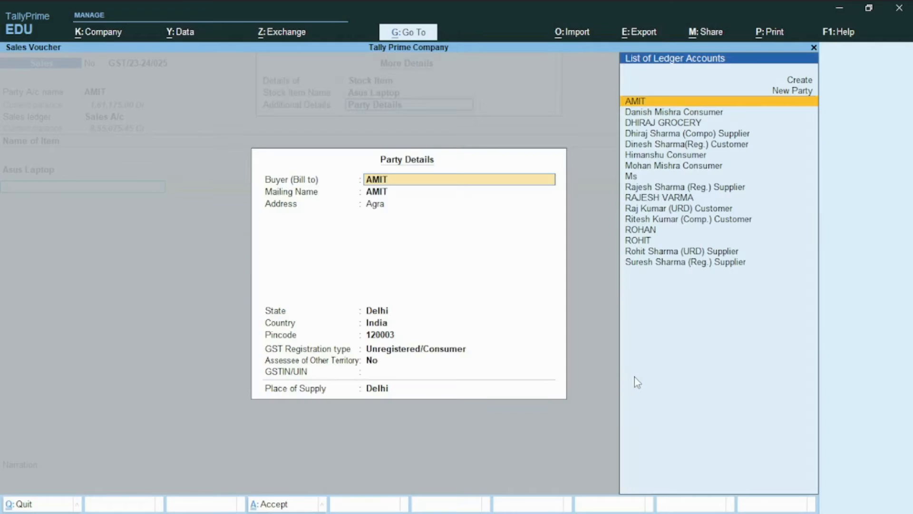
Step: Enter the buyer's address in Party Details and accept the form
{"action": "key", "text": "Return"}
{"action": "key", "text": "Return"}
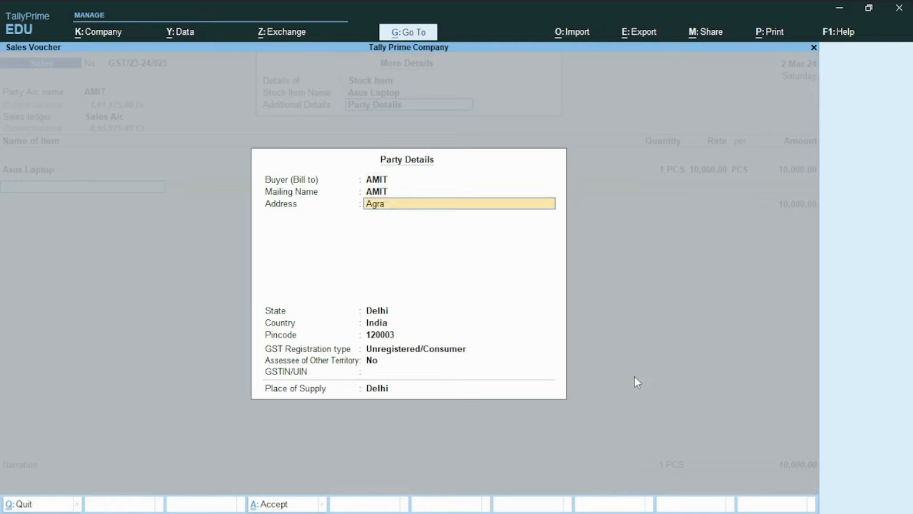
{"action": "type", "text": "DDFGDGD"}
{"action": "key", "text": "Return"}
{"action": "key", "text": "Return"}
{"action": "key", "text": "ctrl+a"}
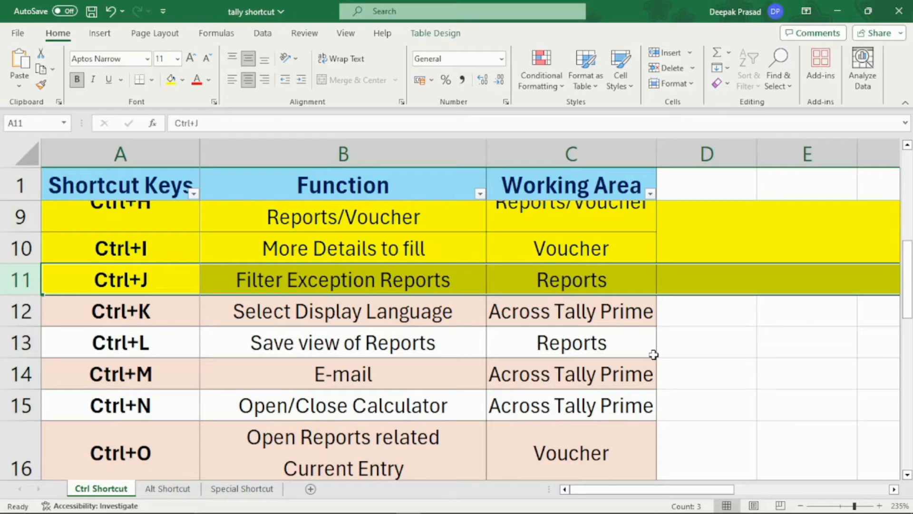
Step: Switch from the Excel shortcut list to TallyPrime, open the Day Book and go to sales voucher GST/23-24/012
{"action": "key", "text": "alt+Tab"}
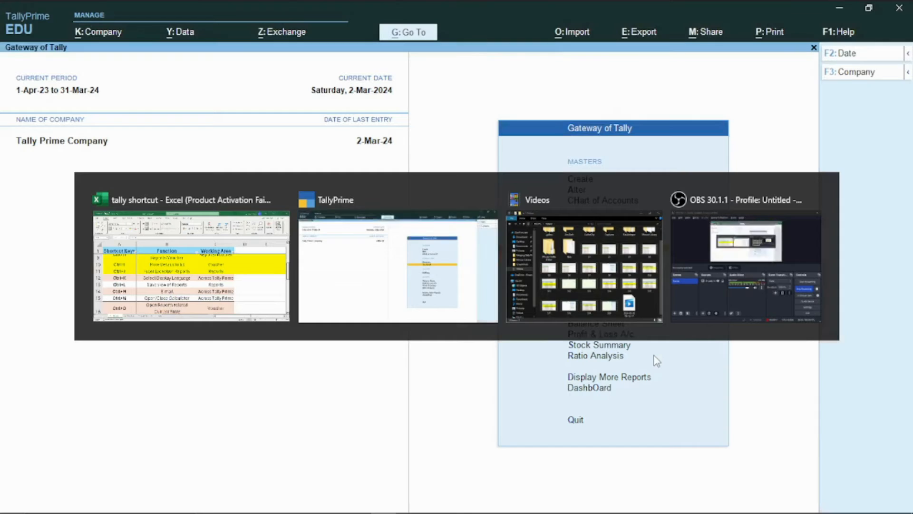
{"action": "key", "text": "Down"}
{"action": "key", "text": "Up"}
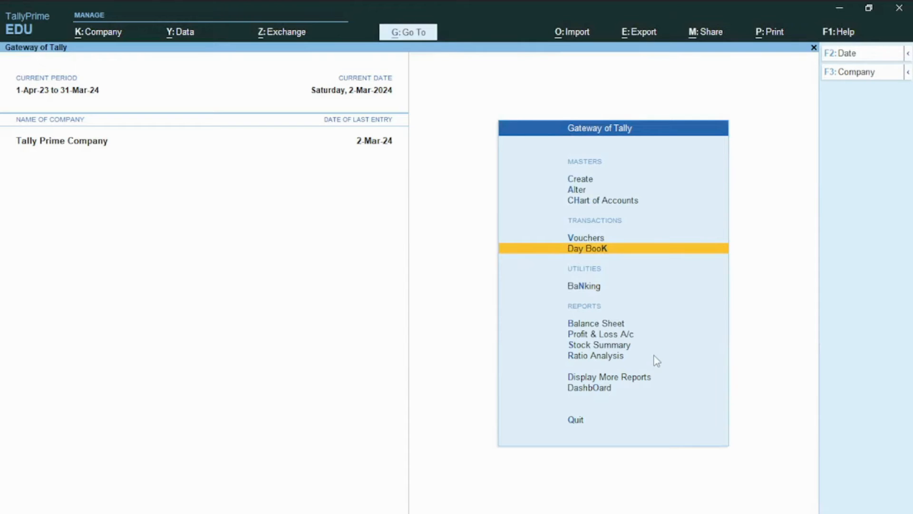
{"action": "key", "text": "Return"}
{"action": "key", "text": "Down"}
{"action": "key", "text": "Down"}
{"action": "key", "text": "Down"}
{"action": "key", "text": "Down"}
{"action": "key", "text": "Down"}
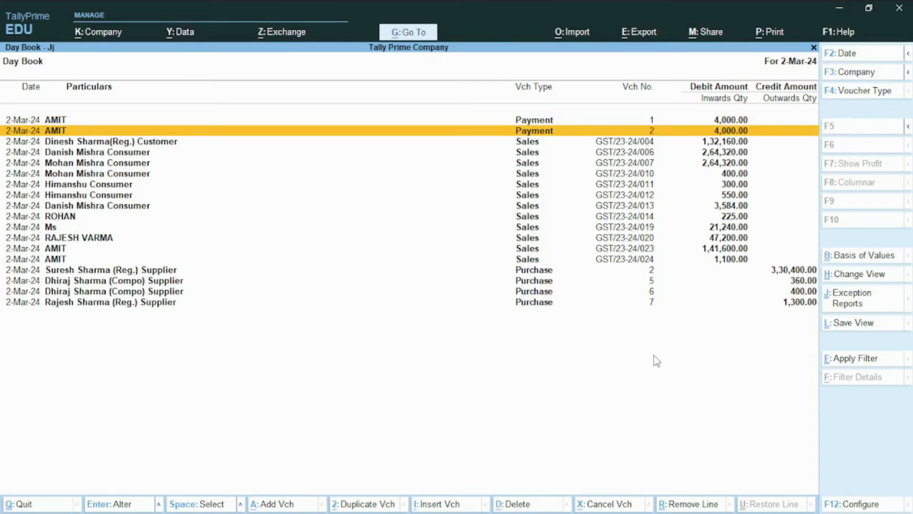
{"action": "key", "text": "Down"}
{"action": "key", "text": "Down"}
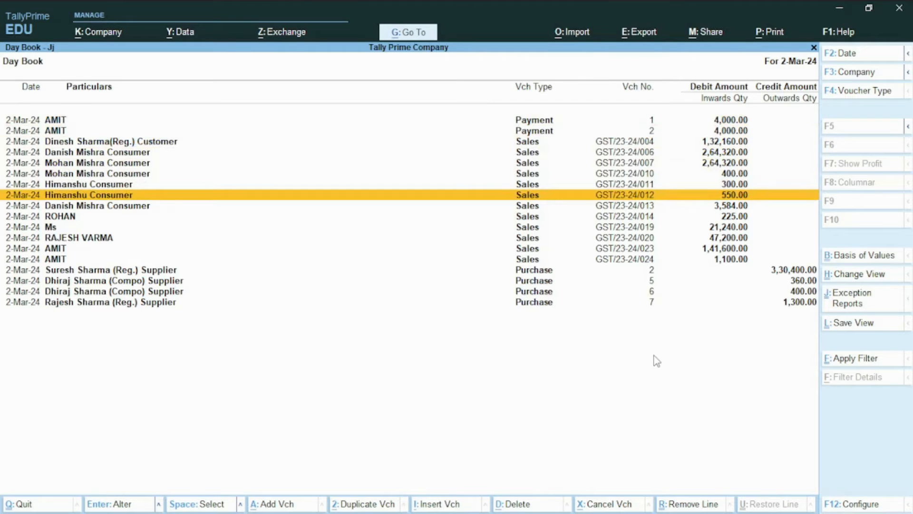
Step: Bring up the Day Book's list of exception reports and expand it with Show More and Show Inactive
{"action": "key", "text": "ctrl+j"}
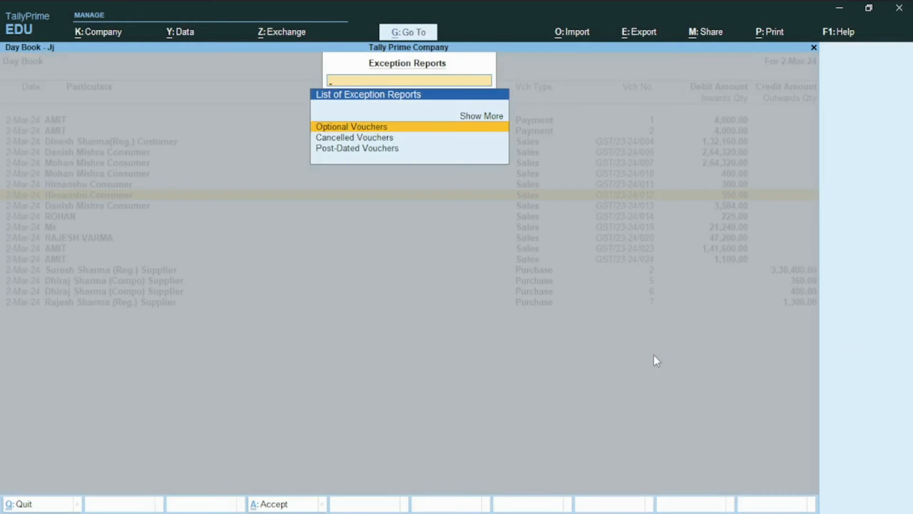
{"action": "key", "text": "Down"}
{"action": "key", "text": "Up"}
{"action": "key", "text": "Down"}
{"action": "key", "text": "Up"}
{"action": "key", "text": "Down"}
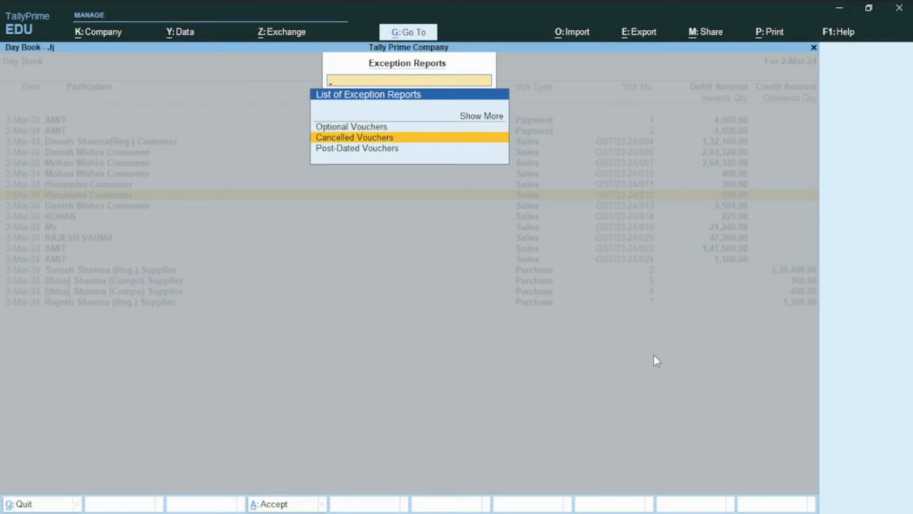
{"action": "key", "text": "Up"}
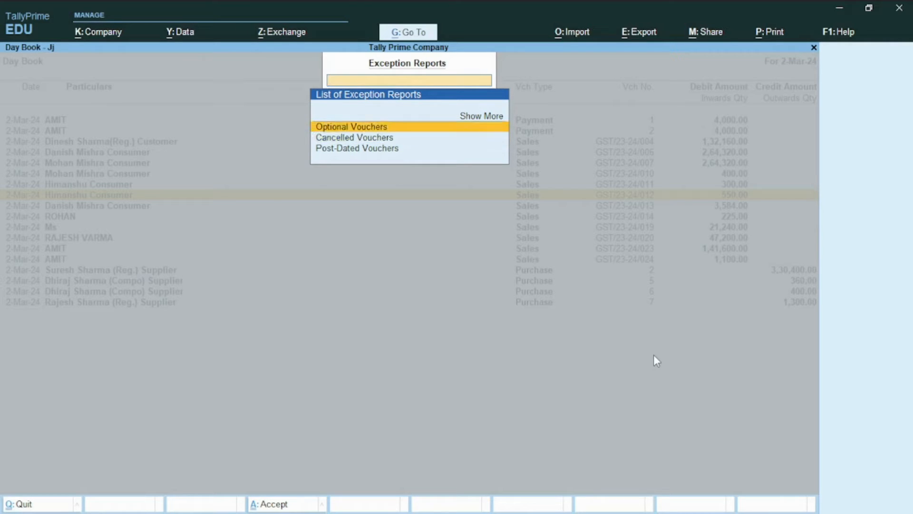
{"action": "key", "text": "Up"}
{"action": "key", "text": "Return"}
{"action": "key", "text": "Down"}
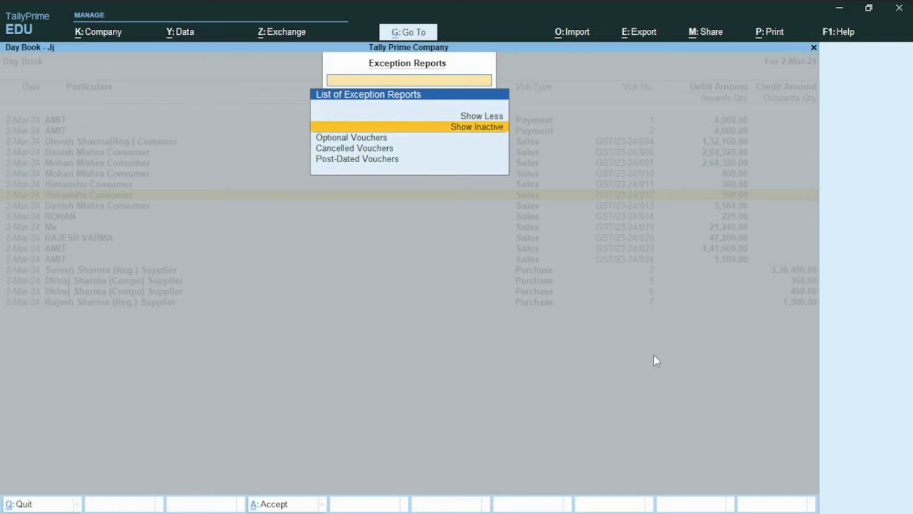
{"action": "key", "text": "Return"}
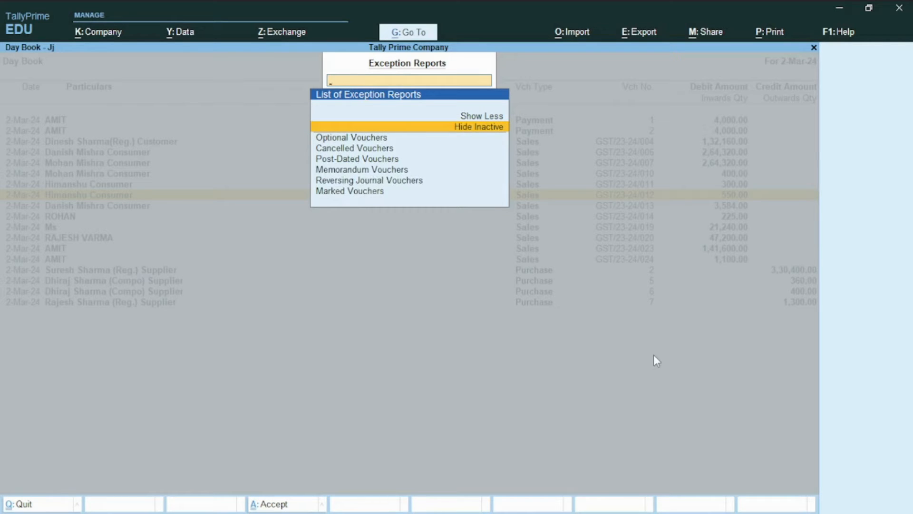
Step: Open the Post-Dated Vouchers exception report from the expanded list
{"action": "key", "text": "Down"}
{"action": "key", "text": "Down"}
{"action": "key", "text": "Down"}
{"action": "key", "text": "Down"}
{"action": "key", "text": "Up"}
{"action": "key", "text": "Up"}
{"action": "key", "text": "Down"}
{"action": "key", "text": "Up"}
{"action": "key", "text": "Up"}
{"action": "key", "text": "Down"}
{"action": "key", "text": "Down"}
{"action": "key", "text": "Down"}
{"action": "key", "text": "Down"}
{"action": "key", "text": "Up"}
{"action": "key", "text": "Up"}
{"action": "key", "text": "Up"}
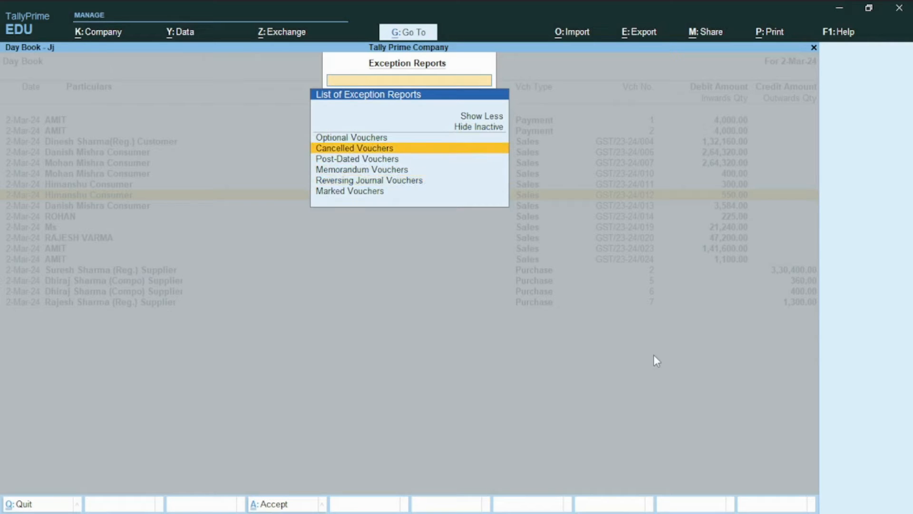
{"action": "key", "text": "Down"}
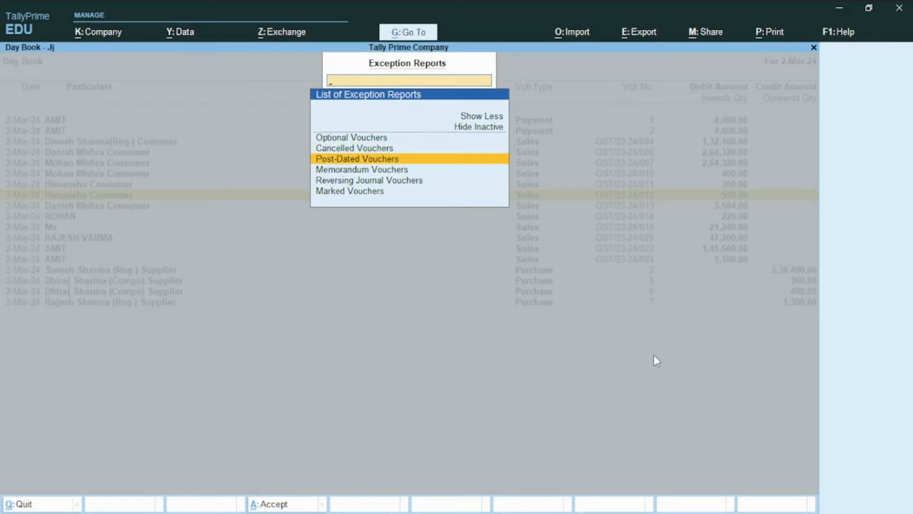
{"action": "key", "text": "Return"}
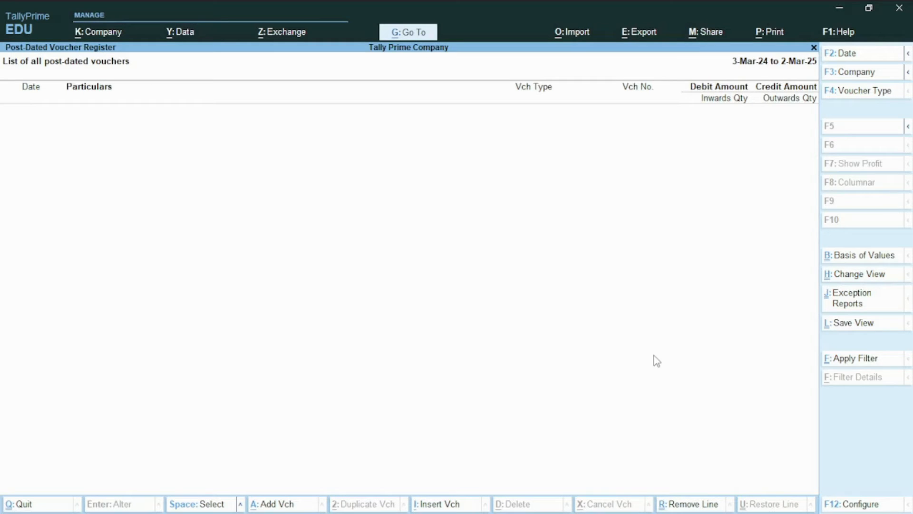
Step: Bring up the exception reports list for the Post-Dated Voucher Register and expand it with Show More and Show Inactive
{"action": "key", "text": "ctrl"}
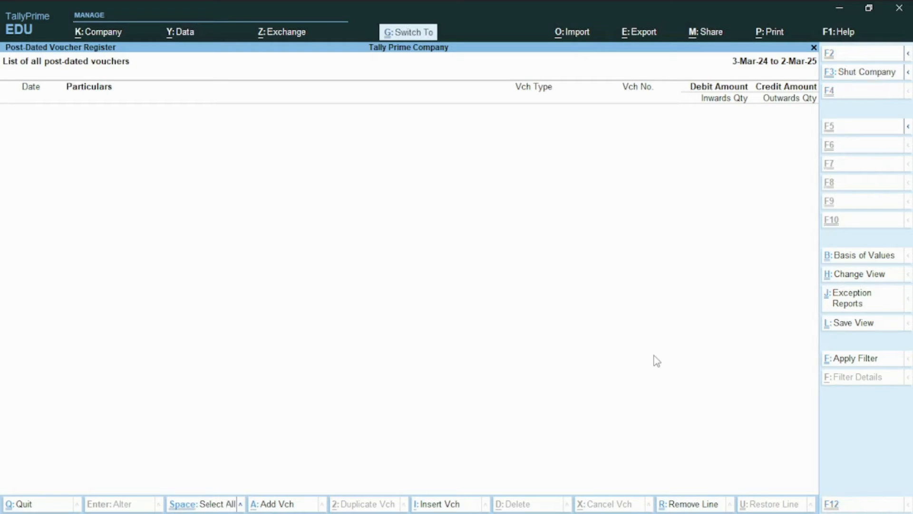
{"action": "key", "text": "ctrl+j"}
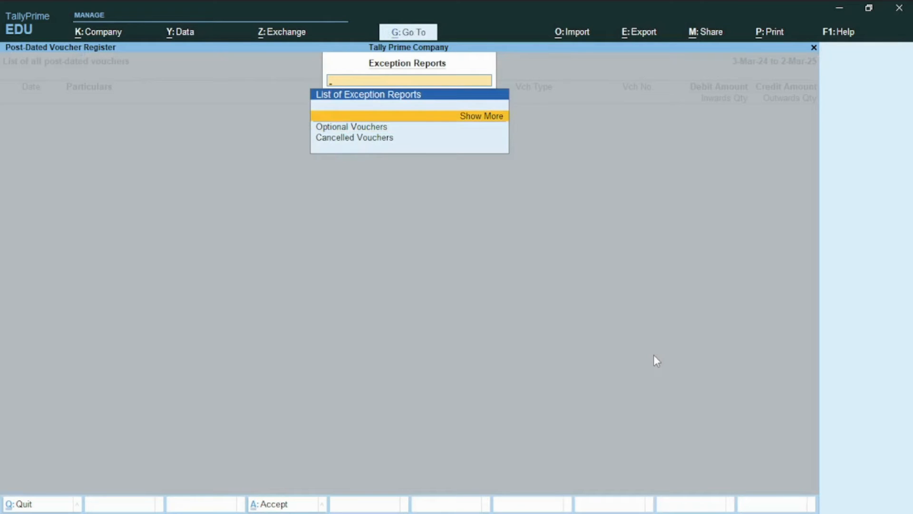
{"action": "key", "text": "alt+h"}
{"action": "key", "text": "Down"}
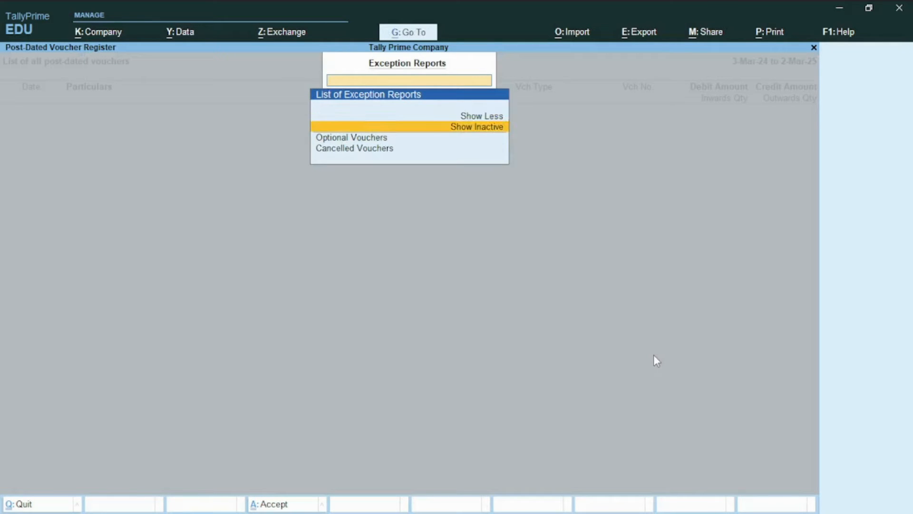
{"action": "key", "text": "Return"}
Step: Open the Reversing Journal Vouchers exception report from the expanded list
{"action": "key", "text": "Down"}
{"action": "key", "text": "Down"}
{"action": "key", "text": "Down"}
{"action": "key", "text": "Down"}
{"action": "key", "text": "Down"}
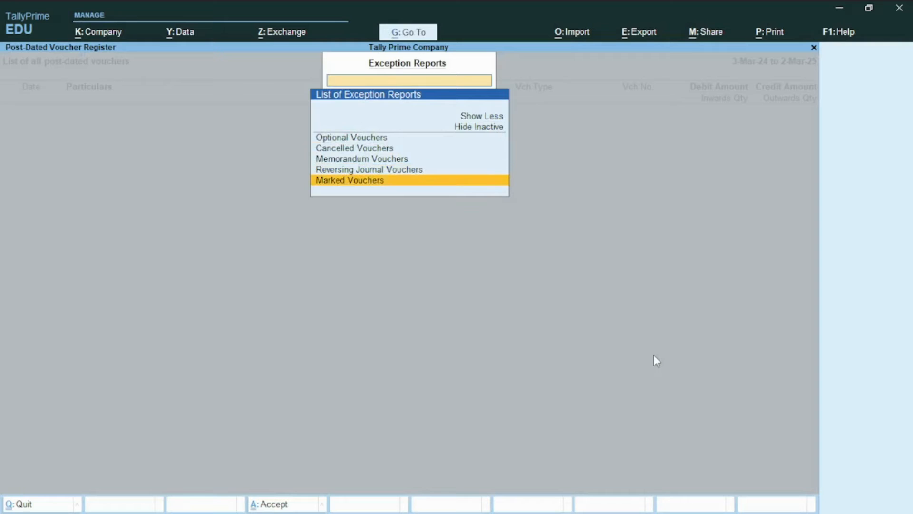
{"action": "key", "text": "Up"}
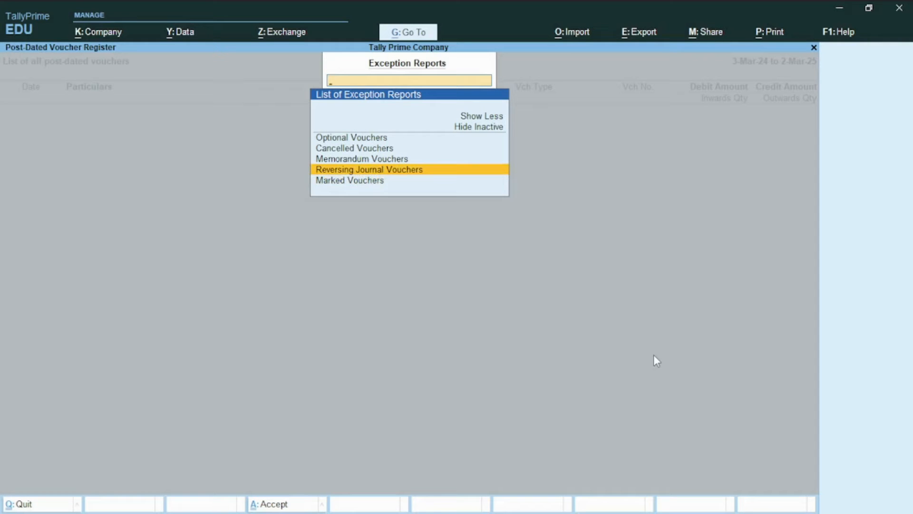
{"action": "key", "text": "Return"}
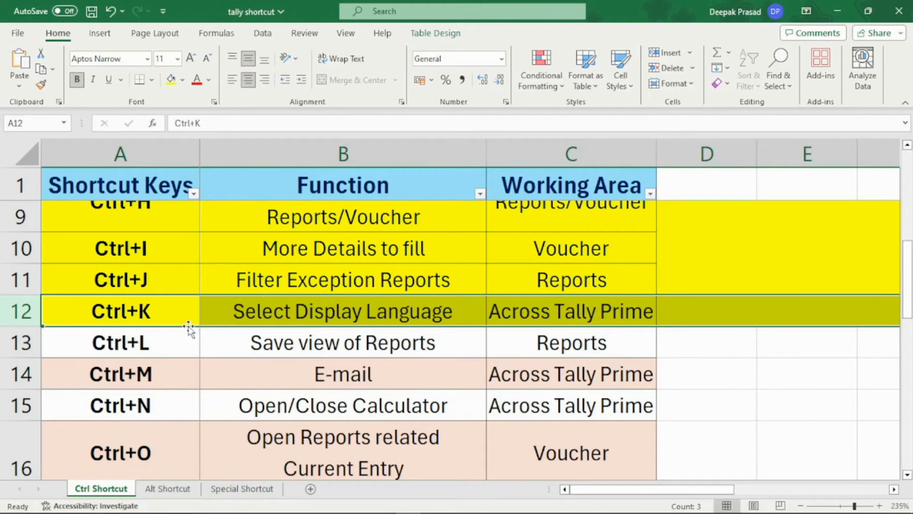
Step: Switch from the Excel shortcut list to TallyPrime's Gateway of Tally
{"action": "key", "text": "alt+Tab"}
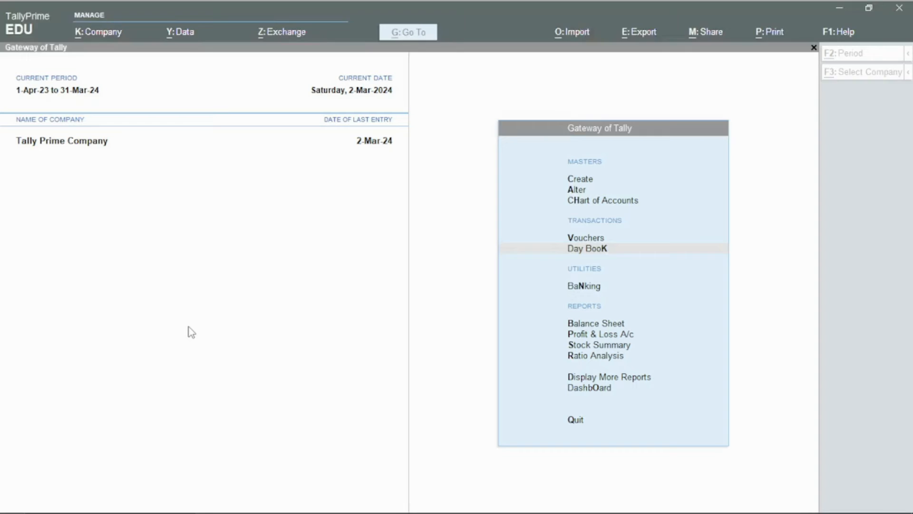
{"action": "key", "text": "Up"}
{"action": "key", "text": "Up"}
{"action": "key", "text": "Down"}
{"action": "key", "text": "Down"}
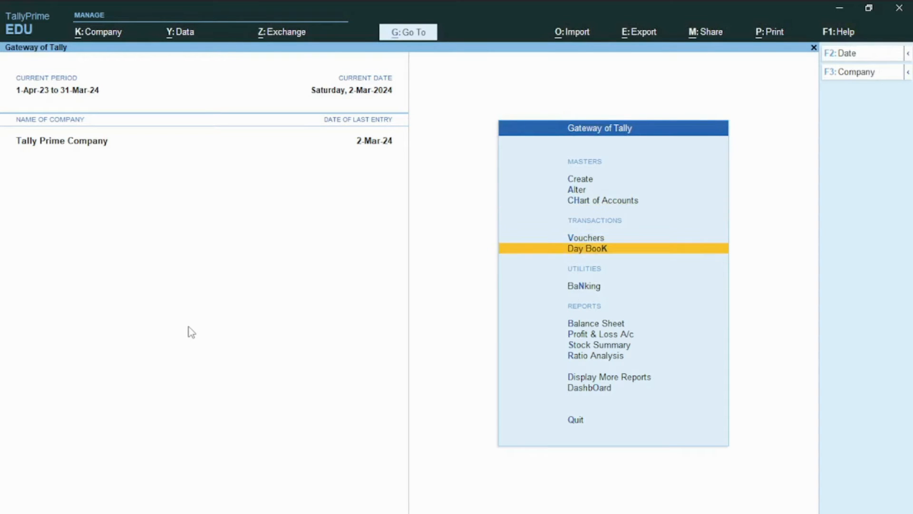
{"action": "key", "text": "Down"}
{"action": "key", "text": "Up"}
{"action": "key", "text": "Down"}
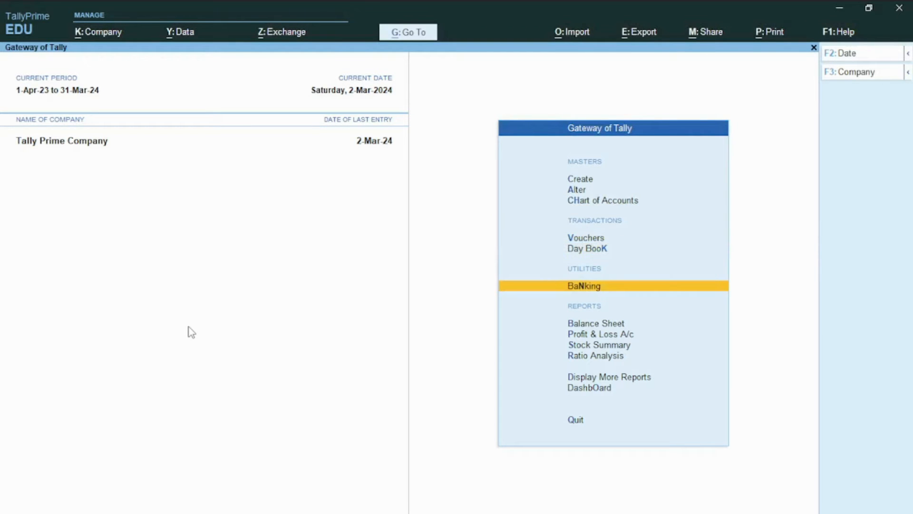
{"action": "key", "text": "Up"}
{"action": "key", "text": "Down"}
{"action": "key", "text": "Up"}
{"action": "key", "text": "Up"}
{"action": "key", "text": "Up"}
{"action": "key", "text": "Down"}
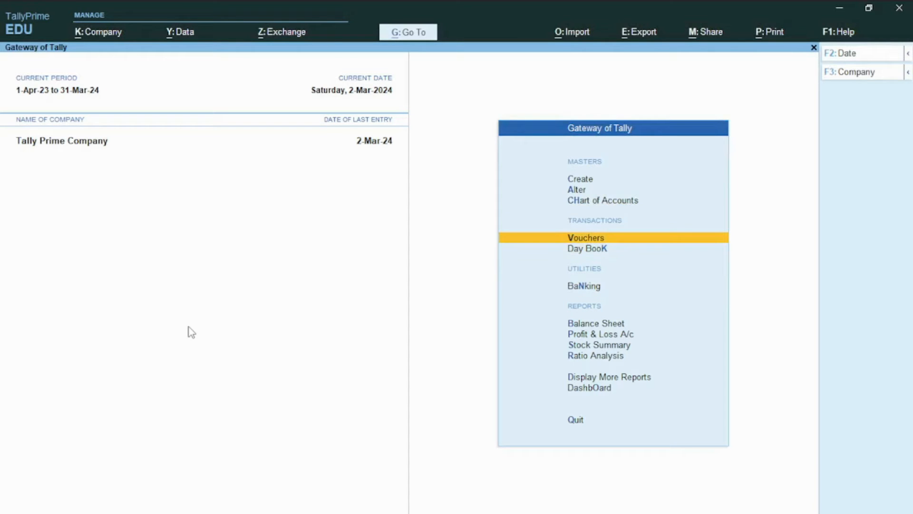
Step: Bring up the display language selection and choose English
{"action": "key", "text": "alt"}
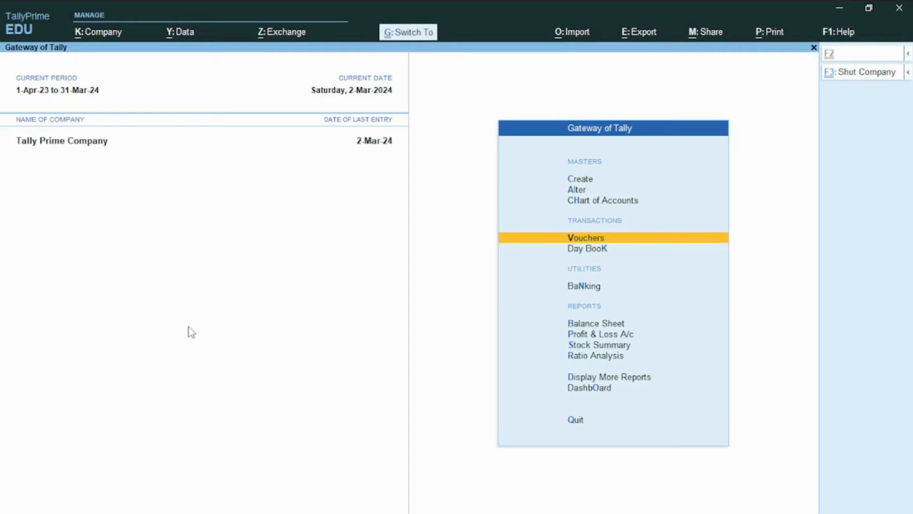
{"action": "key", "text": "ctrl+k"}
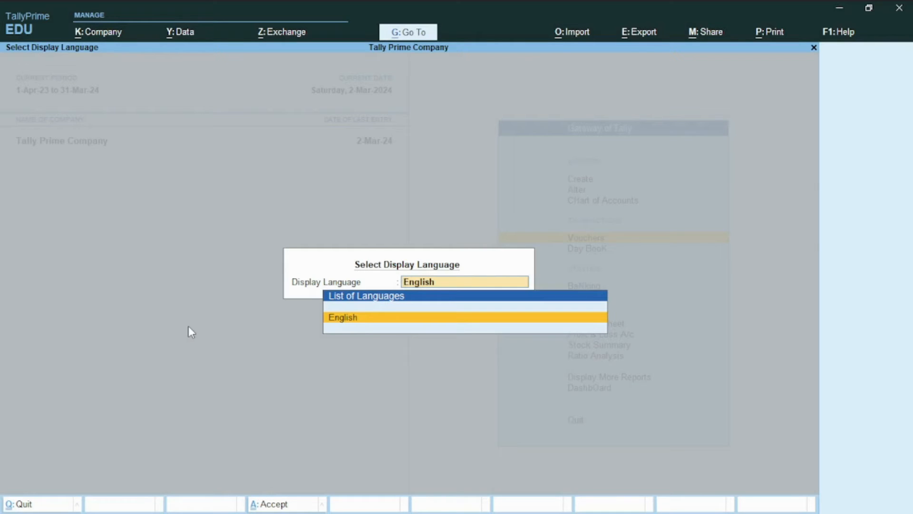
{"action": "key", "text": "Return"}
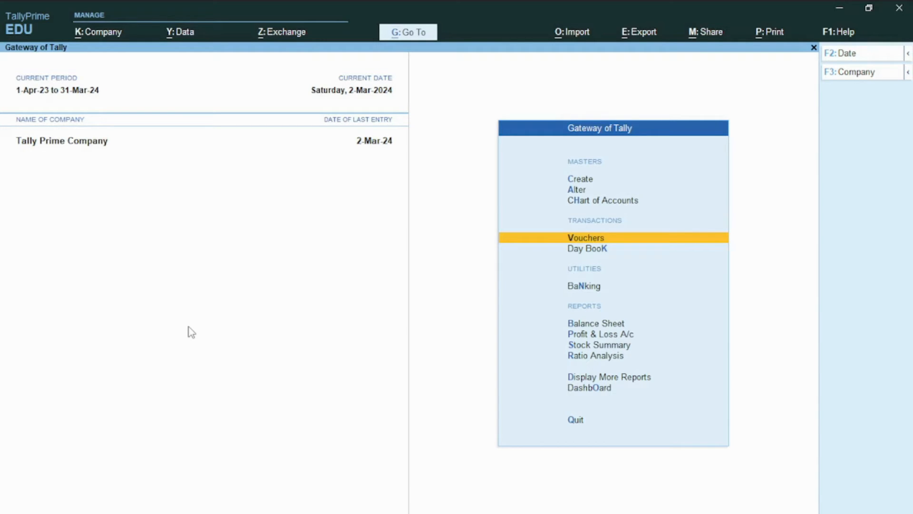
{"action": "key", "text": "Up"}
{"action": "key", "text": "Up"}
{"action": "key", "text": "Up"}
{"action": "key", "text": "Down"}
{"action": "key", "text": "Down"}
{"action": "key", "text": "Up"}
{"action": "key", "text": "Up"}
{"action": "key", "text": "Down"}
{"action": "key", "text": "Down"}
{"action": "key", "text": "Up"}
{"action": "key", "text": "Down"}
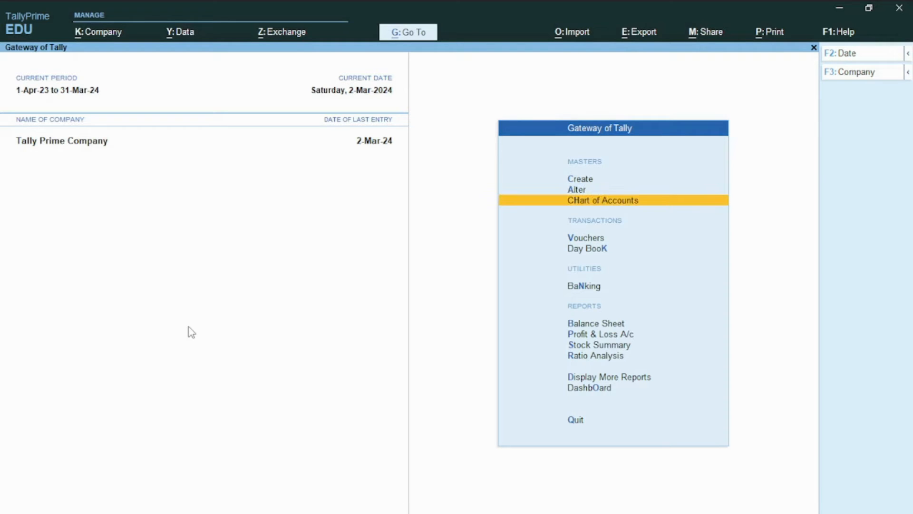
{"action": "key", "text": "Down"}
{"action": "key", "text": "Down"}
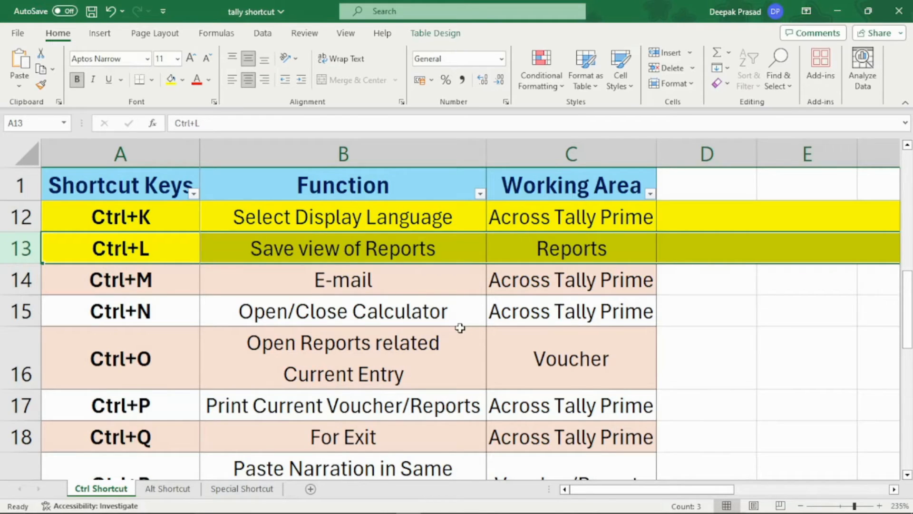
Step: Switch from the Excel shortcut list to TallyPrime and open the Stock Summary report
{"action": "key", "text": "alt+Tab"}
{"action": "key", "text": "Up"}
{"action": "key", "text": "Up"}
{"action": "key", "text": "Up"}
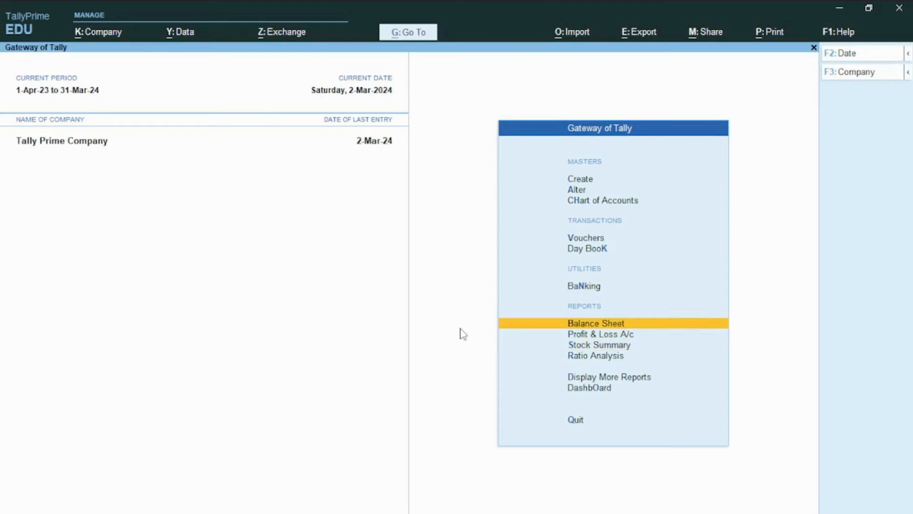
{"action": "key", "text": "Down"}
{"action": "key", "text": "Down"}
{"action": "key", "text": "Down"}
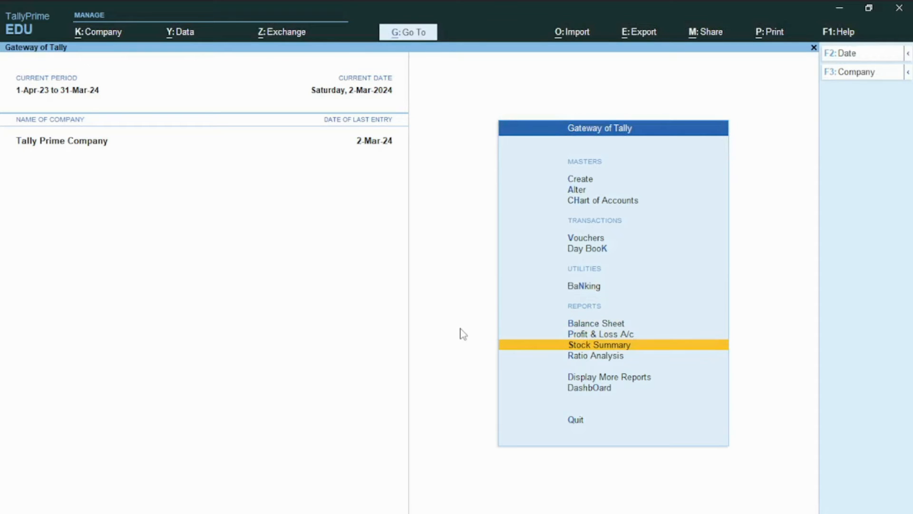
{"action": "key", "text": "Return"}
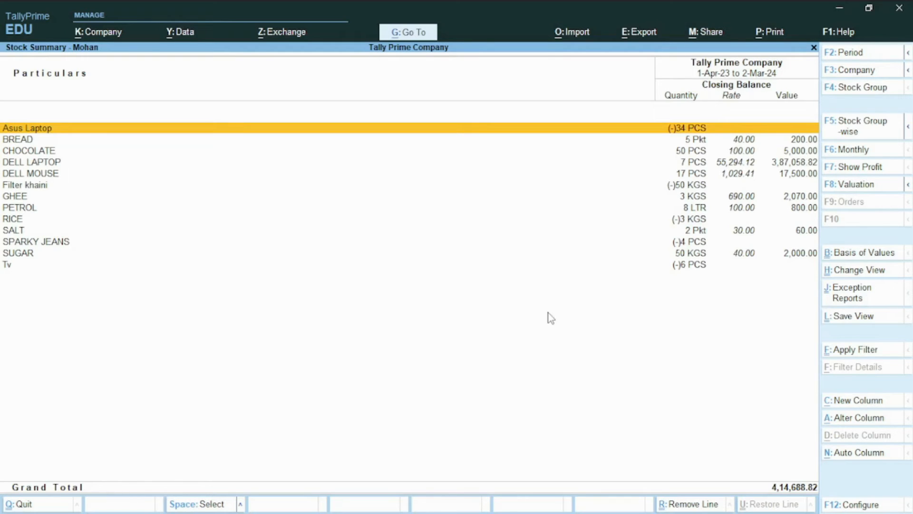
Step: Save the Stock Summary view under a person's first name as the default view for This Company, and reopen the report from the Gateway
{"action": "key", "text": "ctrl"}
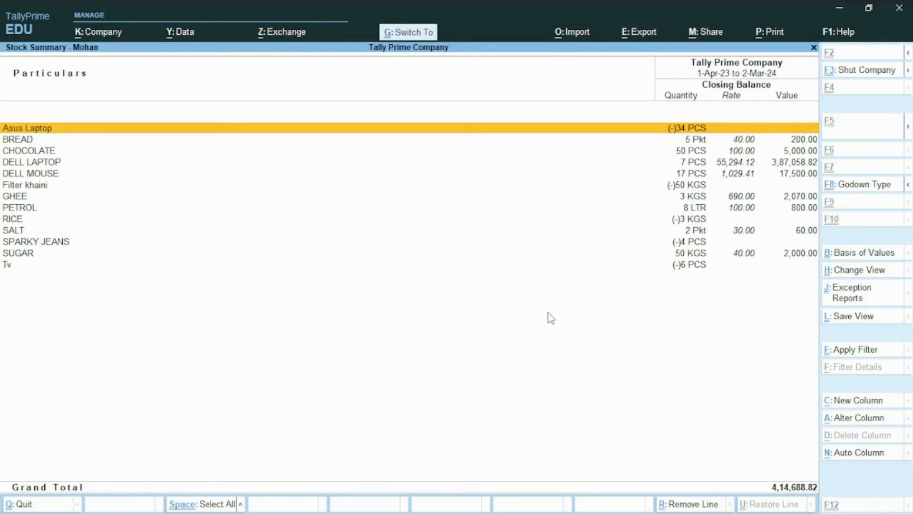
{"action": "key", "text": "ctrl+l"}
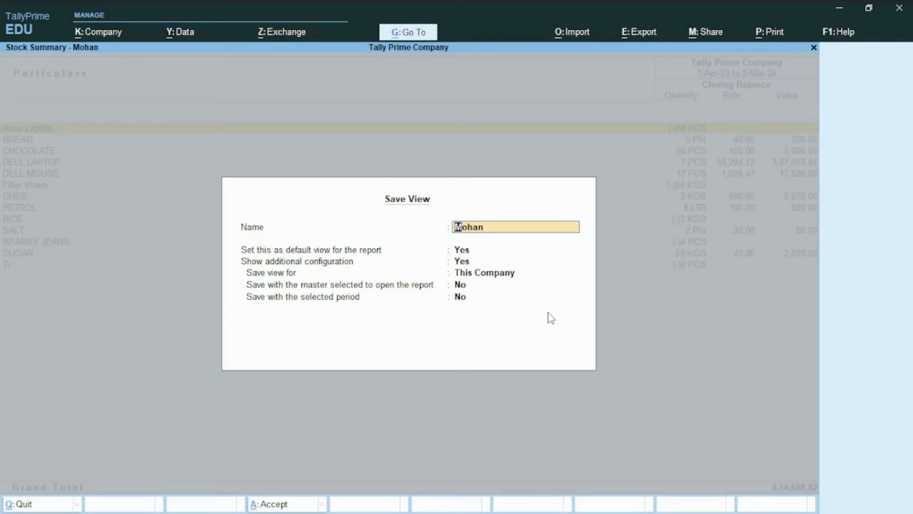
{"action": "type", "text": "MOHIT"}
{"action": "key", "text": "Return"}
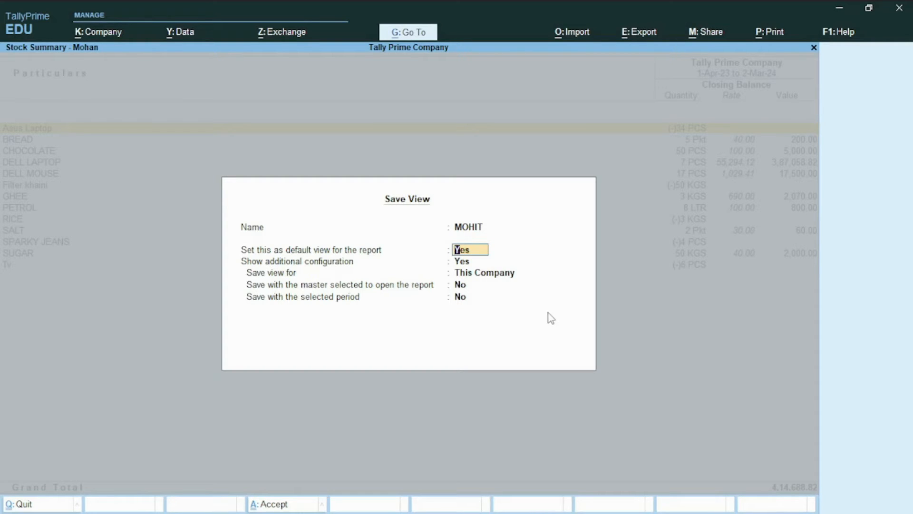
{"action": "key", "text": "Return"}
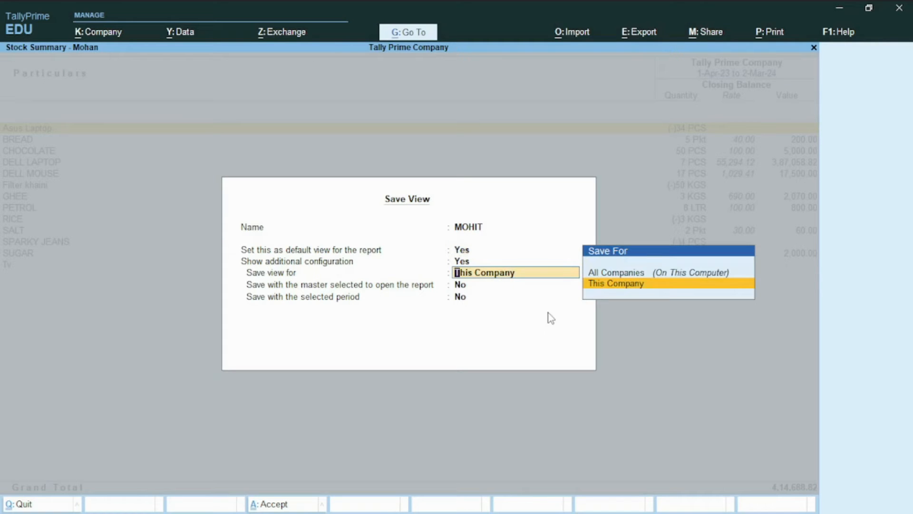
{"action": "key", "text": "Return"}
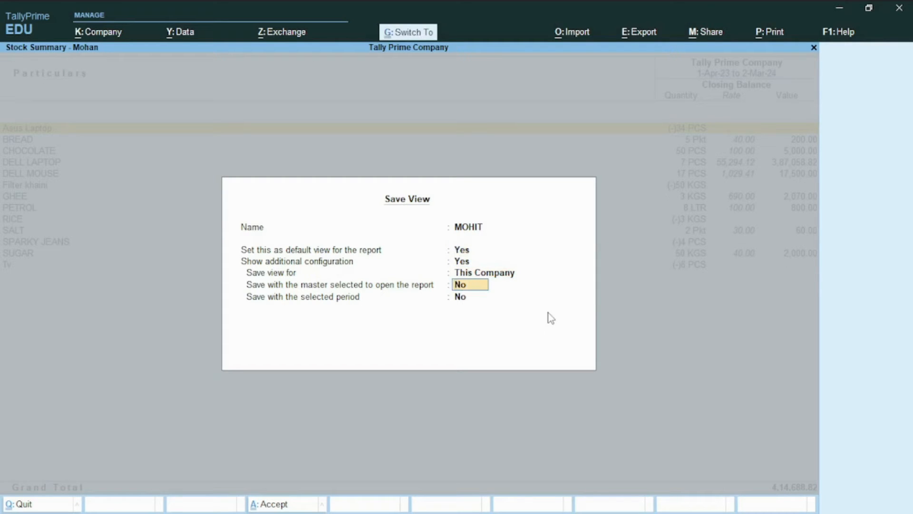
{"action": "key", "text": "ctrl+a"}
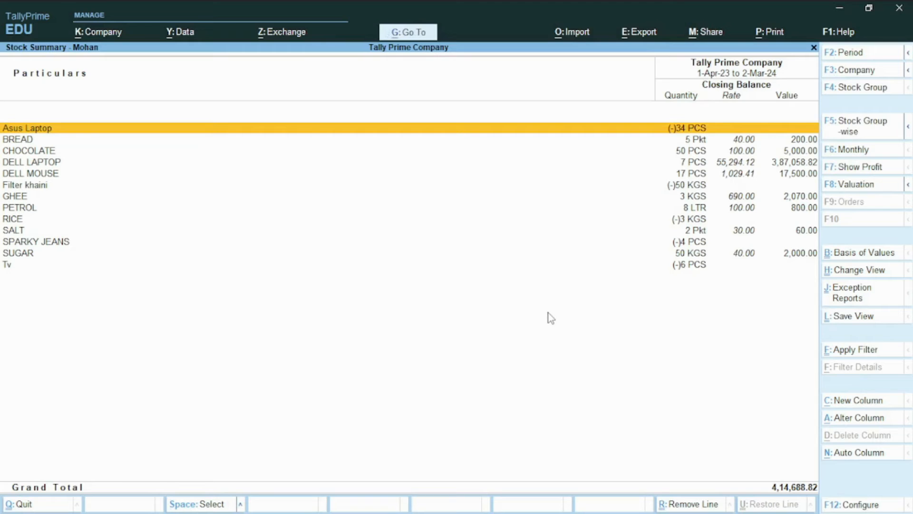
{"action": "key", "text": "Escape"}
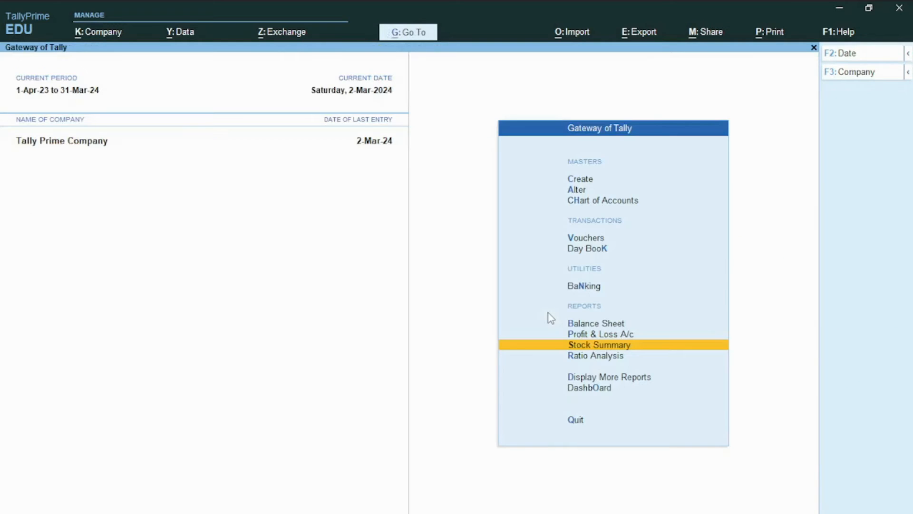
{"action": "key", "text": "Return"}
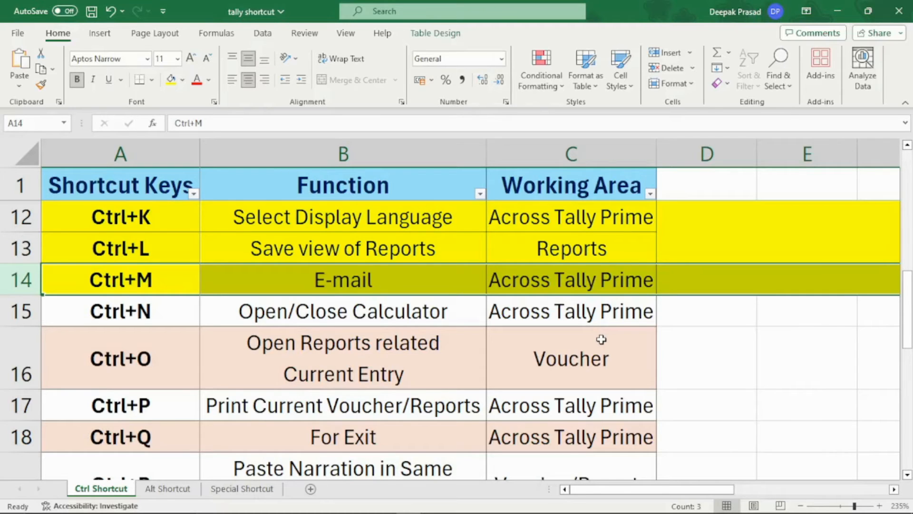
Step: Switch from the Excel shortcut list to TallyPrime and open the Day Book
{"action": "key", "text": "alt+Tab"}
{"action": "key", "text": "Down"}
{"action": "key", "text": "Up"}
{"action": "key", "text": "Up"}
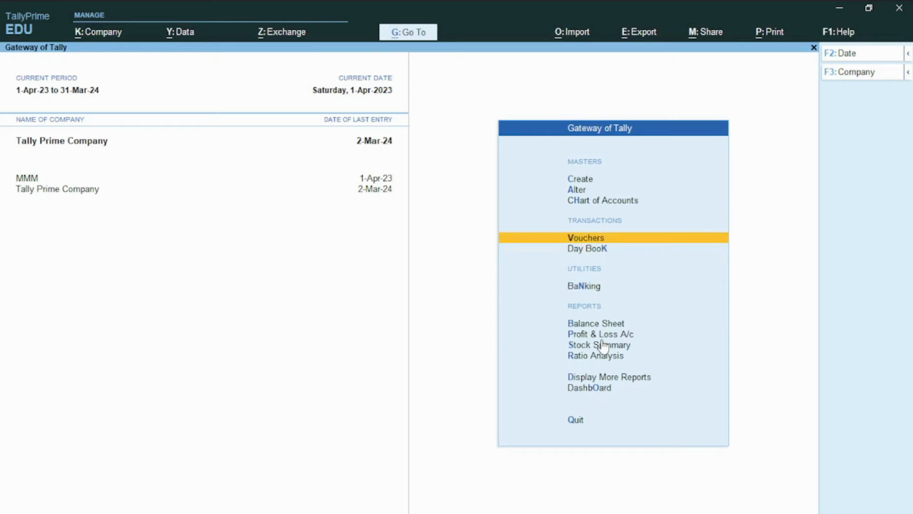
{"action": "key", "text": "Down"}
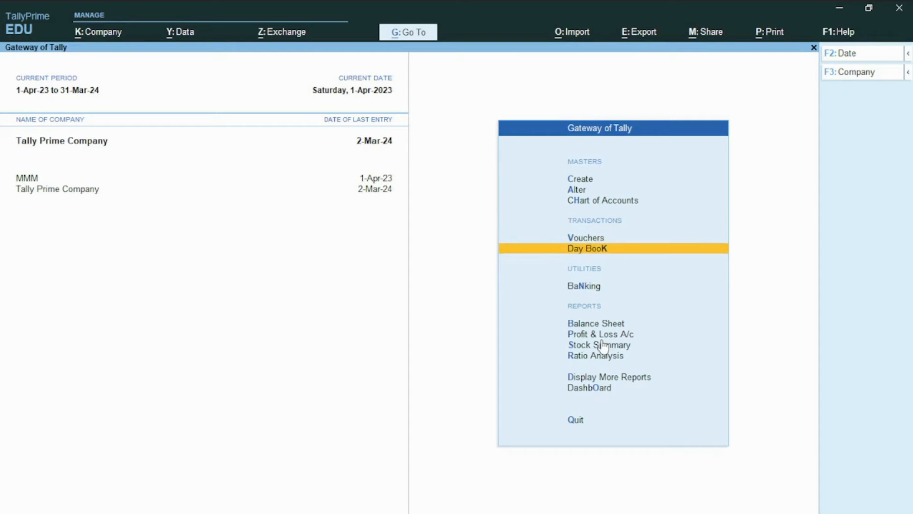
{"action": "key", "text": "Return"}
Step: Open sales voucher GST/23-24/019 from the Day Book for alteration
{"action": "key", "text": "Down"}
{"action": "key", "text": "Down"}
{"action": "key", "text": "Down"}
{"action": "key", "text": "Down"}
{"action": "key", "text": "Down"}
{"action": "key", "text": "Down"}
{"action": "key", "text": "Down"}
{"action": "key", "text": "Down"}
{"action": "key", "text": "Down"}
{"action": "key", "text": "Down"}
{"action": "key", "text": "Return"}
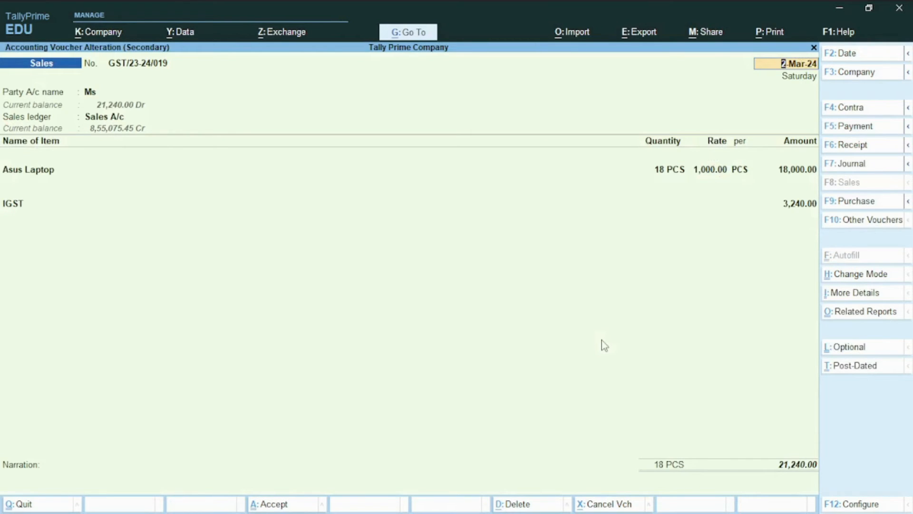
Step: Start e-mailing the sales voucher, accept the first sender profile and enter the recipient's e-mail as a New Address
{"action": "key", "text": "ctrl+m"}
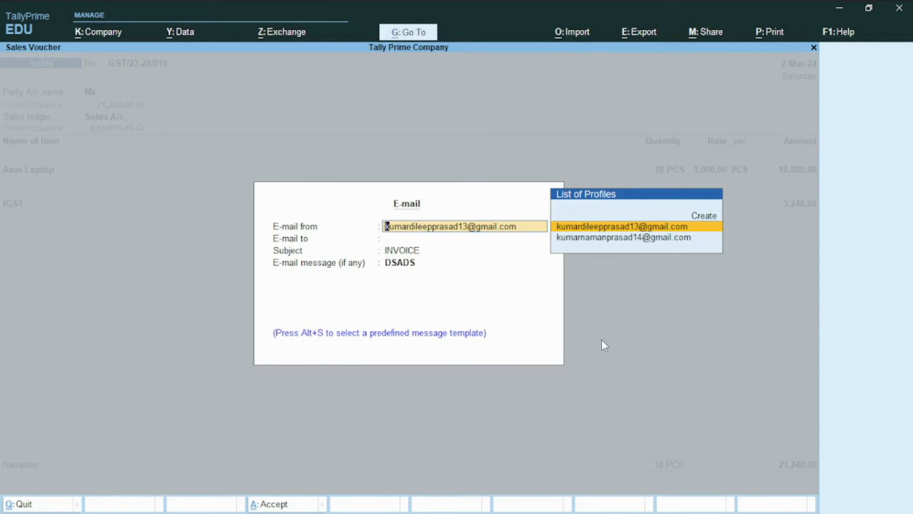
{"action": "key", "text": "Return"}
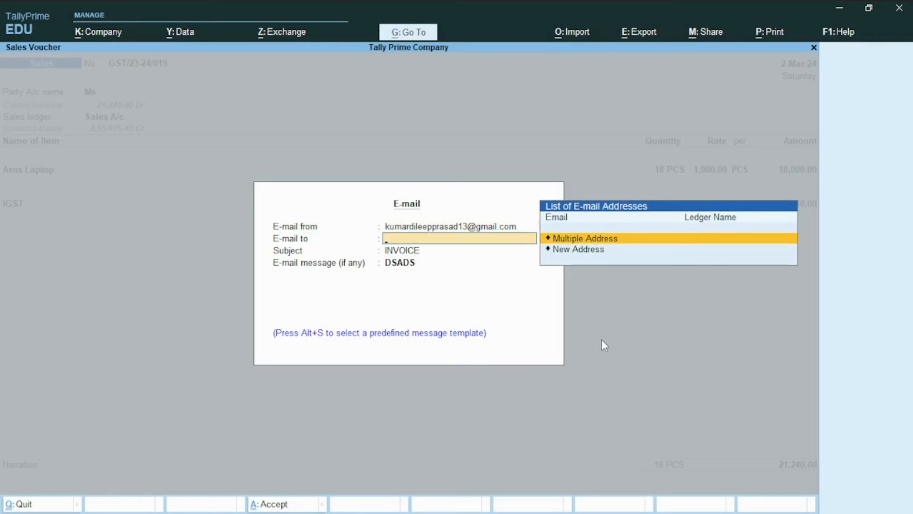
{"action": "key", "text": "Down"}
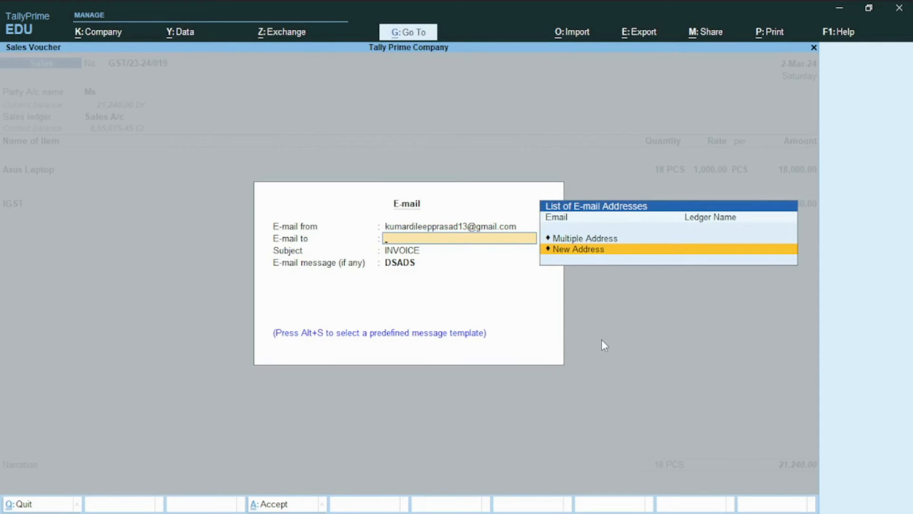
{"action": "key", "text": "Return"}
{"action": "key", "text": "ctrl+alt+v"}
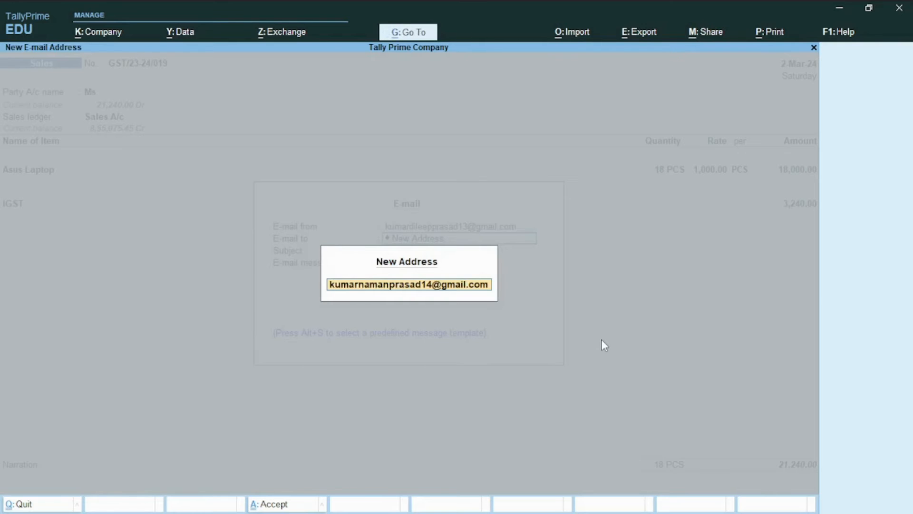
{"action": "key", "text": "Return"}
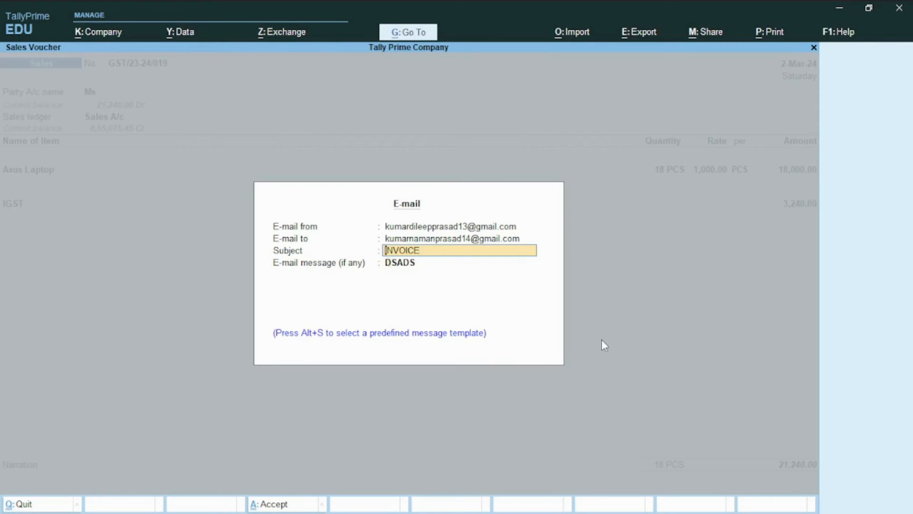
Step: Keep the subject INVOICE, enter SDSDSD as the e-mail message and accept the voucher's e-mail details
{"action": "key", "text": "Return"}
{"action": "type", "text": "SDSDSD"}
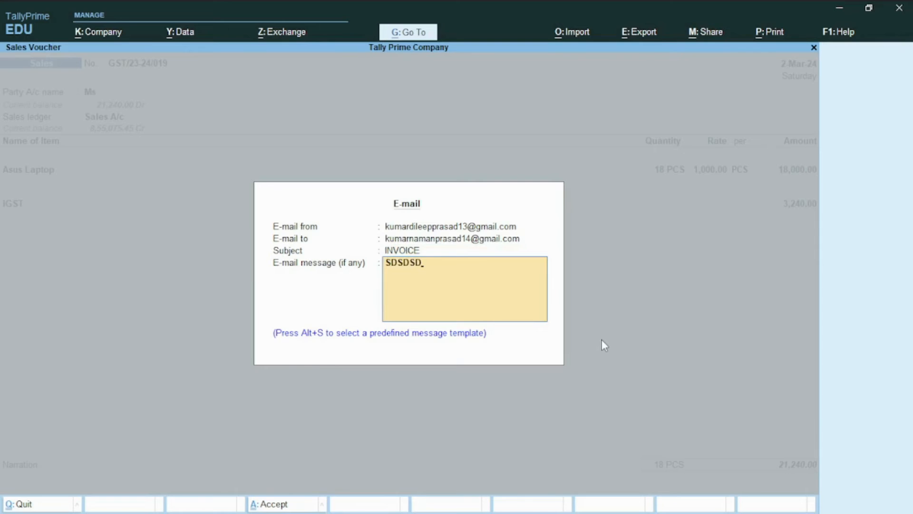
{"action": "key", "text": "Return"}
{"action": "key", "text": "Return"}
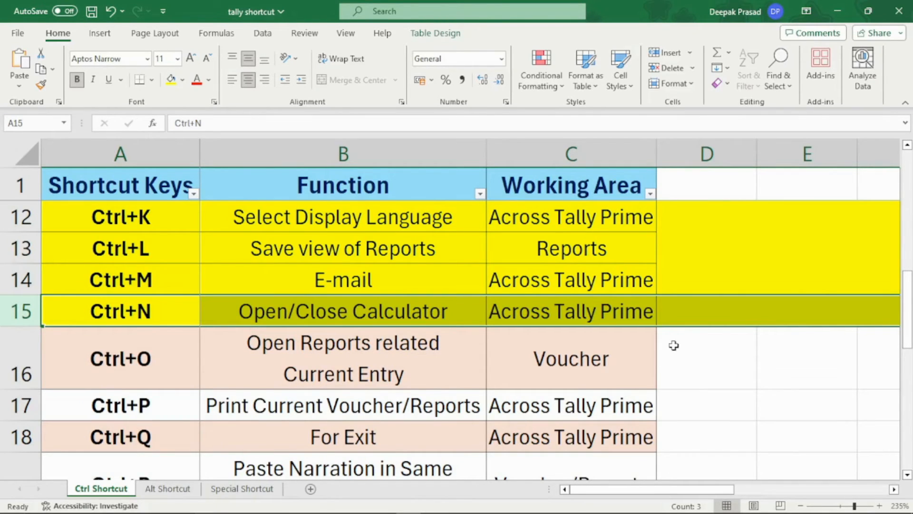
Step: Switch from the Excel list to TallyPrime, open the calculator over the Gateway, calculate 2+2 and close the calculator
{"action": "key", "text": "alt+Tab"}
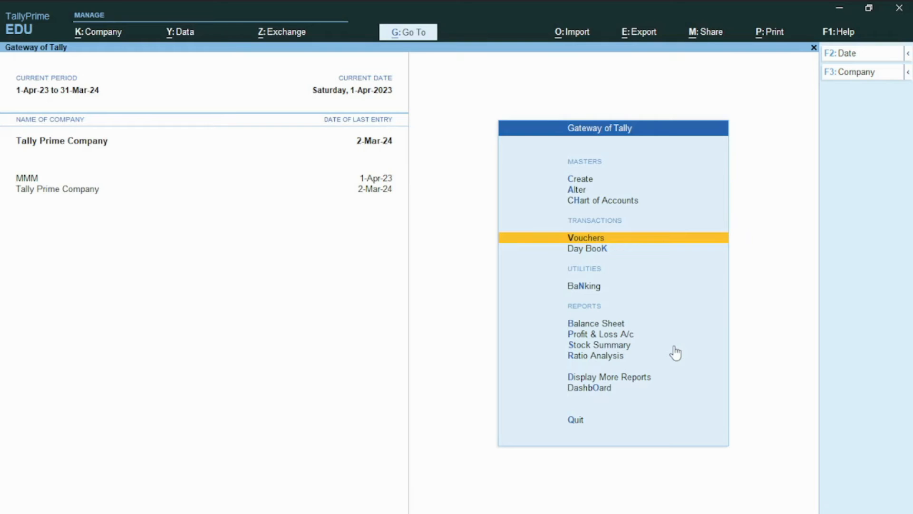
{"action": "key", "text": "Down"}
{"action": "key", "text": "Up"}
{"action": "key", "text": "Down"}
{"action": "key", "text": "Down"}
{"action": "key", "text": "Up"}
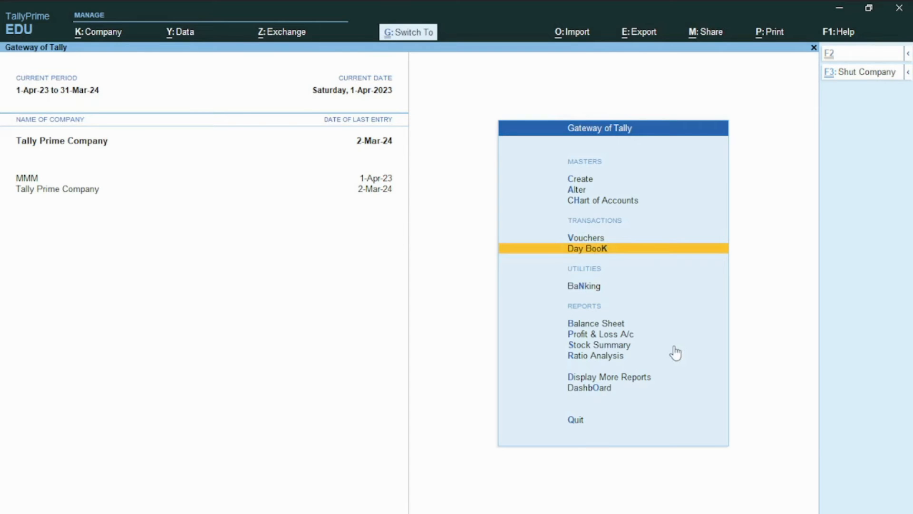
{"action": "key", "text": "ctrl+n"}
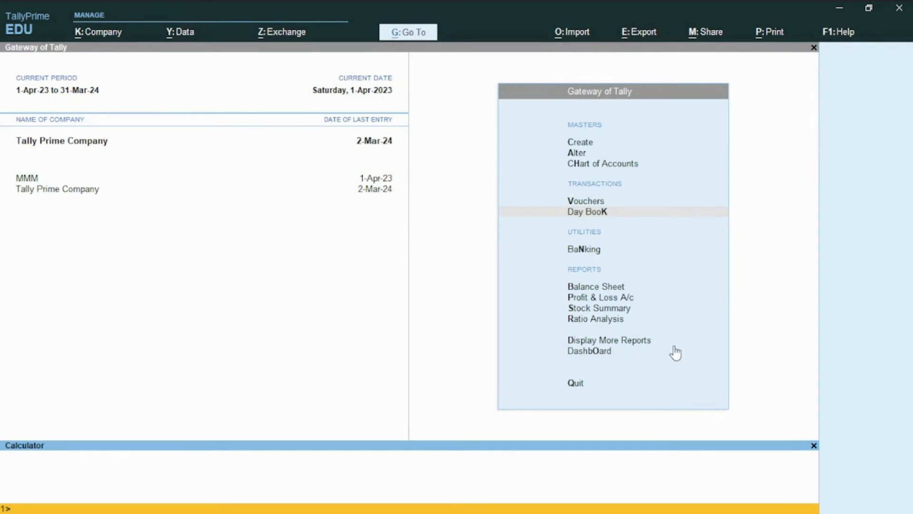
{"action": "type", "text": "2+2"}
{"action": "key", "text": "Return"}
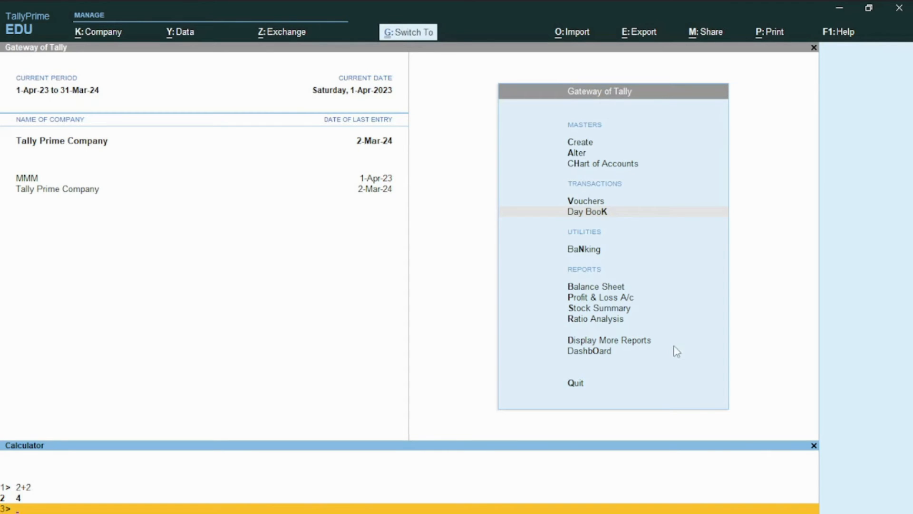
{"action": "key", "text": "Escape"}
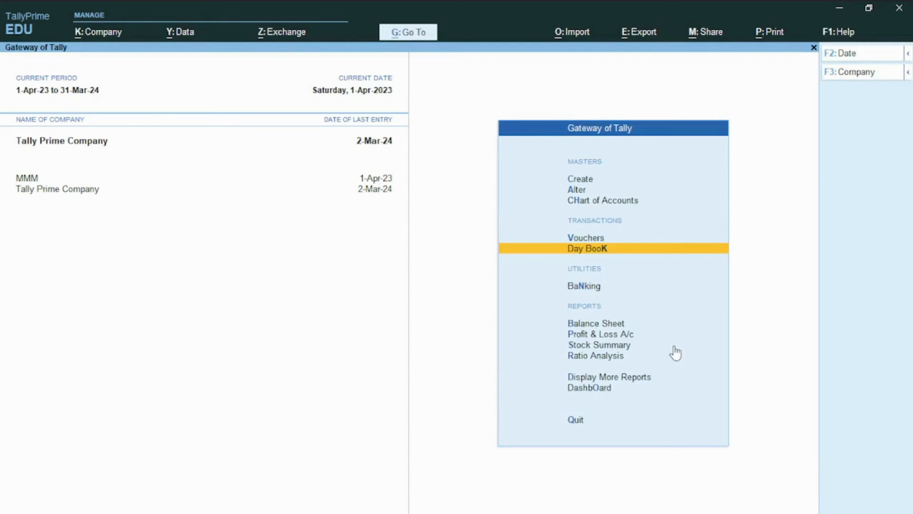
Step: Start a sales voucher for the first listed party ledger, accept its details and Sales A/c, and choose Asus Laptop as the item
{"action": "key", "text": "alt+Tab"}
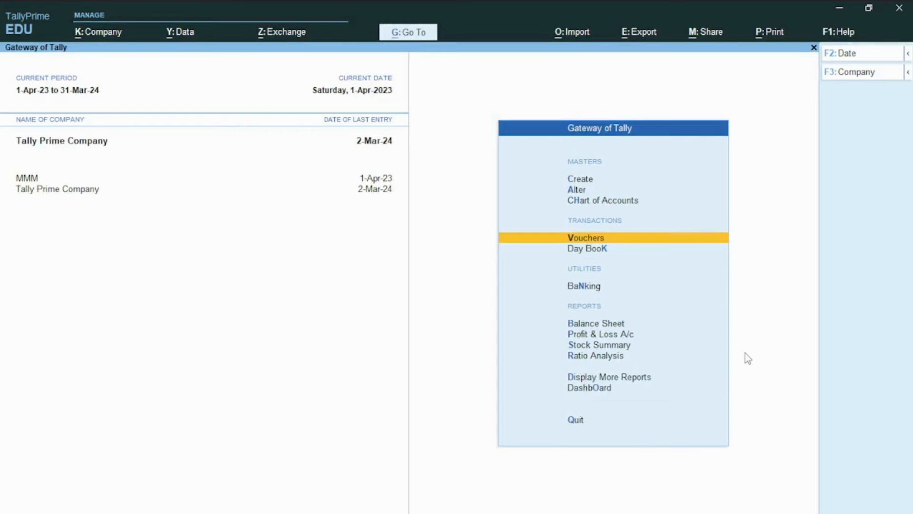
{"action": "key", "text": "Down"}
{"action": "key", "text": "Up"}
{"action": "key", "text": "Return"}
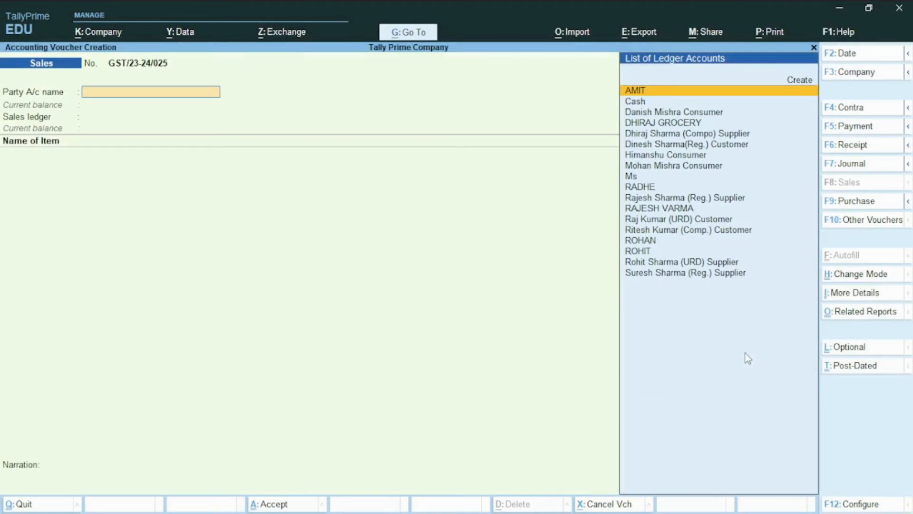
{"action": "key", "text": "Return"}
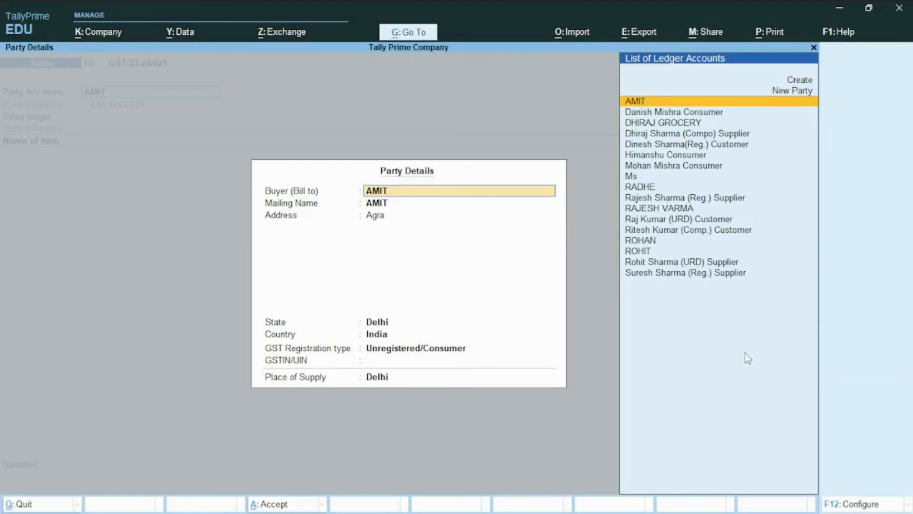
{"action": "key", "text": "ctrl+a"}
{"action": "key", "text": "Return"}
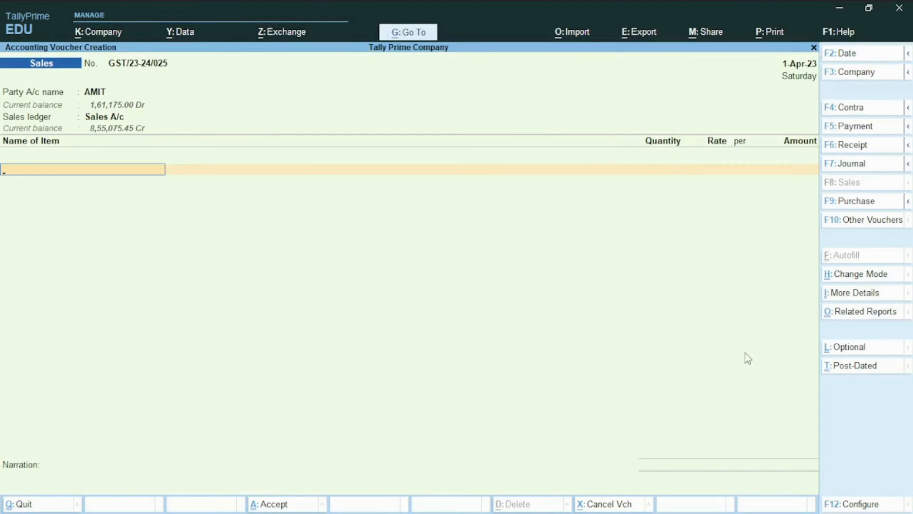
{"action": "type", "text": "asu"}
{"action": "key", "text": "Return"}
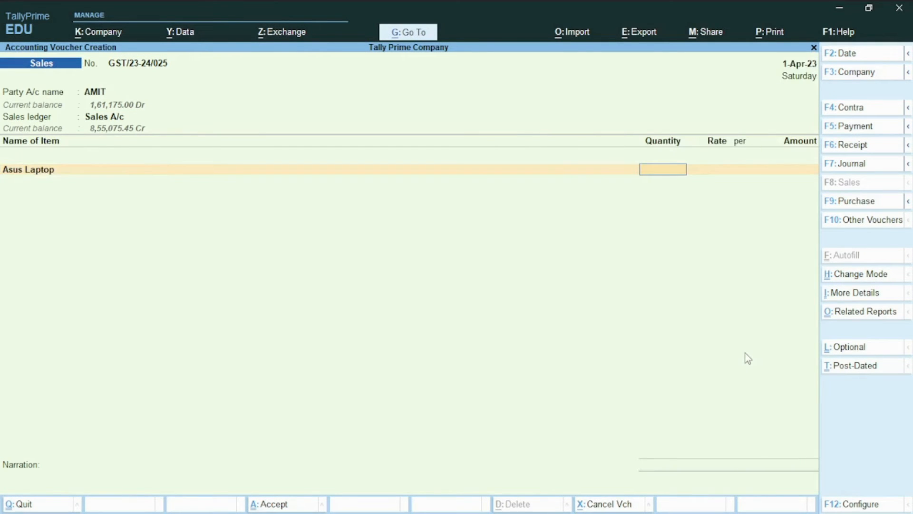
Step: Return to the item name, view the Stock Query related report for Asus Laptop and close it
{"action": "key", "text": "BackSpace"}
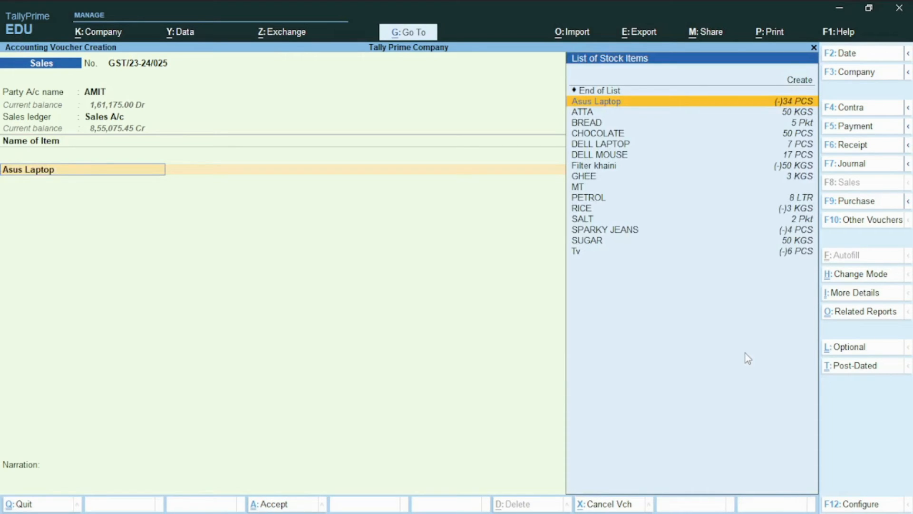
{"action": "key", "text": "ctrl+o"}
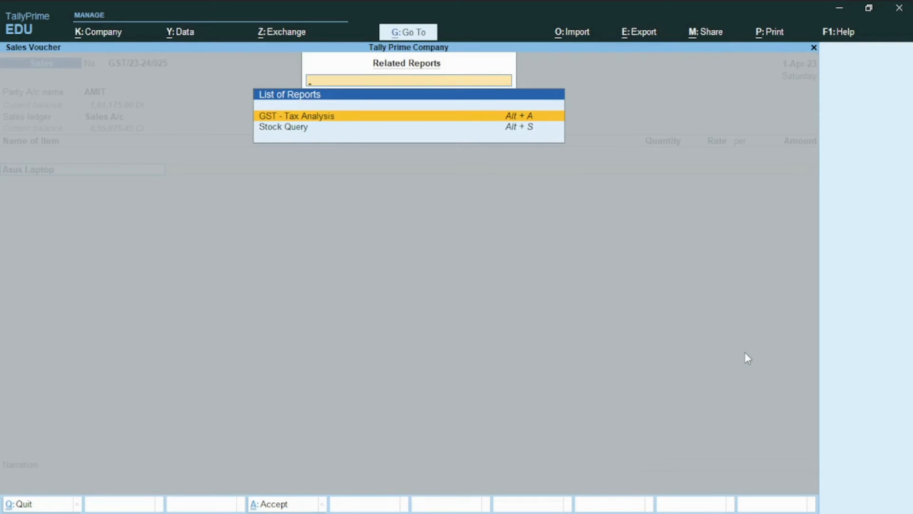
{"action": "key", "text": "Down"}
{"action": "key", "text": "Up"}
{"action": "key", "text": "Down"}
{"action": "key", "text": "Up"}
{"action": "key", "text": "Down"}
{"action": "key", "text": "Return"}
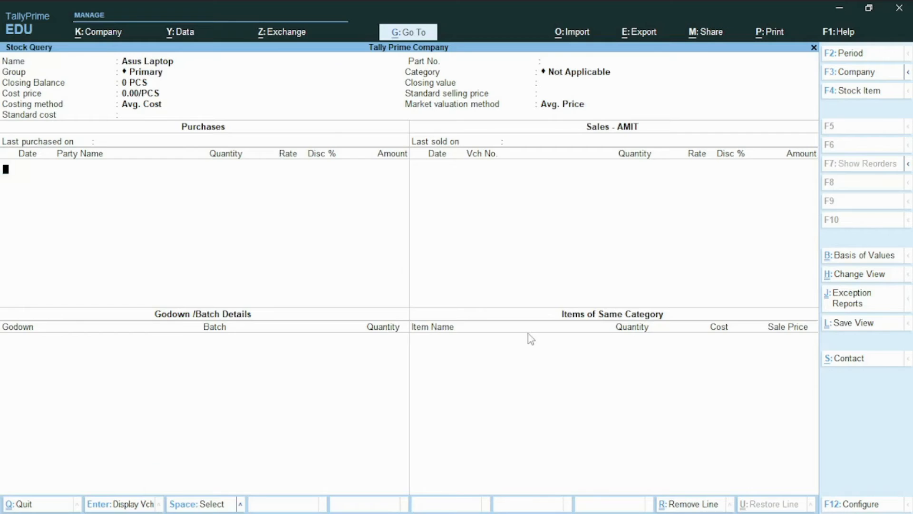
{"action": "key", "text": "Escape"}
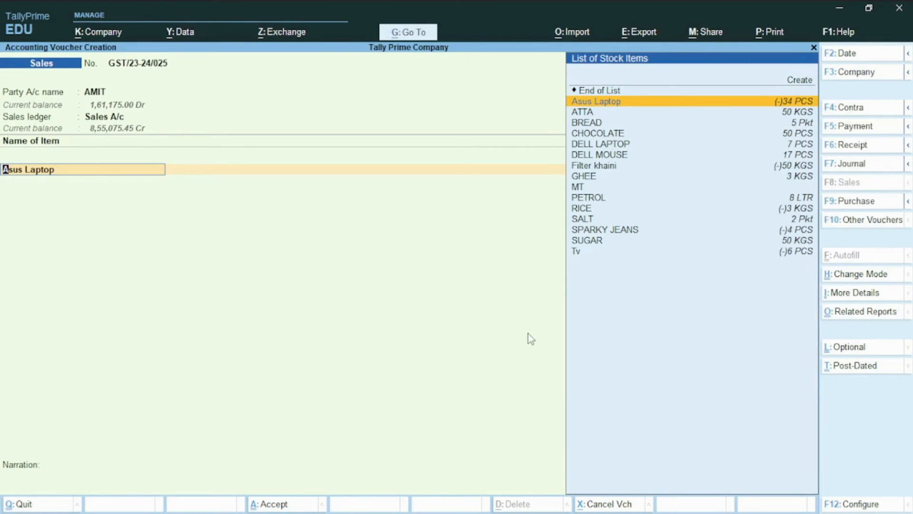
Step: Enter a quantity of 1 PCS at a rate of 10,000 for the Asus Laptop line
{"action": "key", "text": "Return"}
{"action": "type", "text": "1"}
{"action": "key", "text": "Return"}
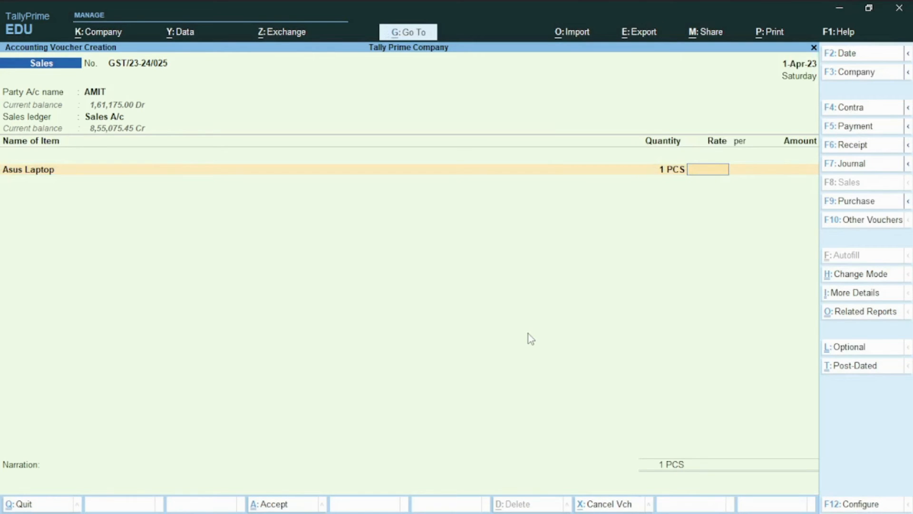
{"action": "type", "text": "10000"}
{"action": "key", "text": "Return"}
{"action": "key", "text": "Return"}
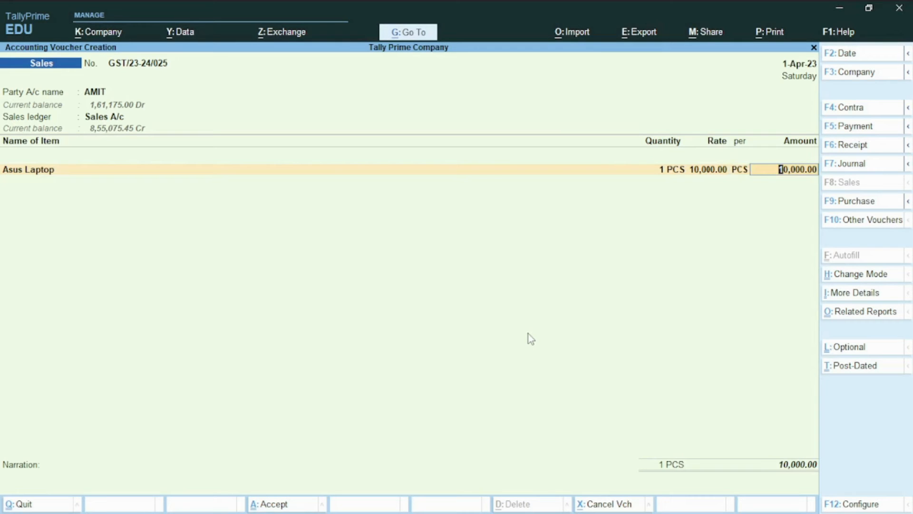
Step: Open the voucher's GST - Tax Analysis related report and expand it to the detailed tax breakdown
{"action": "key", "text": "ctrl+o"}
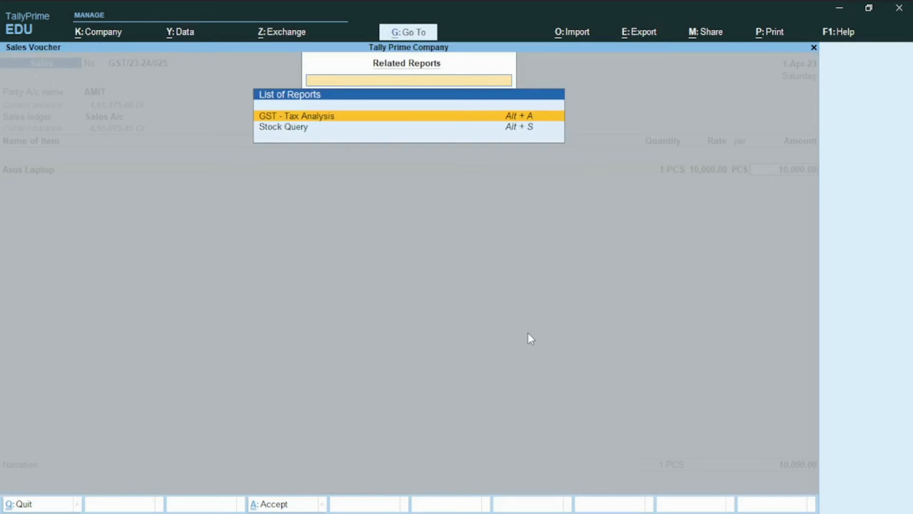
{"action": "key", "text": "Return"}
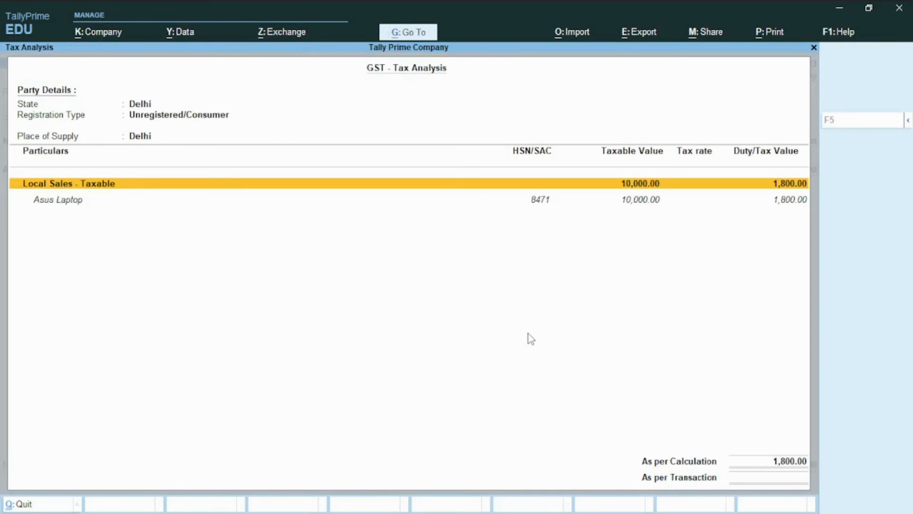
{"action": "key", "text": "F5"}
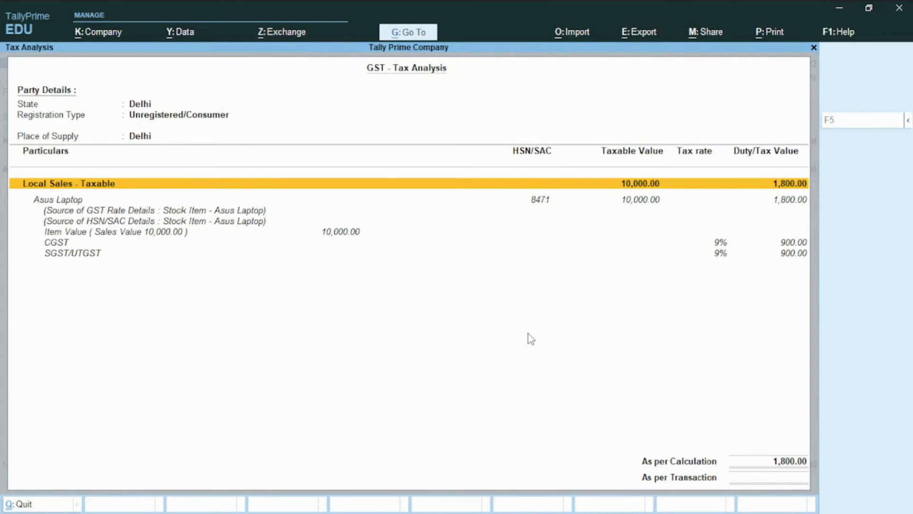
Step: Examine the Asus Laptop lines of the tax analysis for rate sources, item value, CGST and SGST/UTGST
{"action": "key", "text": "Down"}
{"action": "key", "text": "Down"}
{"action": "key", "text": "Down"}
{"action": "key", "text": "Up"}
{"action": "key", "text": "Down"}
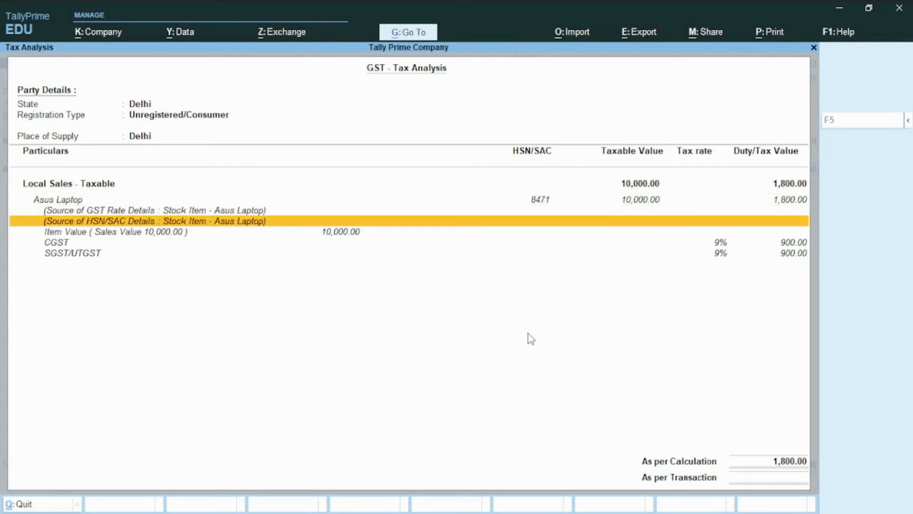
{"action": "key", "text": "Down"}
{"action": "key", "text": "Down"}
{"action": "key", "text": "Up"}
{"action": "key", "text": "Down"}
{"action": "key", "text": "Up"}
{"action": "key", "text": "Down"}
{"action": "key", "text": "Up"}
{"action": "key", "text": "Down"}
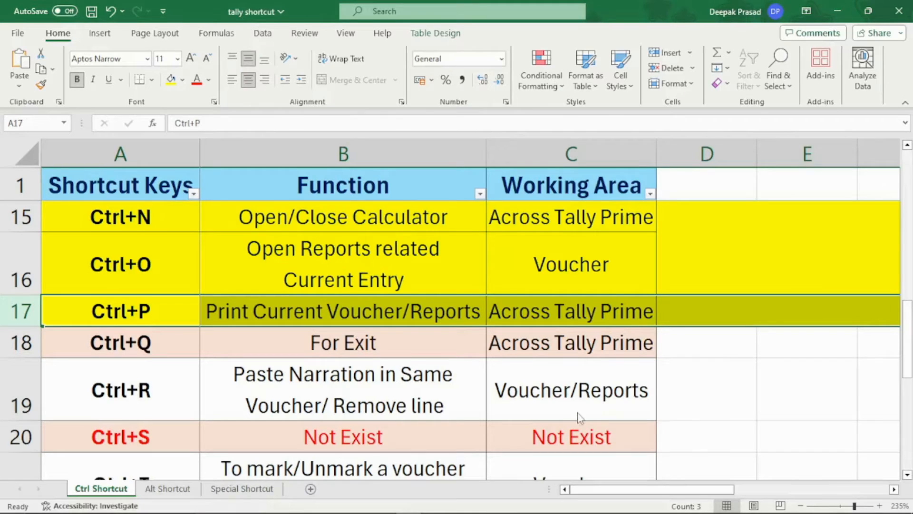
Step: Switch from the Excel list to TallyPrime and open sales voucher GST/23-24/007 from the Day Book for alteration
{"action": "key", "text": "alt+Tab"}
{"action": "key", "text": "Down"}
{"action": "key", "text": "Up"}
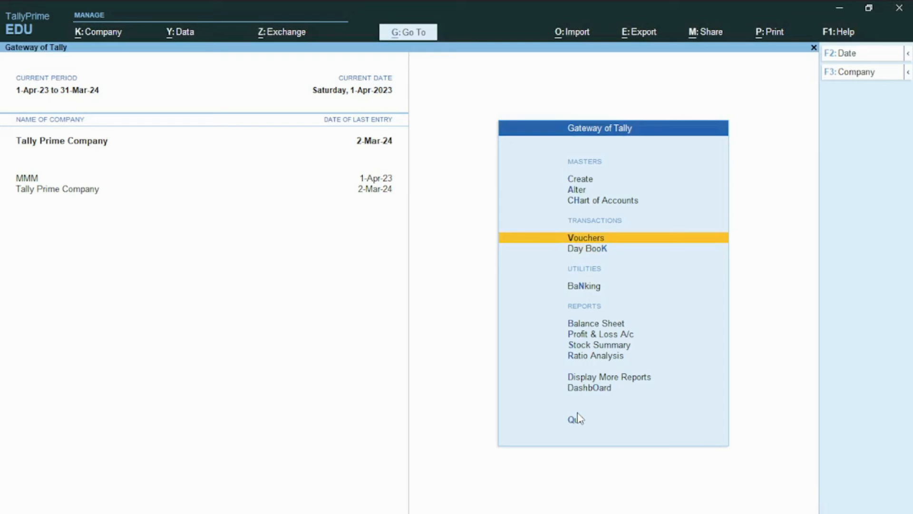
{"action": "key", "text": "Down"}
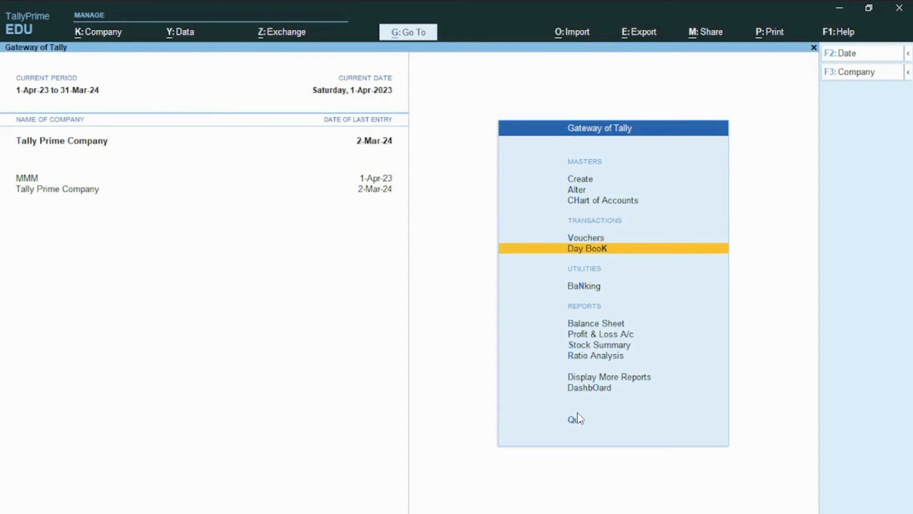
{"action": "key", "text": "Return"}
{"action": "key", "text": "Down"}
{"action": "key", "text": "Down"}
{"action": "key", "text": "Down"}
{"action": "key", "text": "Down"}
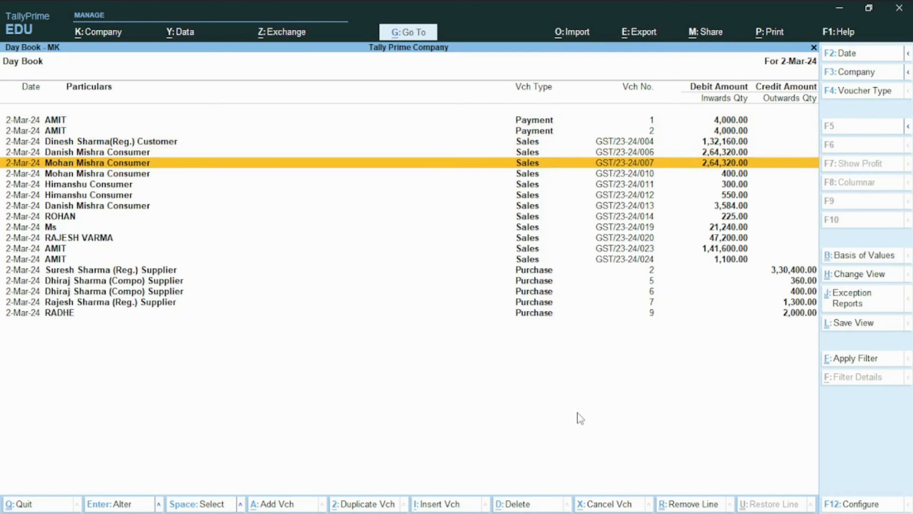
{"action": "key", "text": "Return"}
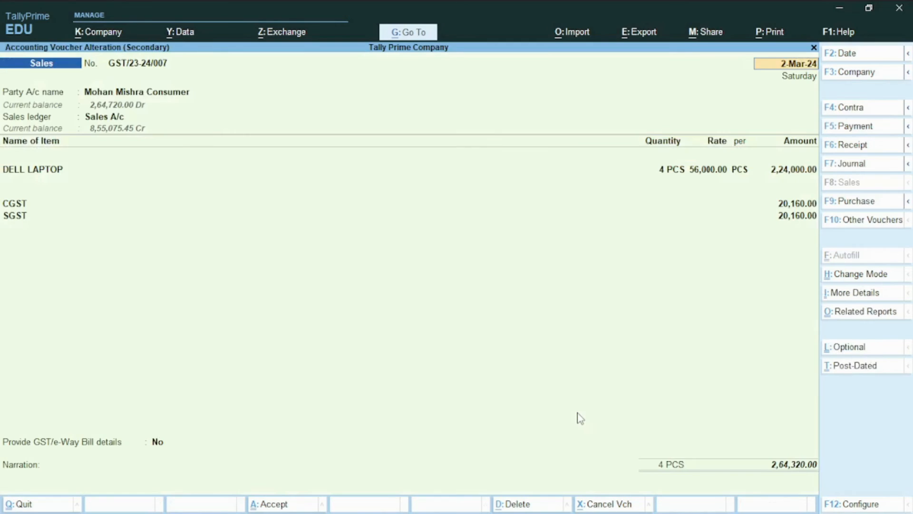
Step: Preview the sales voucher's Tax Invoice printout, zoom in to read it, close the preview and quit the voucher
{"action": "key", "text": "ctrl"}
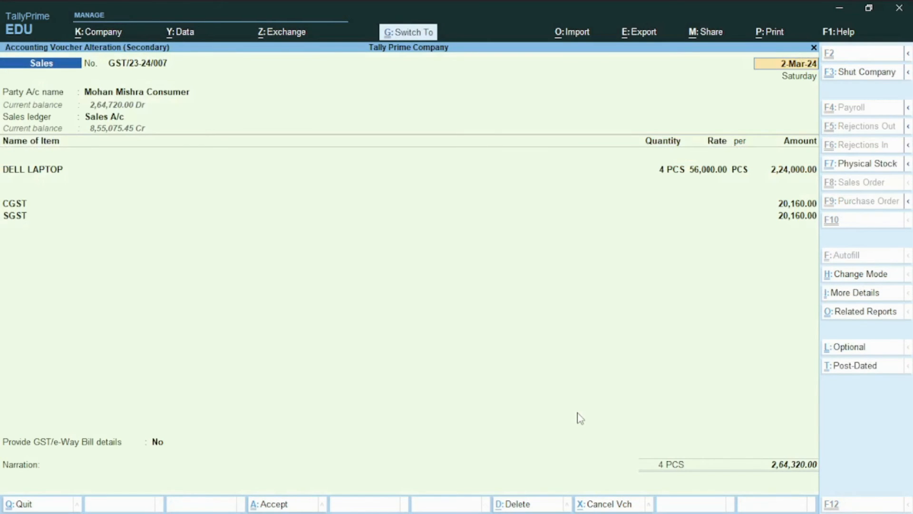
{"action": "key", "text": "ctrl+p"}
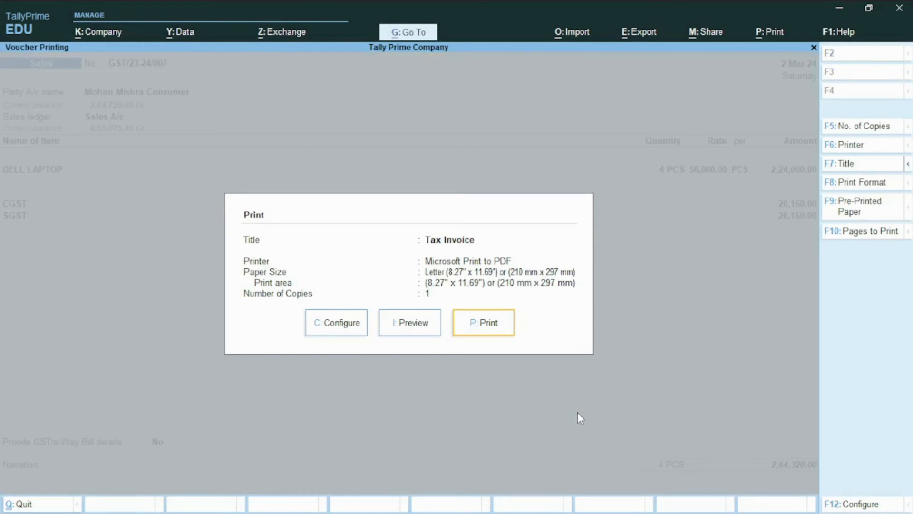
{"action": "key", "text": "i"}
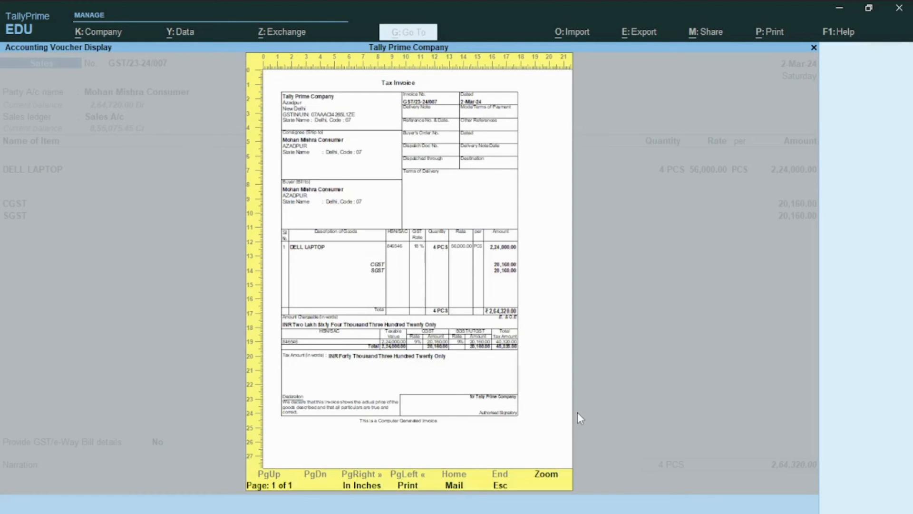
{"action": "left_click", "coordinate": [546, 473]}
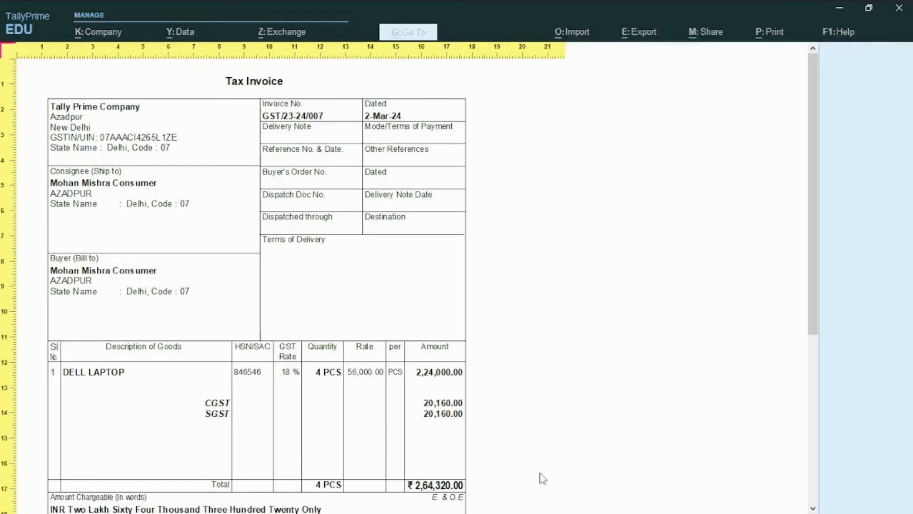
{"action": "scroll", "coordinate": [397, 378], "scroll_direction": "down", "scroll_amount": 2}
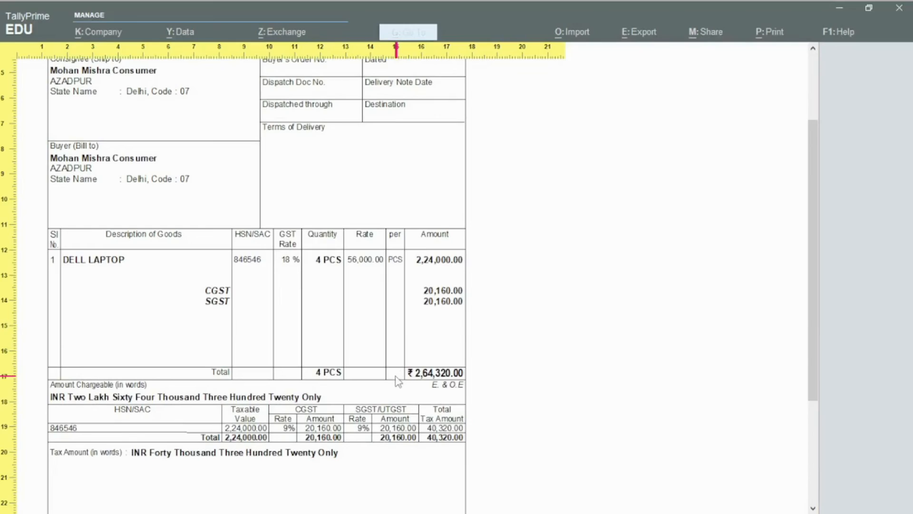
{"action": "left_click", "coordinate": [398, 381]}
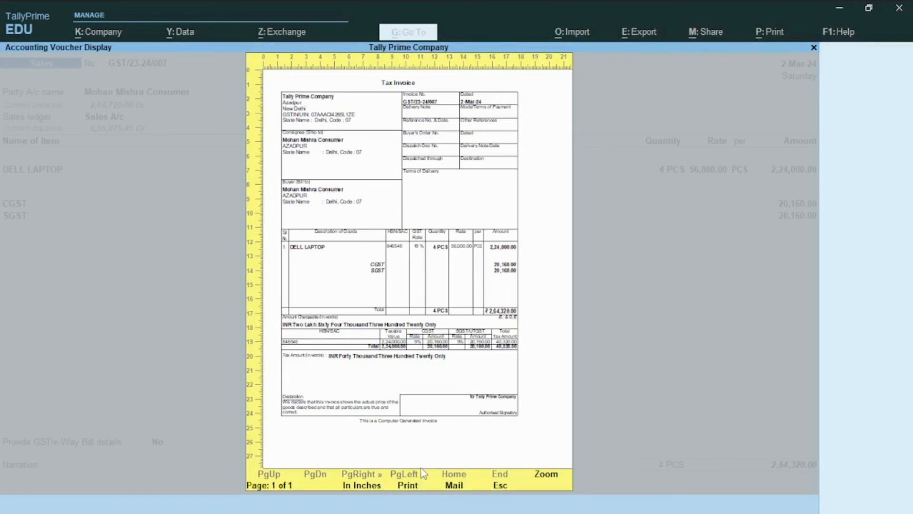
{"action": "key", "text": "Escape"}
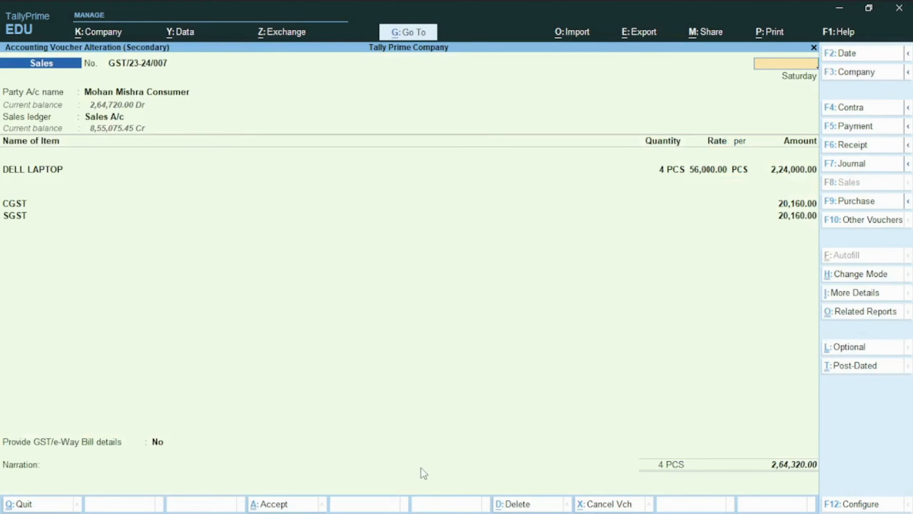
{"action": "key", "text": "ctrl+q"}
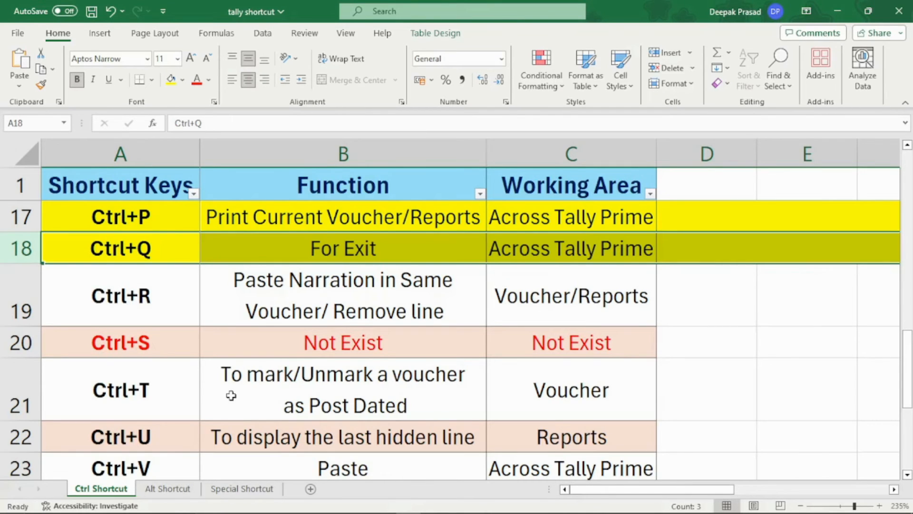
Step: Switch to TallyPrime, open the Day Book from Display More Reports and exit back to the Gateway of Tally
{"action": "key", "text": "alt+Tab"}
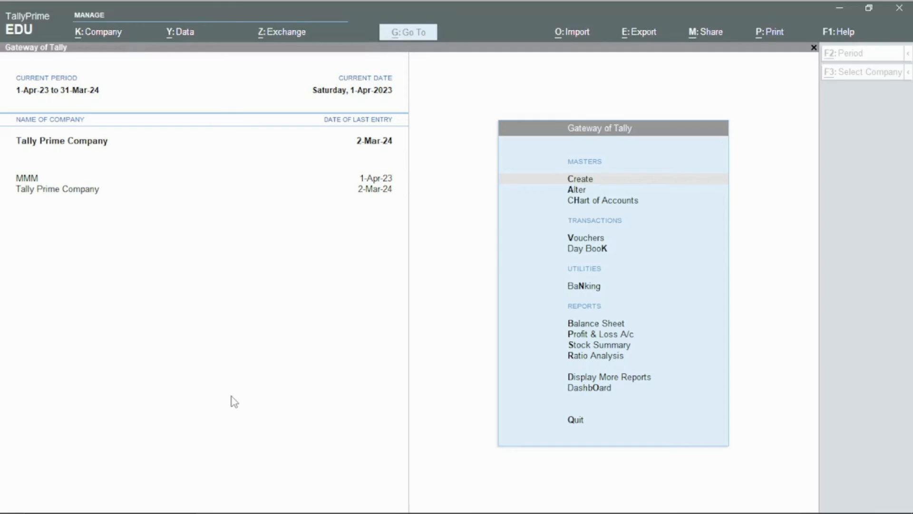
{"action": "key", "text": "d"}
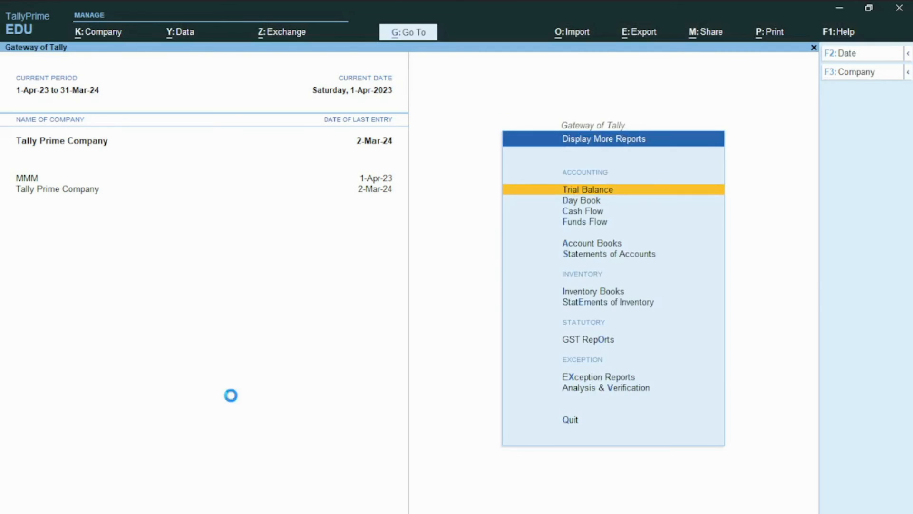
{"action": "key", "text": "d"}
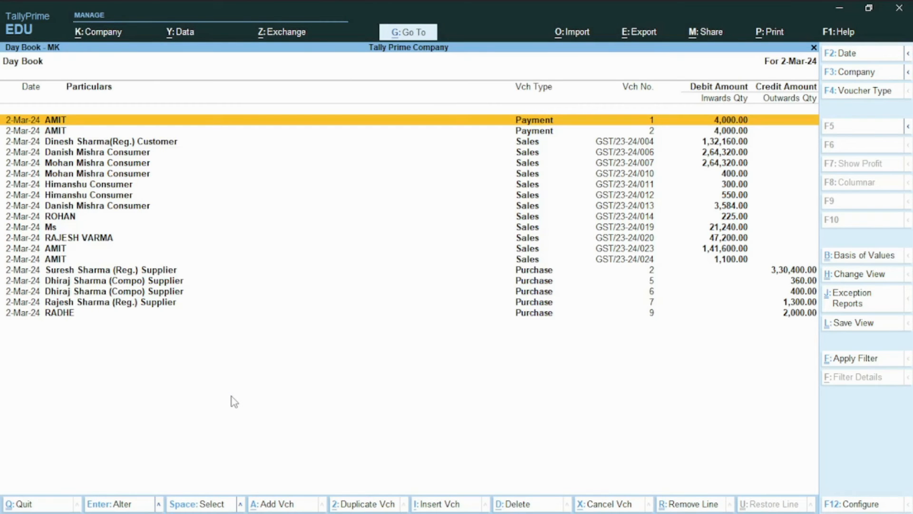
{"action": "key", "text": "Escape"}
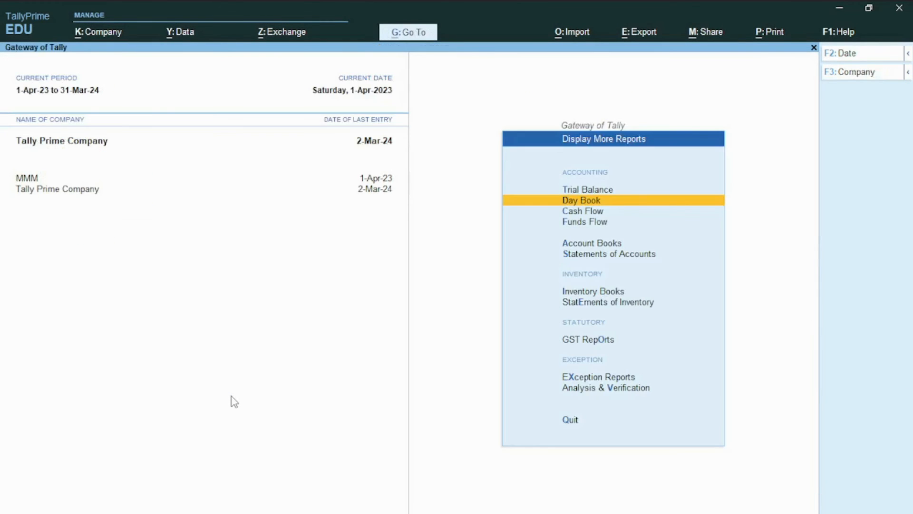
{"action": "key", "text": "ctrl"}
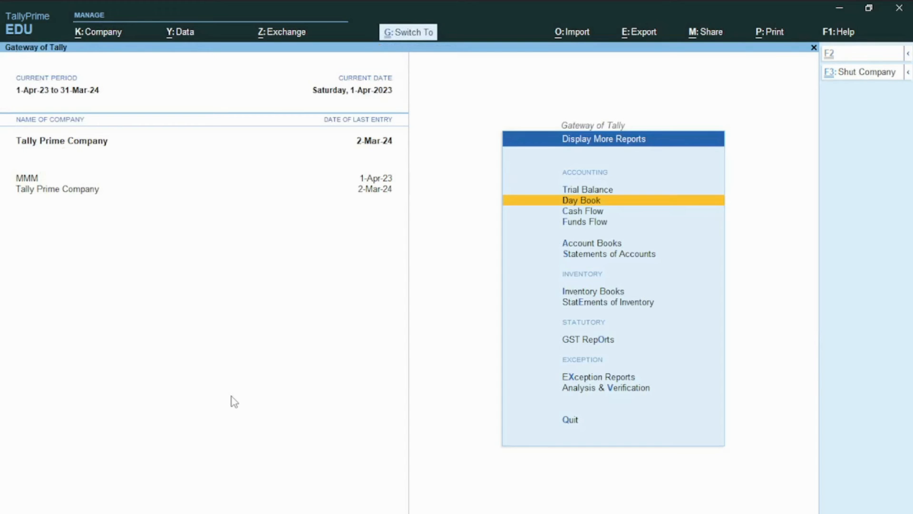
{"action": "key", "text": "Escape"}
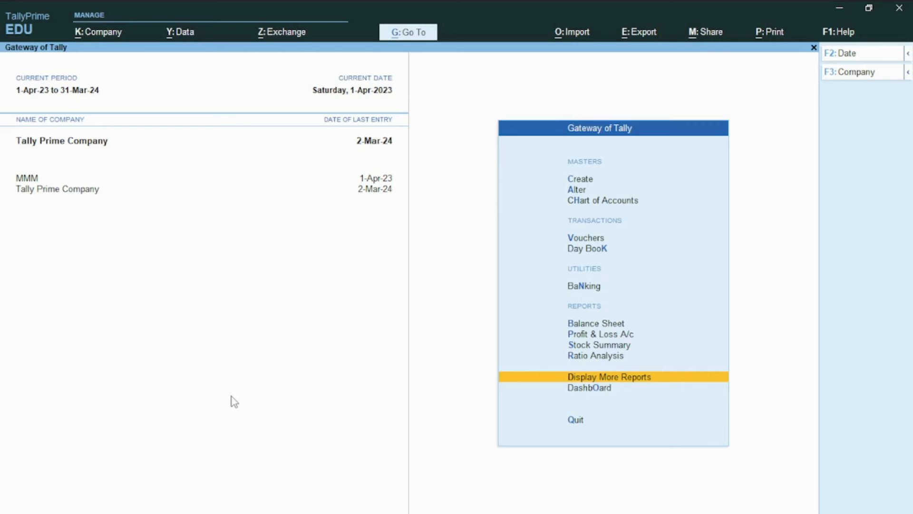
Step: Check the Ctrl+R entry in the Excel list, return to TallyPrime and start a new payment voucher
{"action": "key", "text": "alt+Tab"}
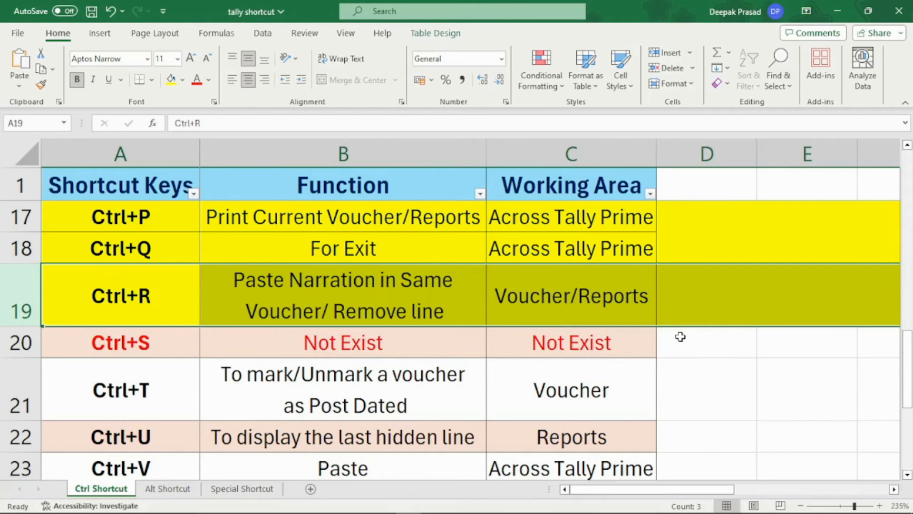
{"action": "key", "text": "alt+Tab"}
{"action": "key", "text": "Up"}
{"action": "key", "text": "Up"}
{"action": "key", "text": "Up"}
{"action": "key", "text": "Up"}
{"action": "key", "text": "Up"}
{"action": "key", "text": "Up"}
{"action": "key", "text": "Up"}
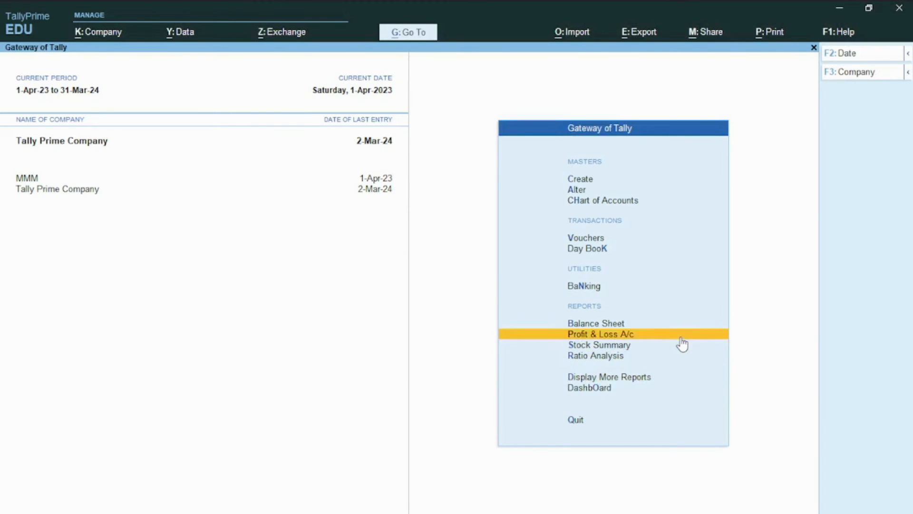
{"action": "key", "text": "Down"}
{"action": "key", "text": "Up"}
{"action": "key", "text": "Down"}
{"action": "key", "text": "Up"}
{"action": "key", "text": "Down"}
{"action": "key", "text": "Up"}
{"action": "key", "text": "Return"}
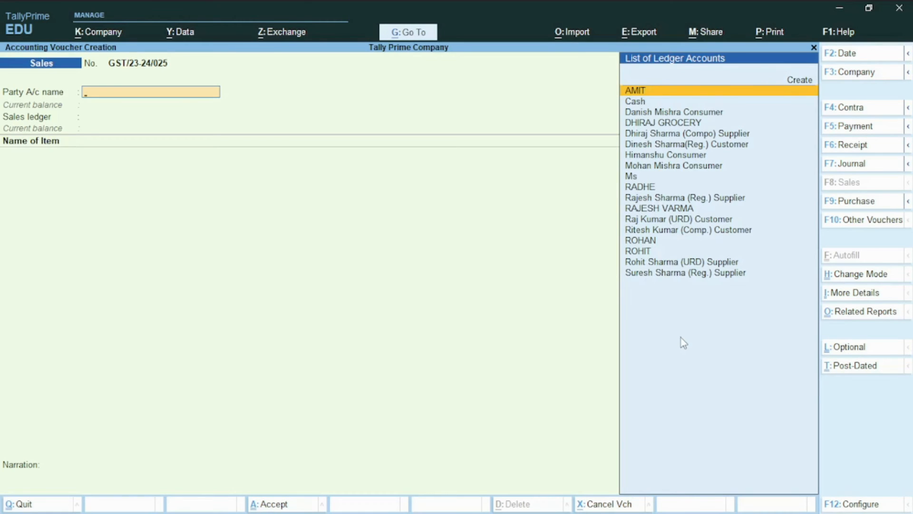
{"action": "key", "text": "F5"}
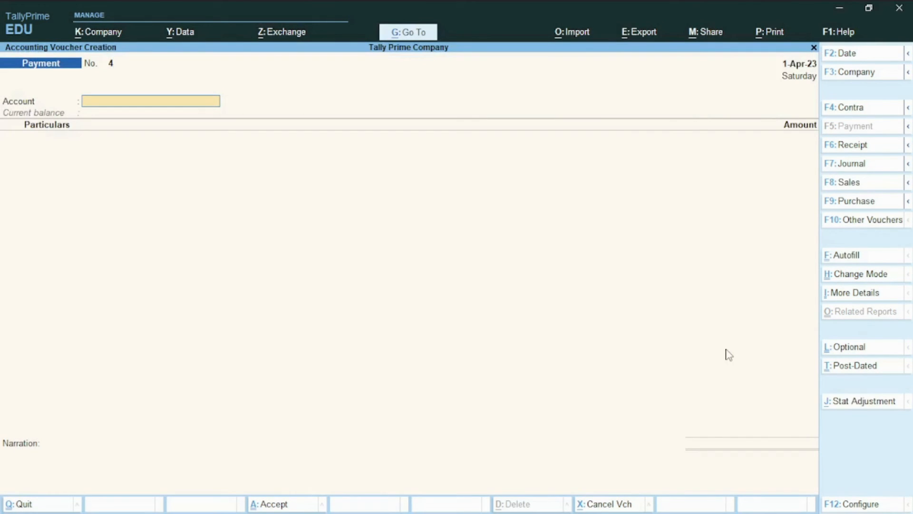
Step: Set Cash as the payment account and enter 5,000 against the customer's ledger
{"action": "type", "text": "CA"}
{"action": "key", "text": "Return"}
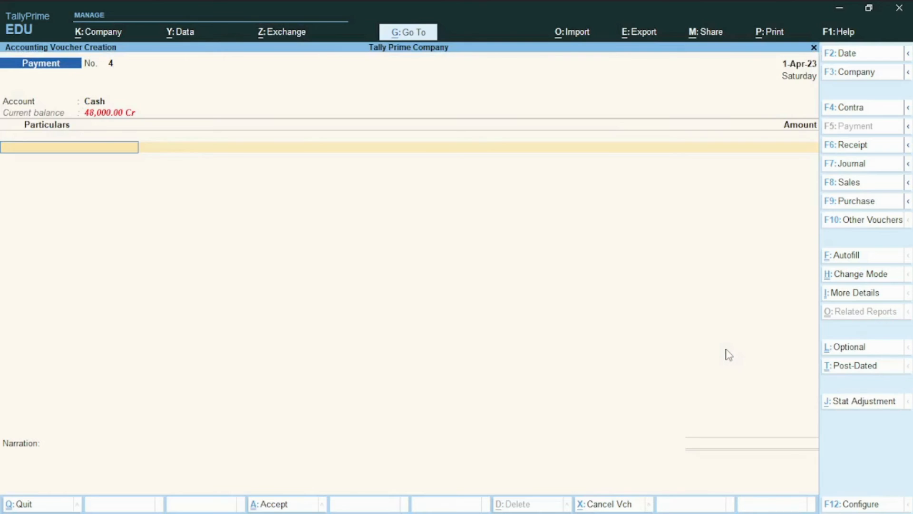
{"action": "type", "text": "AMI"}
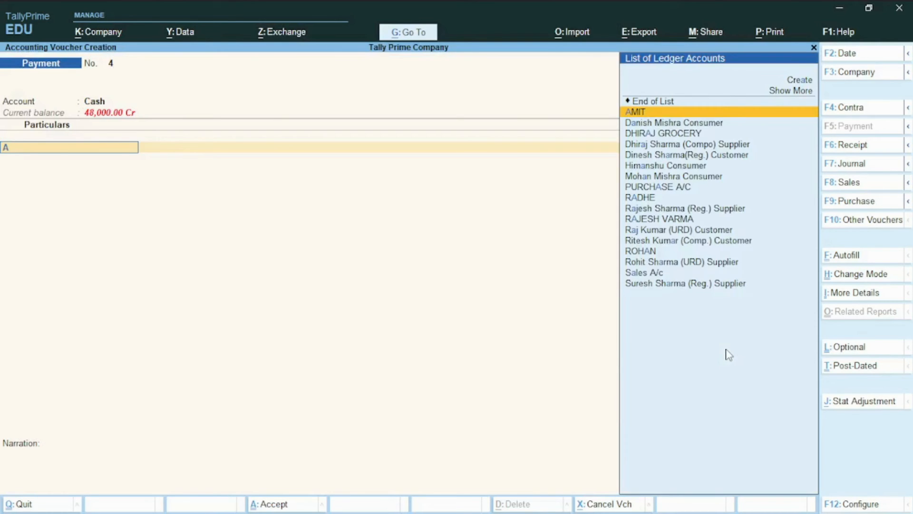
{"action": "key", "text": "Return"}
{"action": "type", "text": "5,00"}
{"action": "type", "text": "0"}
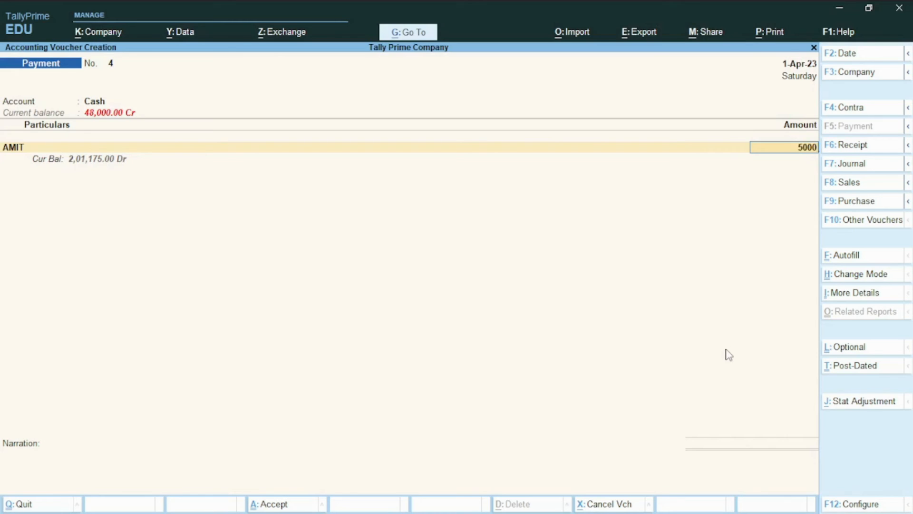
{"action": "key", "text": "Return"}
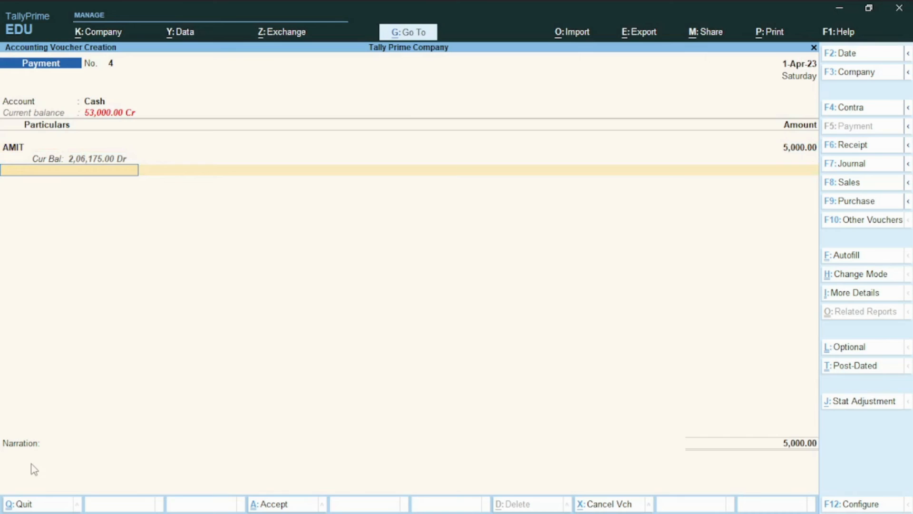
Step: Add the narration "CASH PAID" to the payment voucher and accept it
{"action": "key", "text": "Return"}
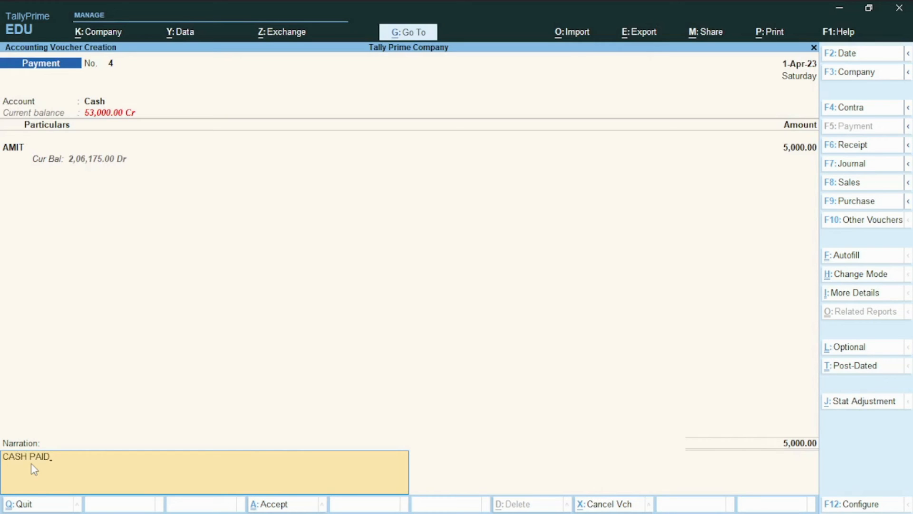
{"action": "key", "text": "Return"}
{"action": "left_click", "coordinate": [33, 469]}
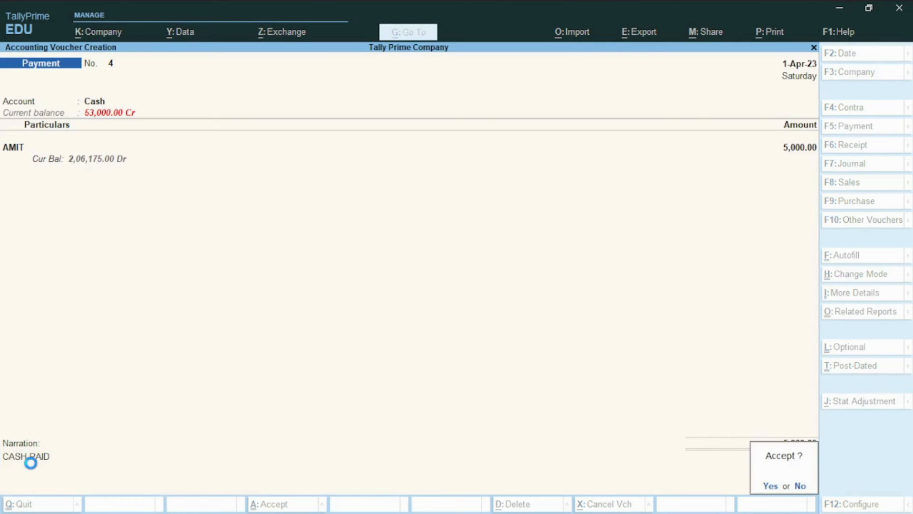
{"action": "key", "text": "Return"}
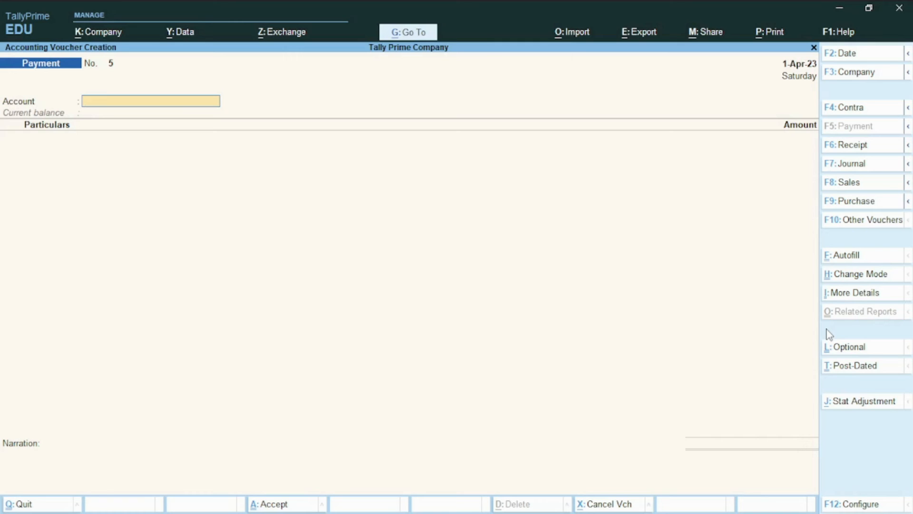
Step: Enter a second payment from Cash of 4,000 to the registered supplier's ledger beginning with "SU"
{"action": "type", "text": "Cas"}
{"action": "key", "text": "Return"}
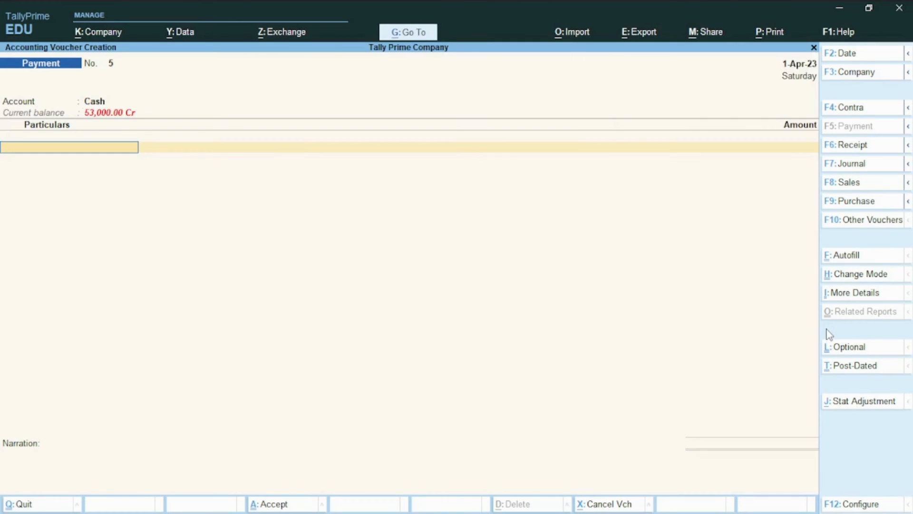
{"action": "type", "text": "SU"}
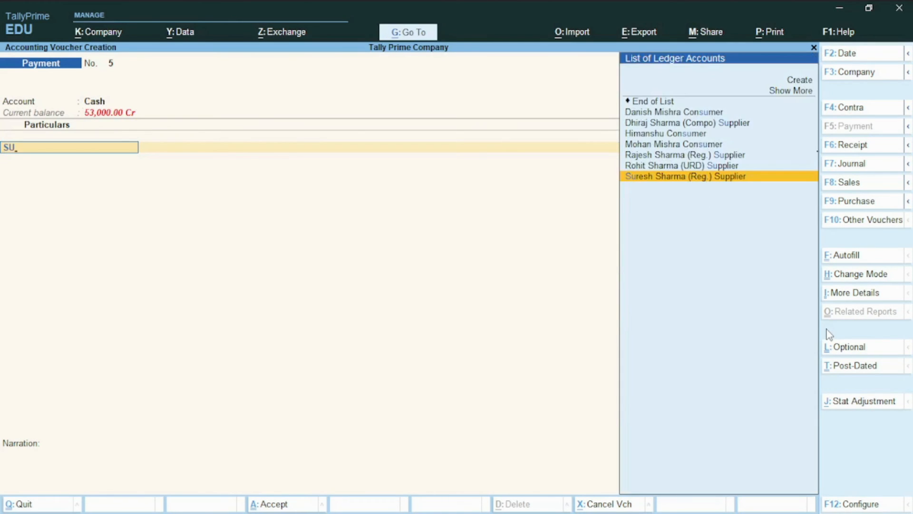
{"action": "key", "text": "Return"}
{"action": "type", "text": "4000"}
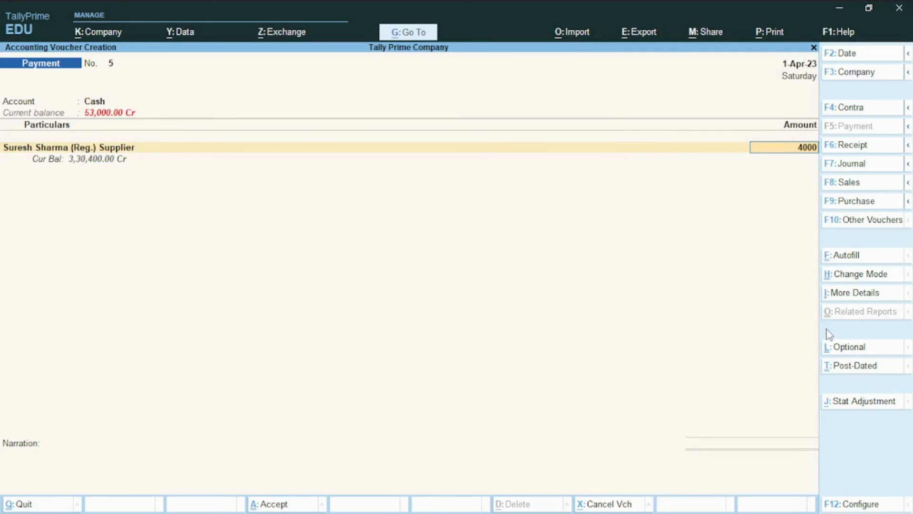
{"action": "key", "text": "Return"}
{"action": "key", "text": "Return"}
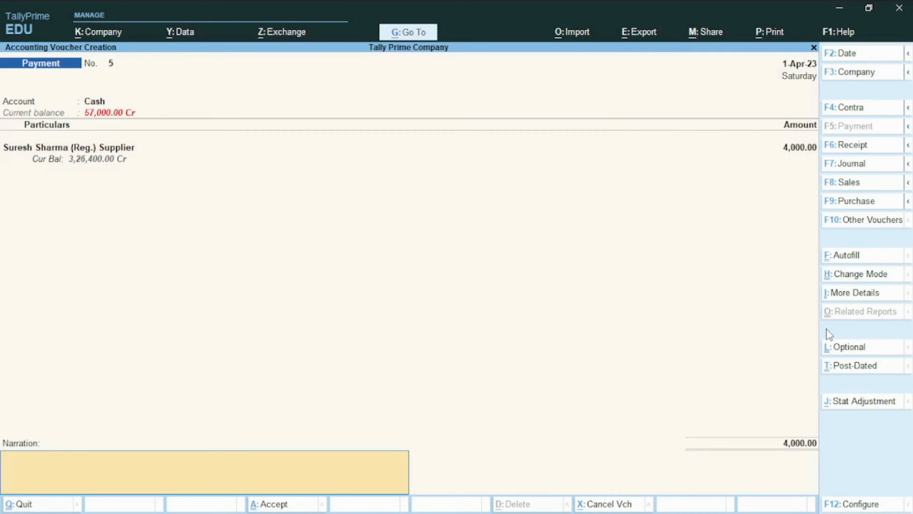
Step: Fill in the previous voucher's narration "CASH PAID", accept the payment voucher and leave voucher creation
{"action": "key", "text": "ctrl"}
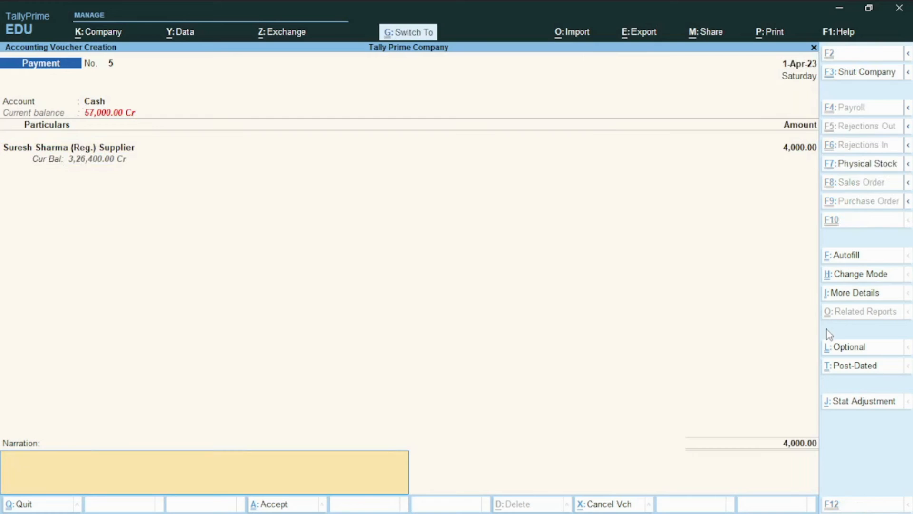
{"action": "type", "text": "CASH PAID"}
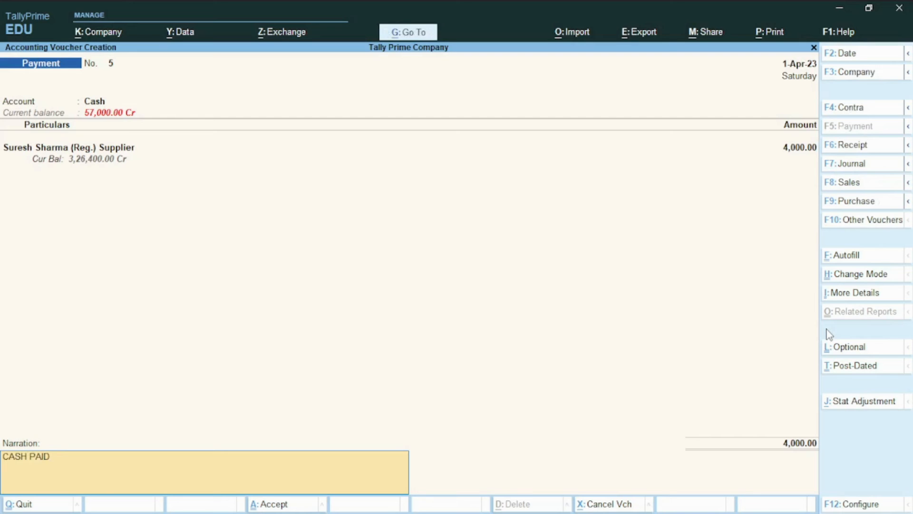
{"action": "key", "text": "Return"}
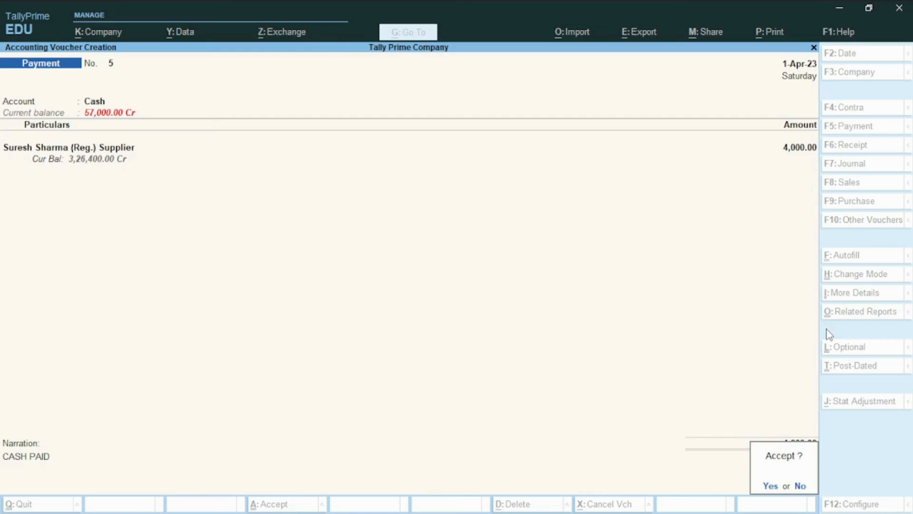
{"action": "key", "text": "y"}
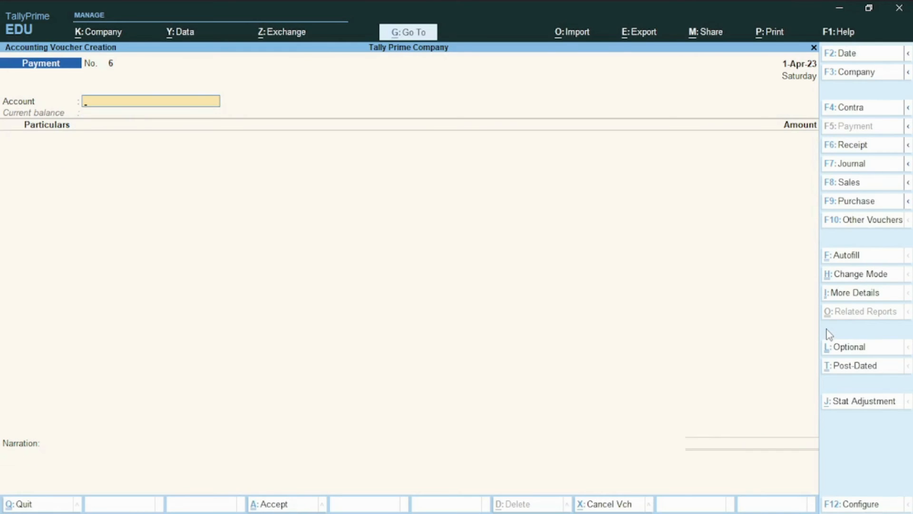
{"action": "key", "text": "Escape"}
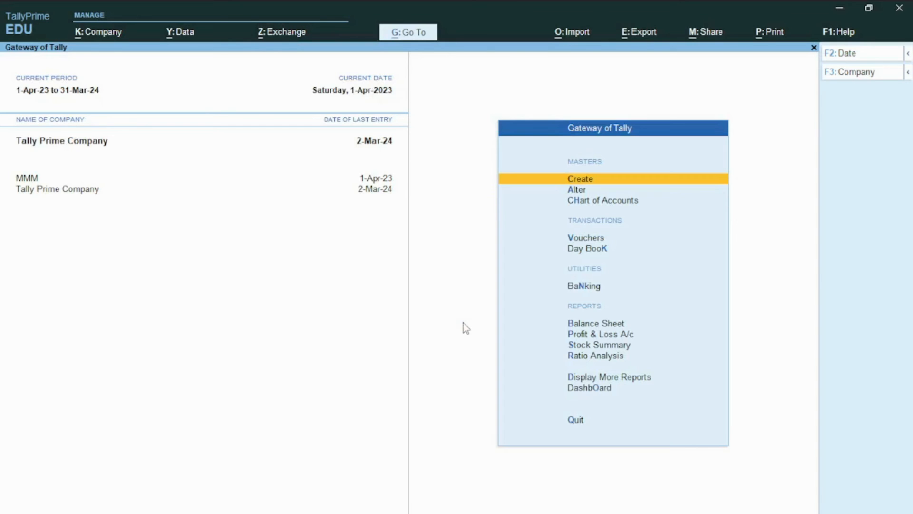
Step: Open the Day Book and select its last entry, purchase voucher 9
{"action": "key", "text": "Down"}
{"action": "key", "text": "Down"}
{"action": "key", "text": "Down"}
{"action": "key", "text": "Down"}
{"action": "key", "text": "Down"}
{"action": "key", "text": "Down"}
{"action": "key", "text": "Down"}
{"action": "key", "text": "Up"}
{"action": "key", "text": "Up"}
{"action": "key", "text": "Up"}
{"action": "key", "text": "Up"}
{"action": "key", "text": "Down"}
{"action": "key", "text": "Return"}
{"action": "key", "text": "Down"}
{"action": "key", "text": "Down"}
{"action": "key", "text": "Down"}
{"action": "key", "text": "Down"}
{"action": "key", "text": "Down"}
{"action": "key", "text": "Down"}
{"action": "key", "text": "Down"}
{"action": "key", "text": "Down"}
{"action": "key", "text": "Down"}
{"action": "key", "text": "Down"}
{"action": "key", "text": "Down"}
{"action": "key", "text": "Down"}
{"action": "key", "text": "Down"}
{"action": "key", "text": "Down"}
{"action": "key", "text": "Down"}
{"action": "key", "text": "Down"}
{"action": "key", "text": "Down"}
{"action": "key", "text": "Up"}
{"action": "key", "text": "Down"}
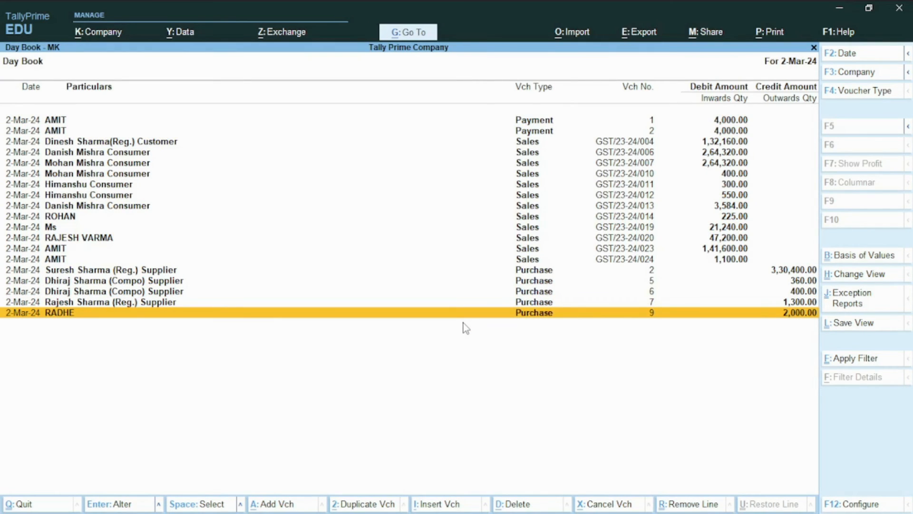
Step: Remove the Day Book lines one by one from purchase voucher 9 up through sales voucher GST/23-24/024
{"action": "key", "text": "ctrl"}
{"action": "key", "text": "Up"}
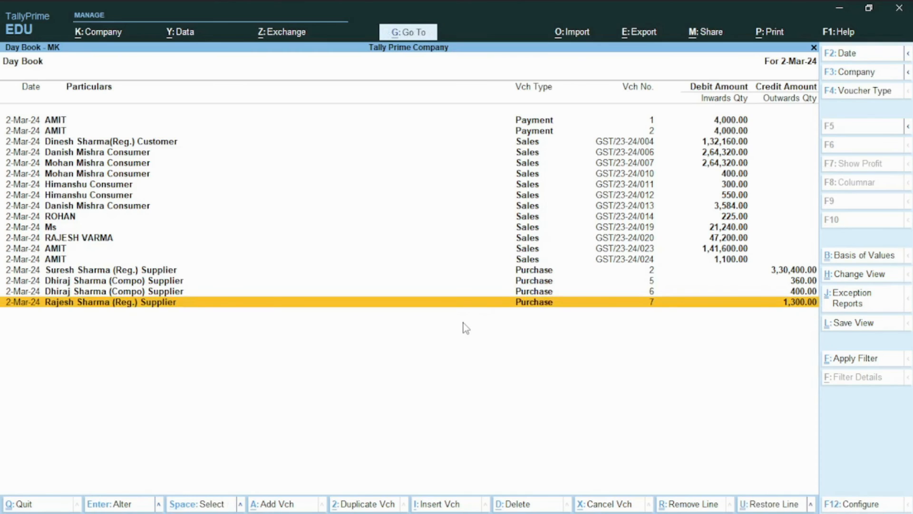
{"action": "key", "text": "ctrl"}
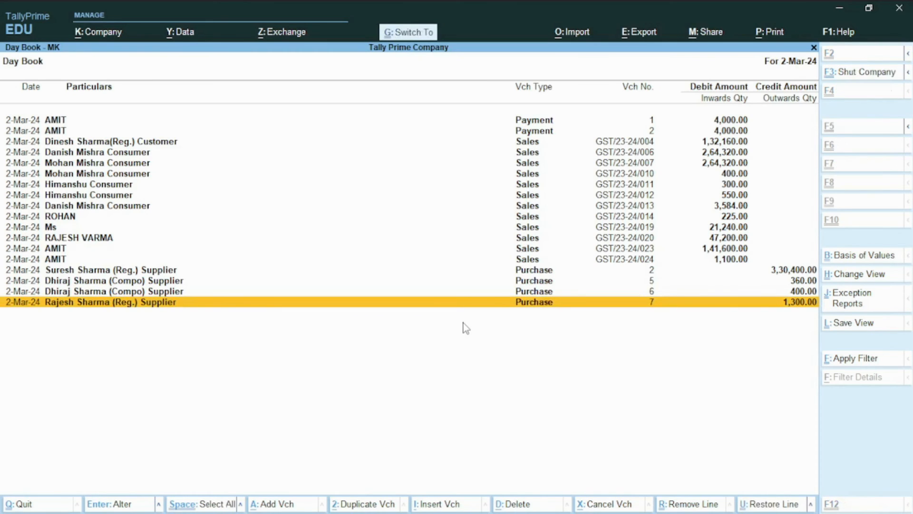
{"action": "key", "text": "ctrl+r"}
{"action": "key", "text": "ctrl+r"}
{"action": "key", "text": "ctrl+r"}
{"action": "key", "text": "ctrl+r"}
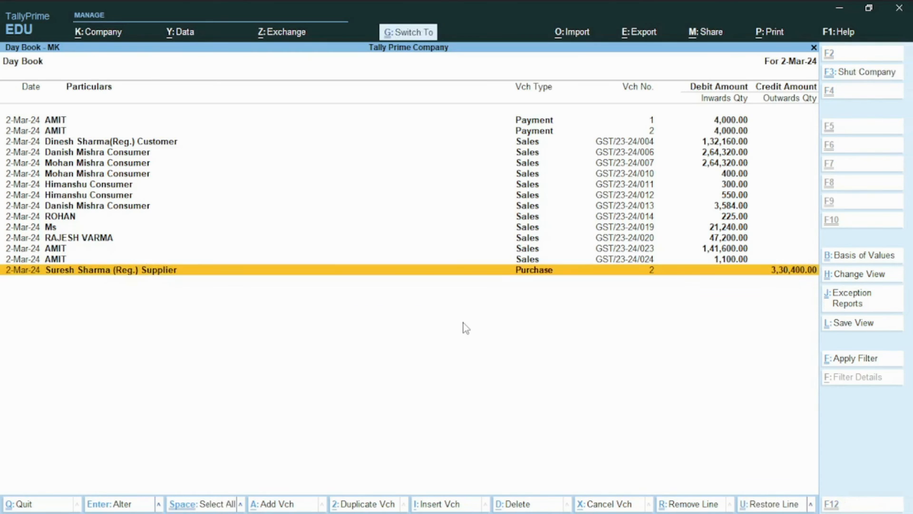
{"action": "key", "text": "ctrl+r"}
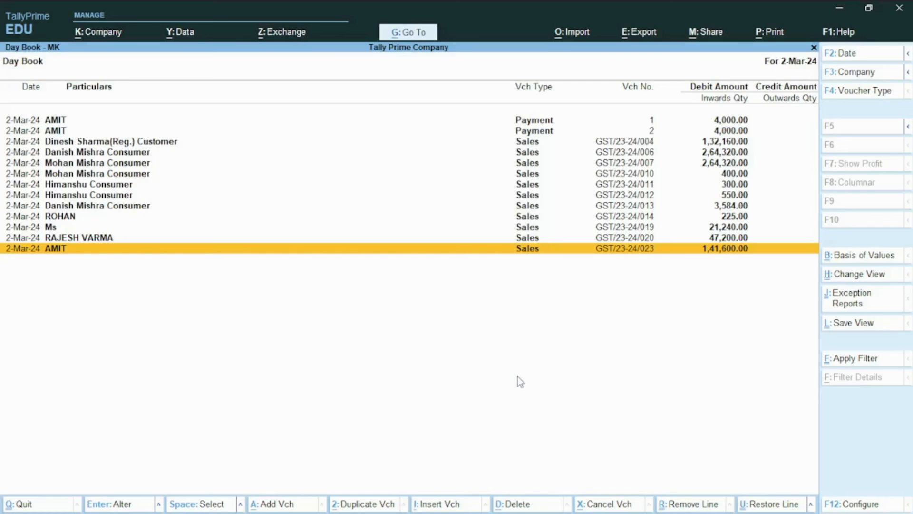
Step: Restore the removed Day Book lines from sales voucher GST/23-24/024 down to purchase voucher 6
{"action": "key", "text": "ctrl+u"}
{"action": "key", "text": "ctrl+u"}
{"action": "key", "text": "ctrl+u"}
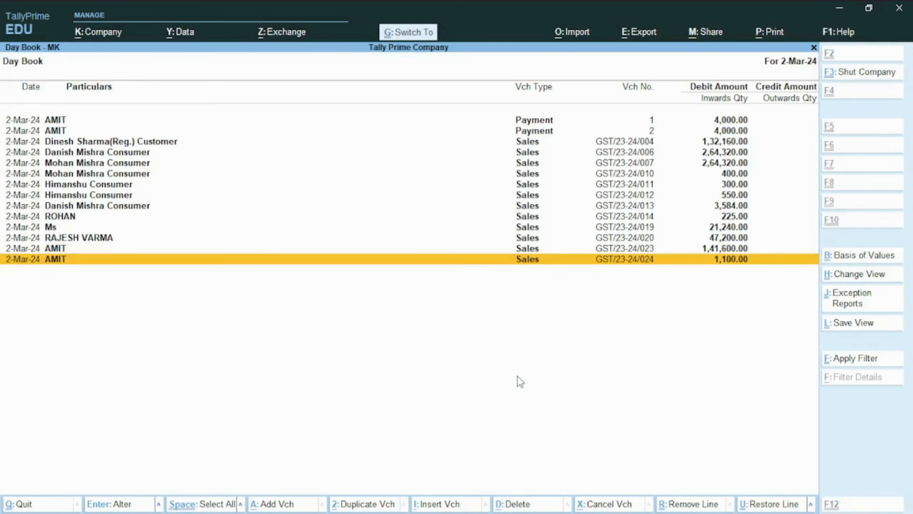
{"action": "key", "text": "ctrl+u"}
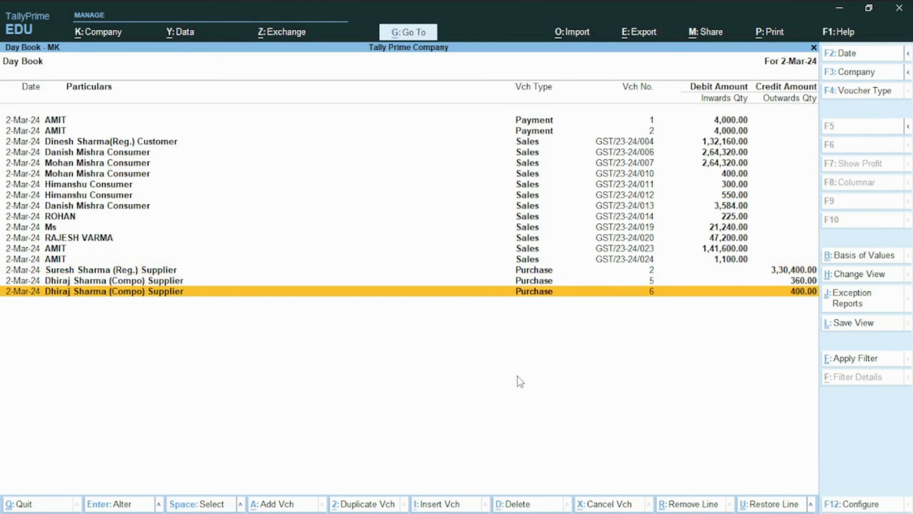
Step: Switch to the Excel list and move on to the Ctrl+T row
{"action": "key", "text": "alt+Tab"}
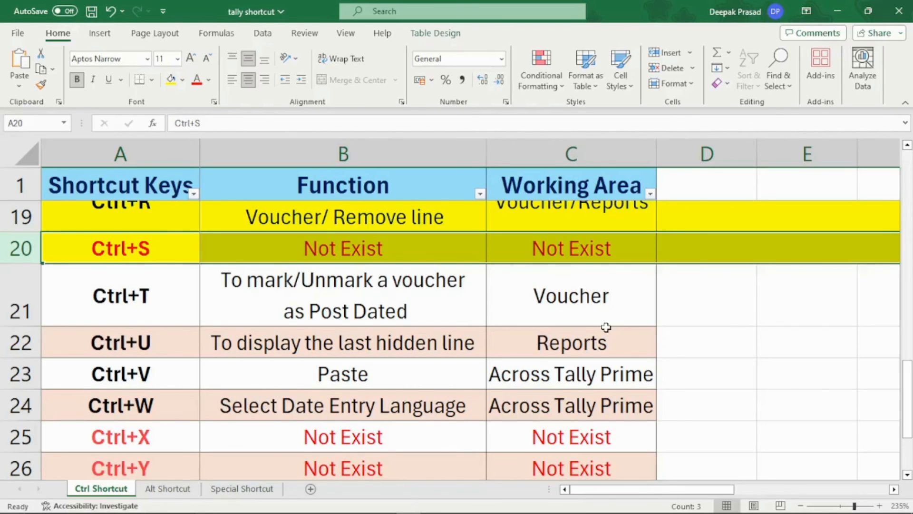
{"action": "key", "text": "Down"}
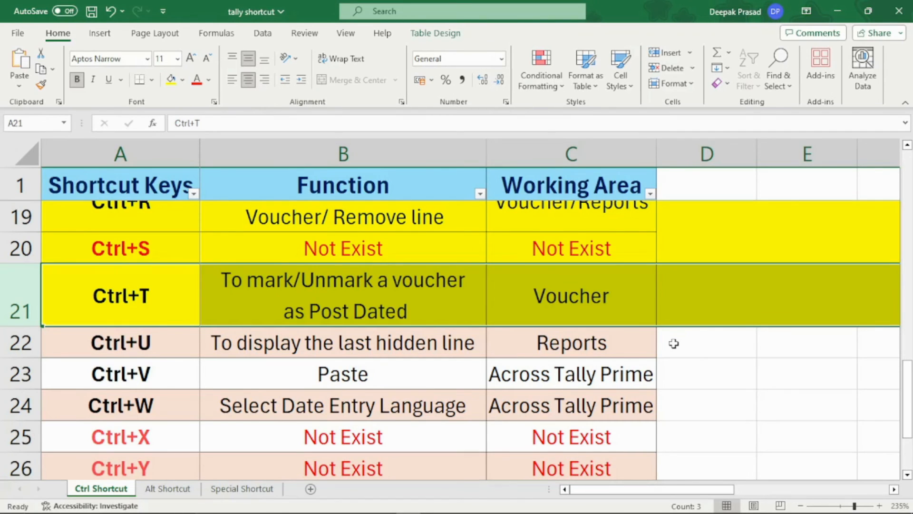
Step: Switch to TallyPrime and start a payment voucher from the SBI account, paying 4,000 to the customer's ledger
{"action": "key", "text": "alt+Tab"}
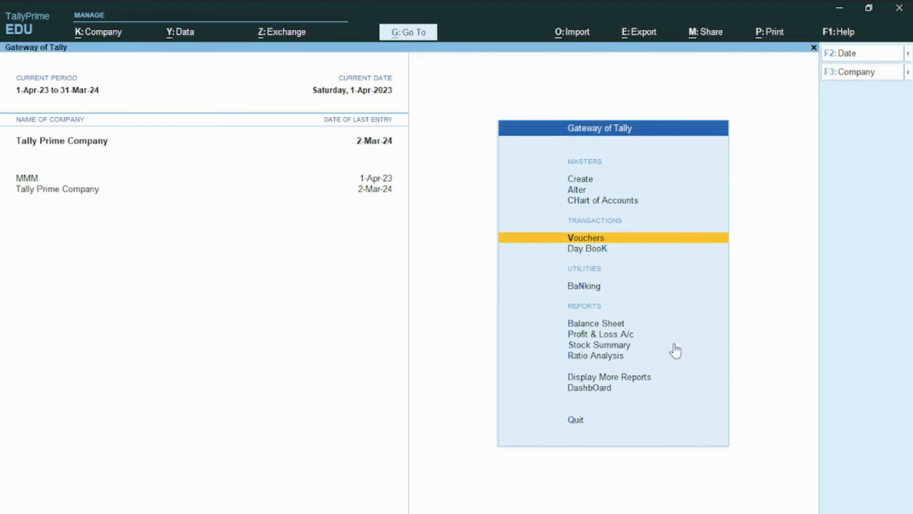
{"action": "key", "text": "Return"}
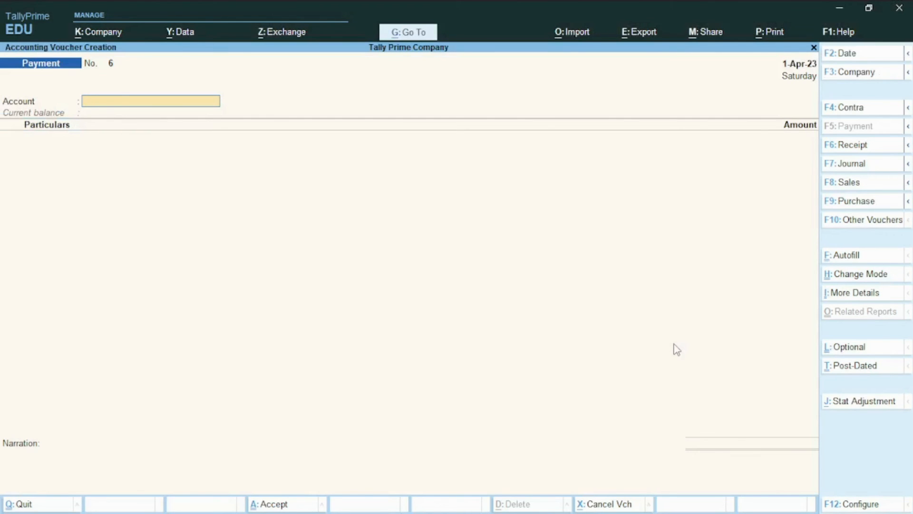
{"action": "type", "text": "S"}
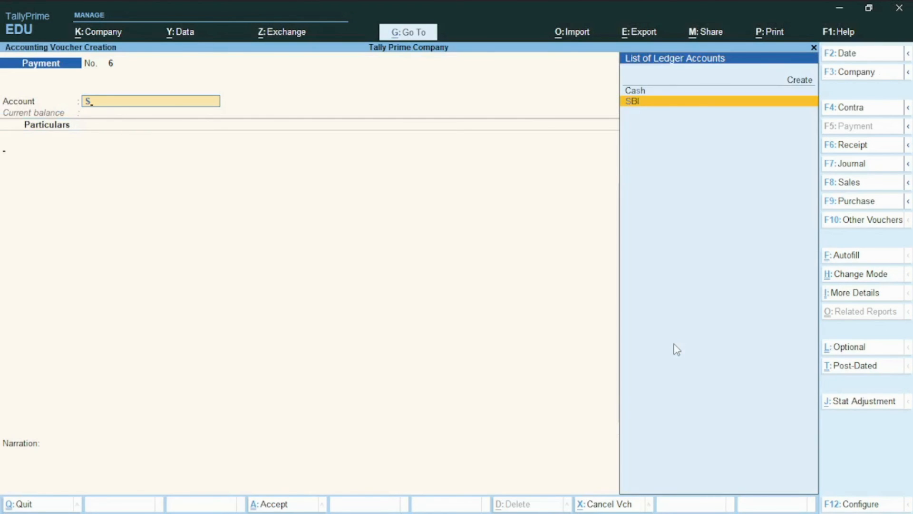
{"action": "key", "text": "Return"}
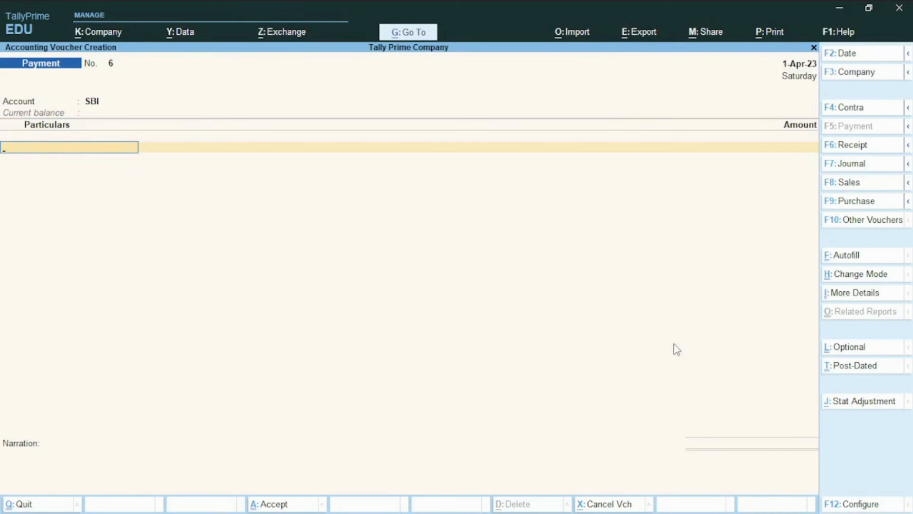
{"action": "type", "text": "AMI"}
{"action": "key", "text": "Return"}
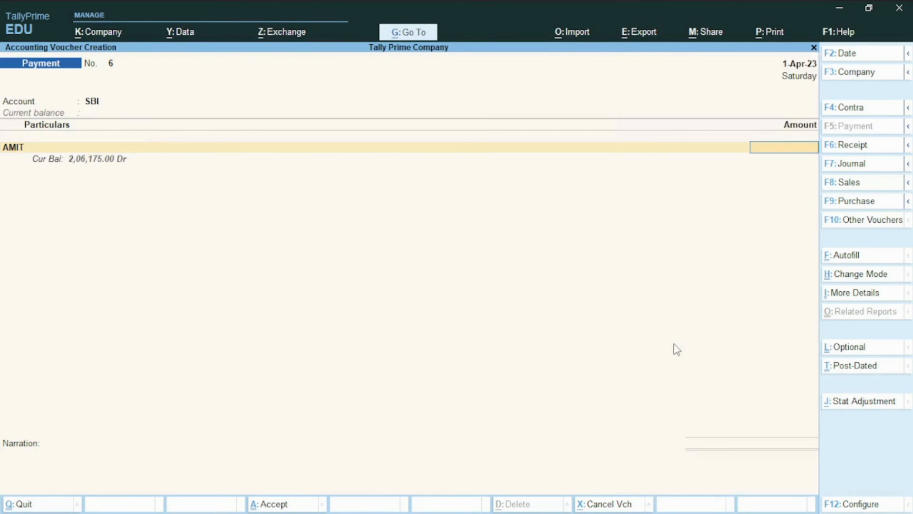
{"action": "type", "text": "4000"}
{"action": "key", "text": "Return"}
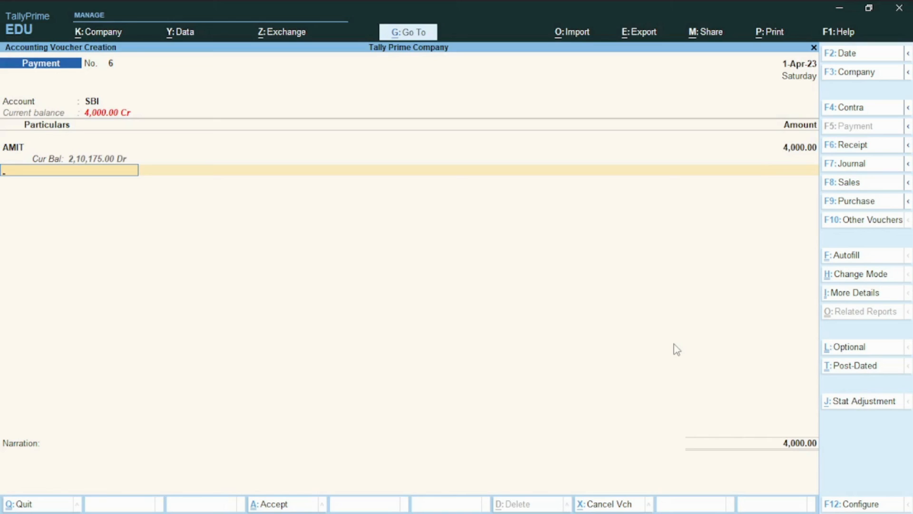
Step: Mark the payment voucher as post-dated and toggle the status back to current
{"action": "key", "text": "ctrl+t"}
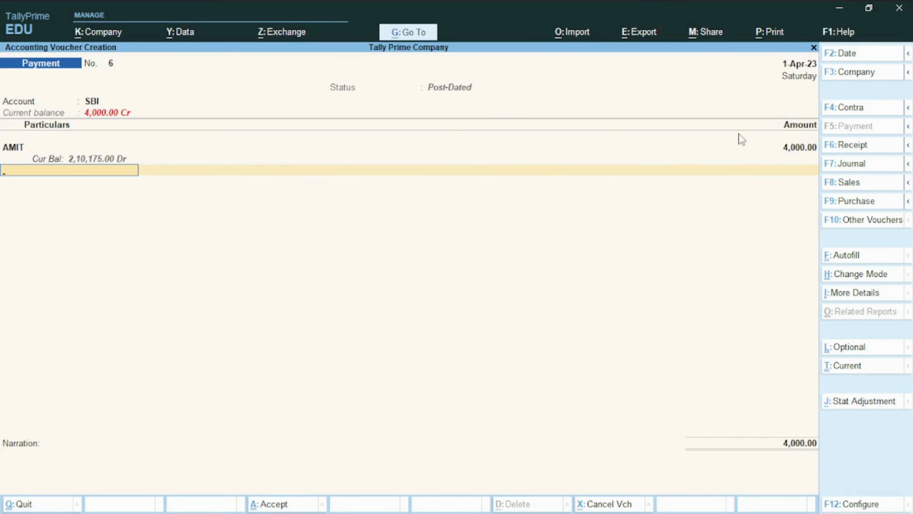
{"action": "key", "text": "ctrl"}
{"action": "key", "text": "ctrl+t"}
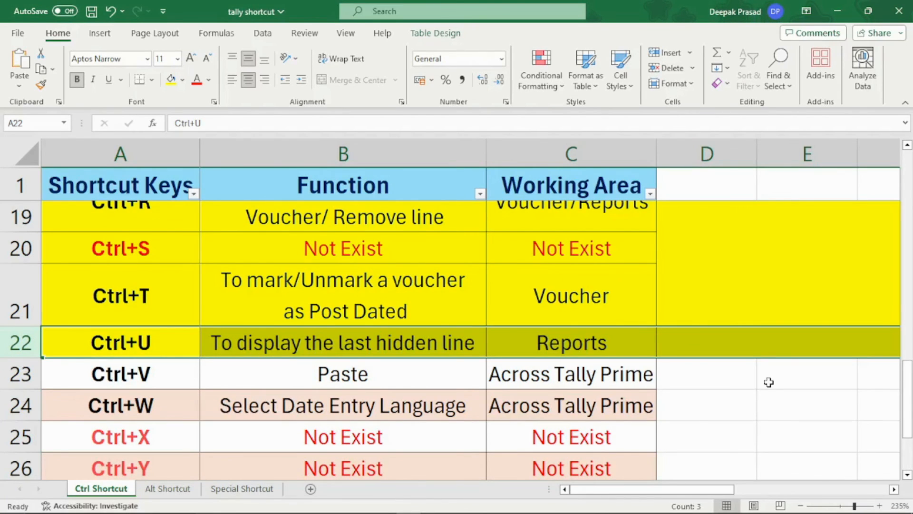
Step: Switch from the Excel list to TallyPrime, open the Day Book and select its last entry, purchase voucher 9
{"action": "key", "text": "alt+Tab"}
{"action": "key", "text": "Down"}
{"action": "key", "text": "Up"}
{"action": "key", "text": "Down"}
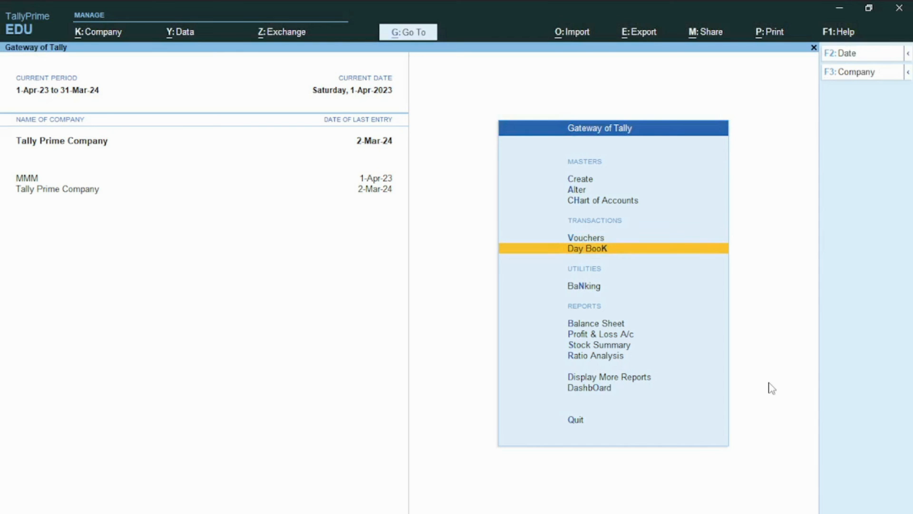
{"action": "key", "text": "Return"}
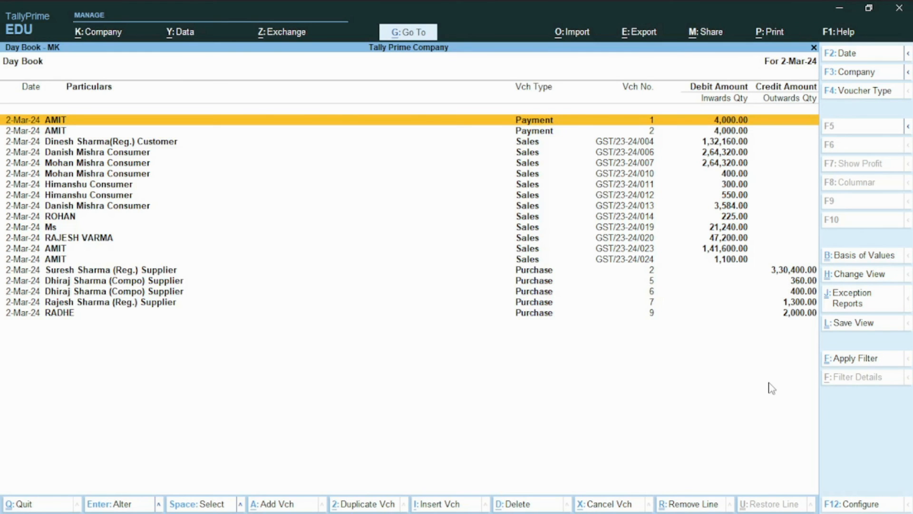
{"action": "key", "text": "End"}
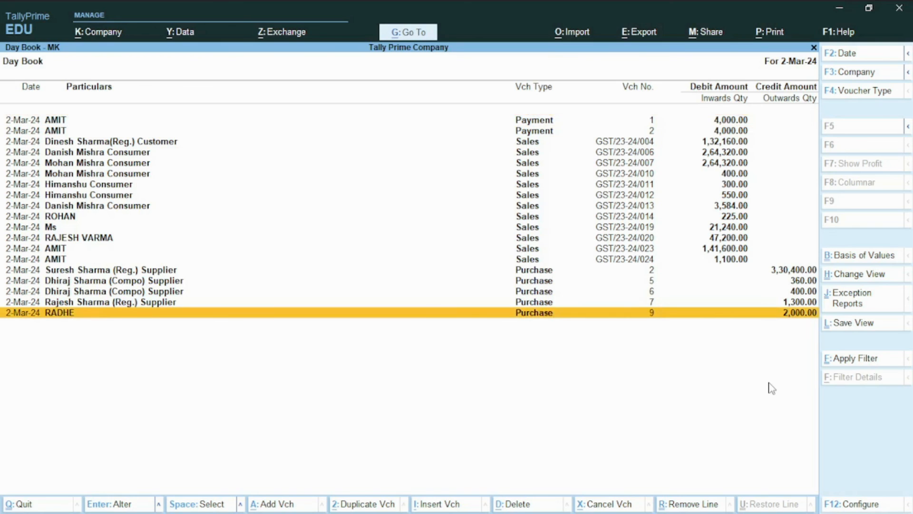
Step: Remove the last four Day Book lines, purchase vouchers 9, 7, 6 and 5, one by one
{"action": "key", "text": "ctrl+r"}
{"action": "key", "text": "ctrl+r"}
{"action": "key", "text": "ctrl+r"}
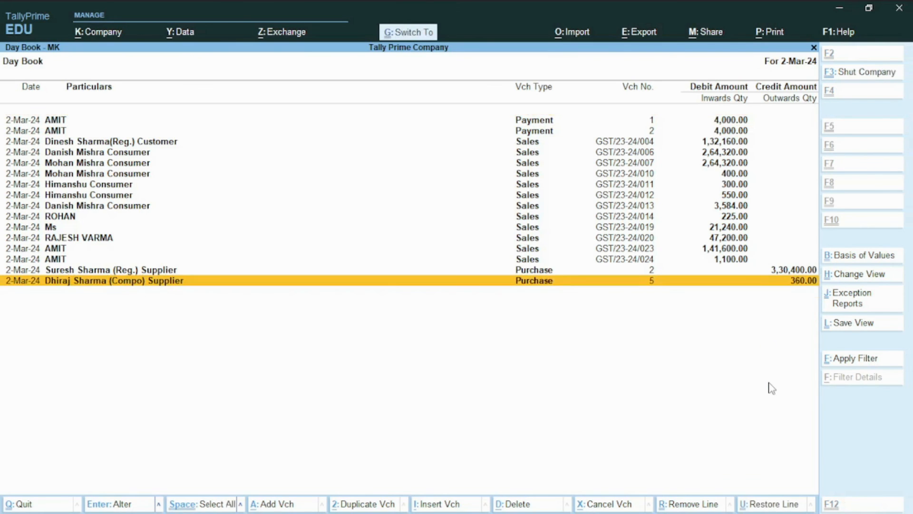
{"action": "key", "text": "ctrl+r"}
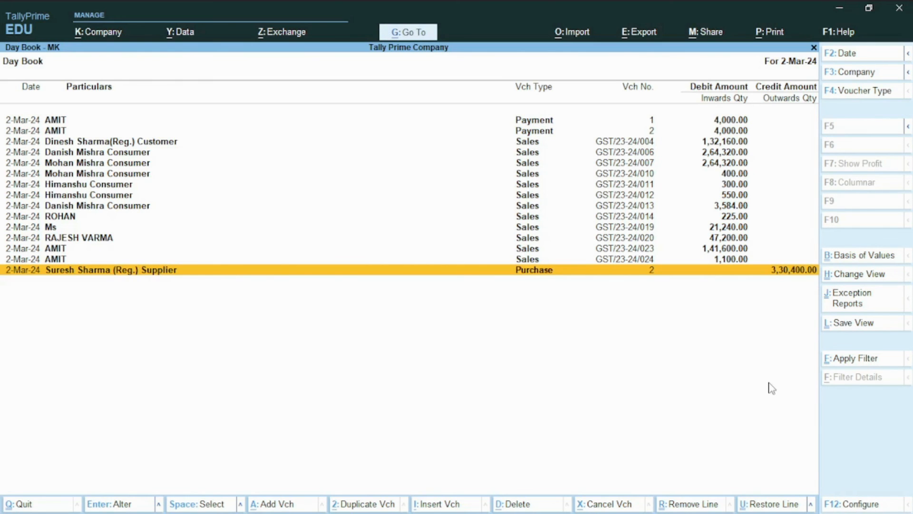
Step: Restore the four removed purchase voucher lines in the Day Book
{"action": "key", "text": "ctrl"}
{"action": "key", "text": "ctrl+u"}
{"action": "key", "text": "ctrl+u"}
{"action": "key", "text": "ctrl+u"}
{"action": "key", "text": "ctrl+u"}
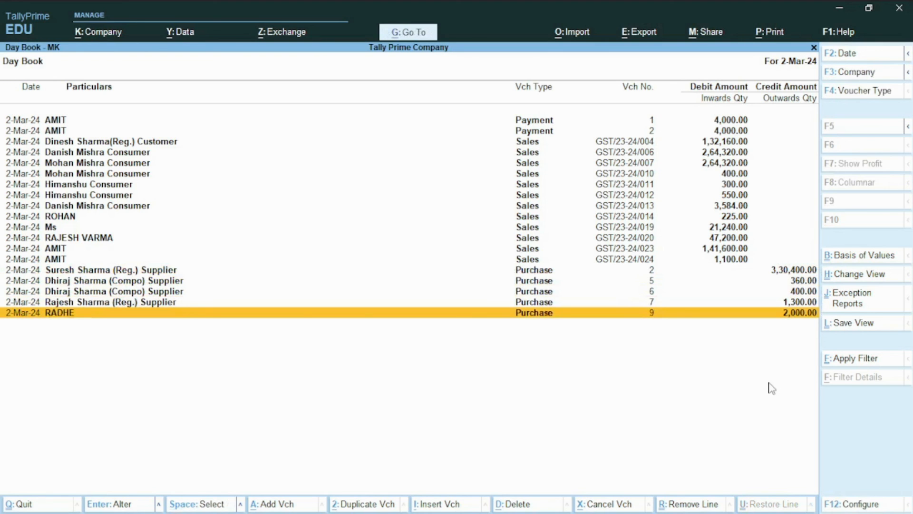
Step: Consult the Ctrl+V row in the Excel list and open a blank ledger creation form in TallyPrime
{"action": "key", "text": "alt+Tab"}
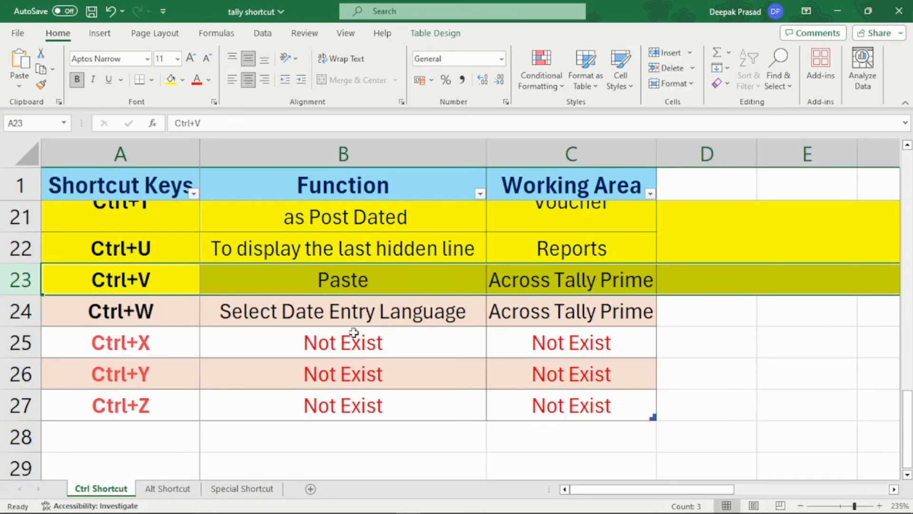
{"action": "key", "text": "alt+Tab"}
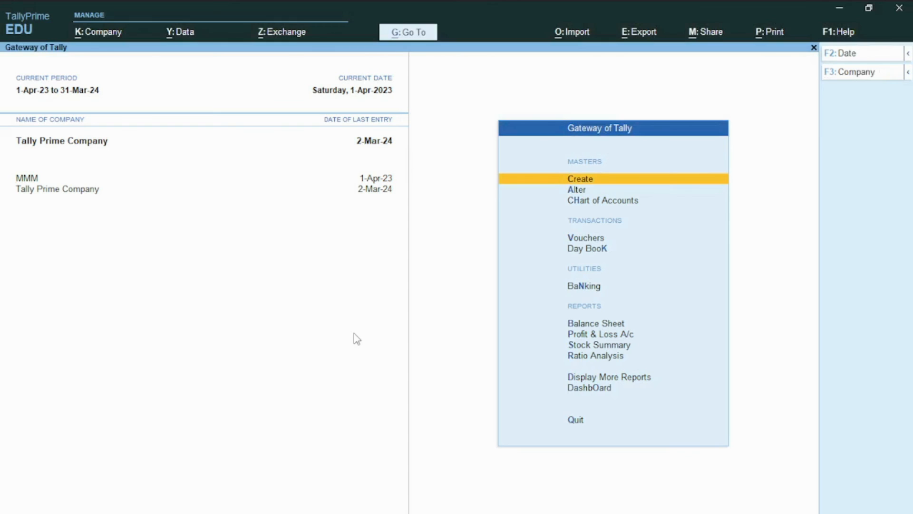
{"action": "key", "text": "Return"}
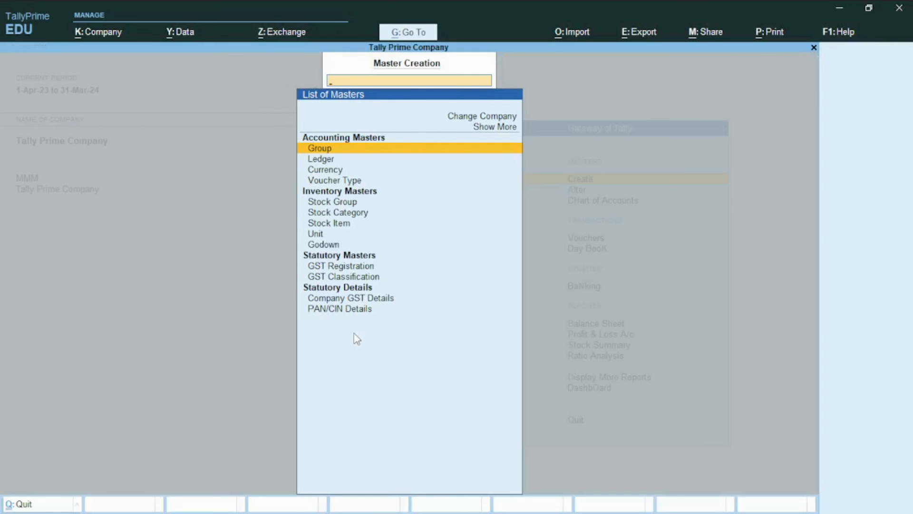
{"action": "key", "text": "Down"}
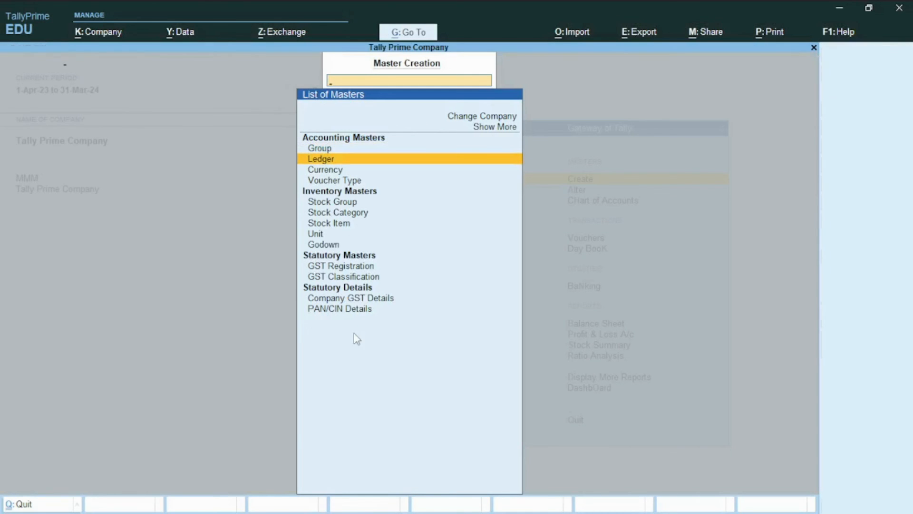
{"action": "key", "text": "Return"}
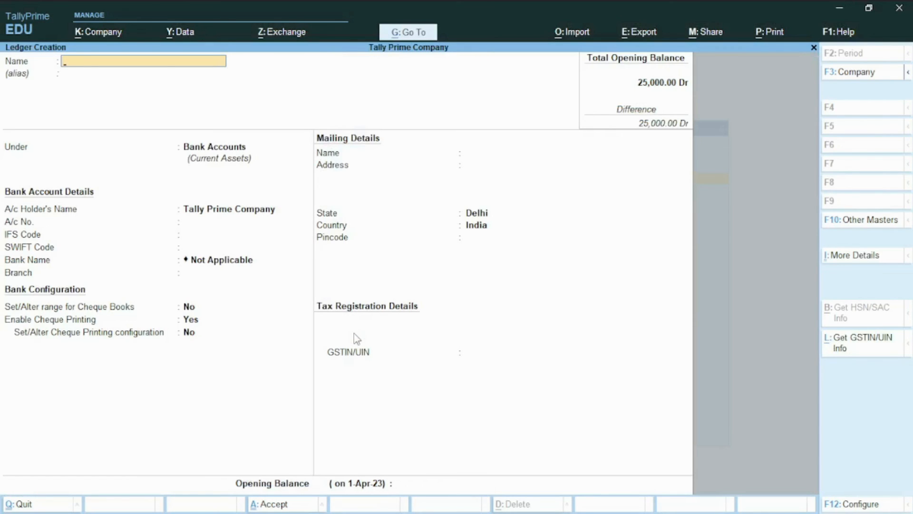
Step: Copy cell A23 (Ctrl+V) from the Excel list and paste it as the new ledger's name in TallyPrime
{"action": "key", "text": "alt+Tab"}
{"action": "key", "text": "Left"}
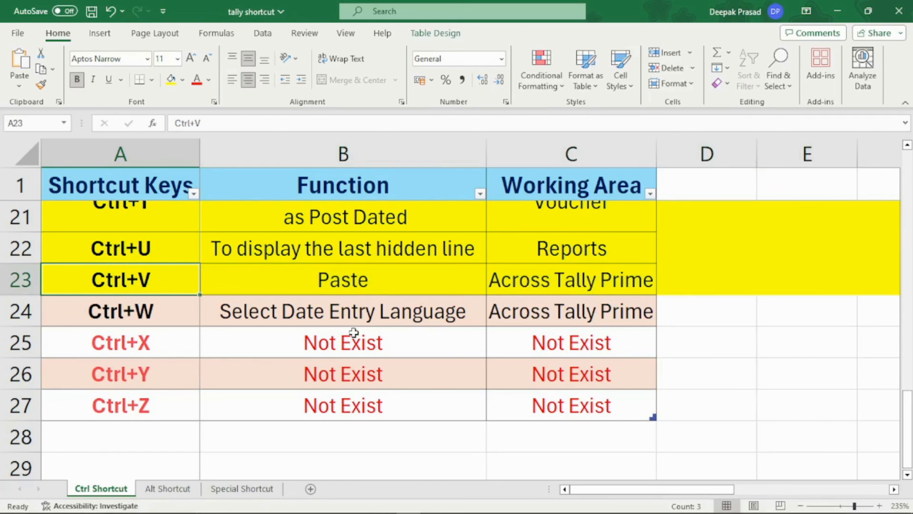
{"action": "key", "text": "ctrl+c"}
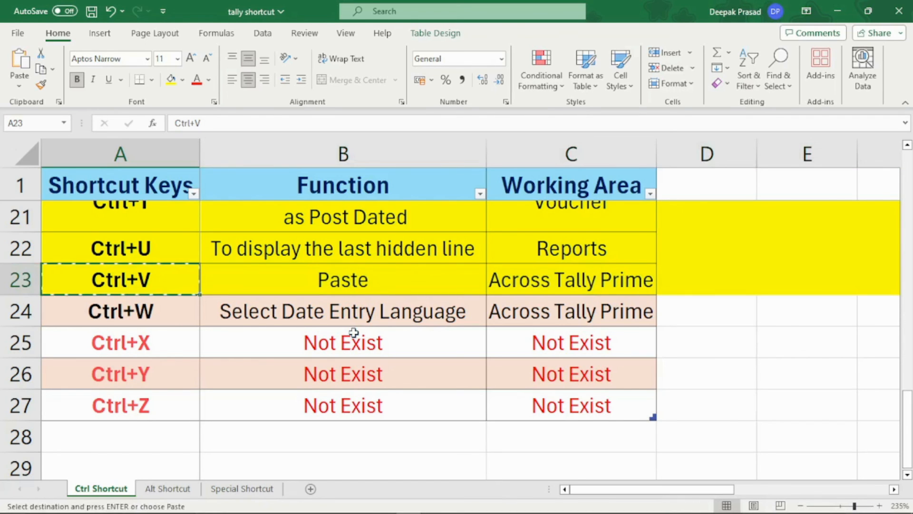
{"action": "key", "text": "alt+Tab"}
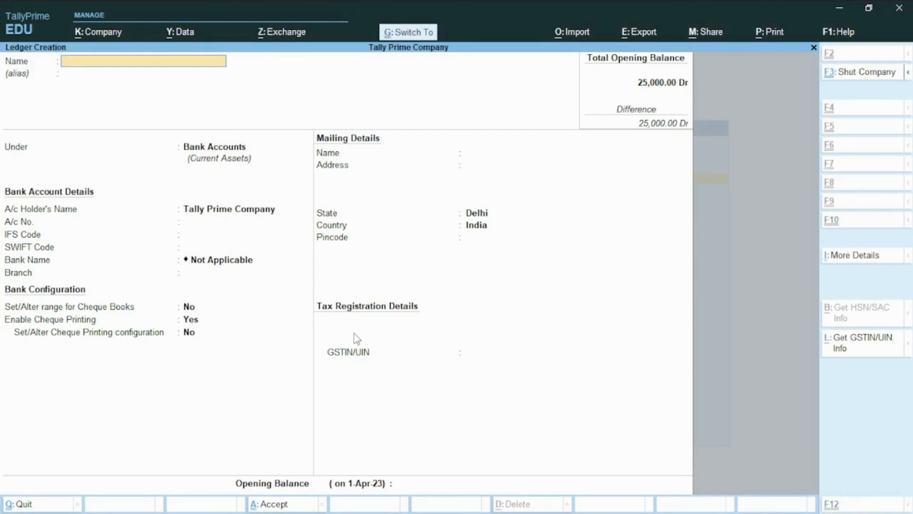
{"action": "key", "text": "ctrl+alt+v"}
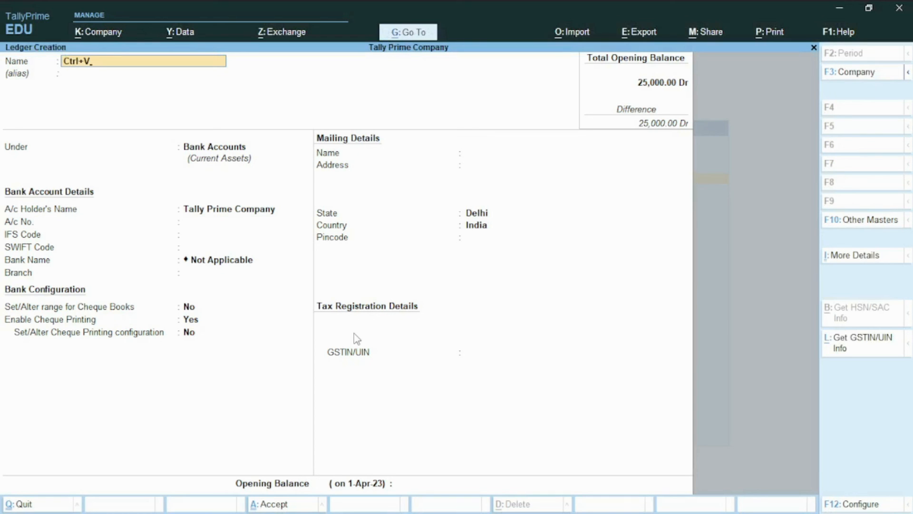
{"action": "key", "text": "Return"}
{"action": "key", "text": "Return"}
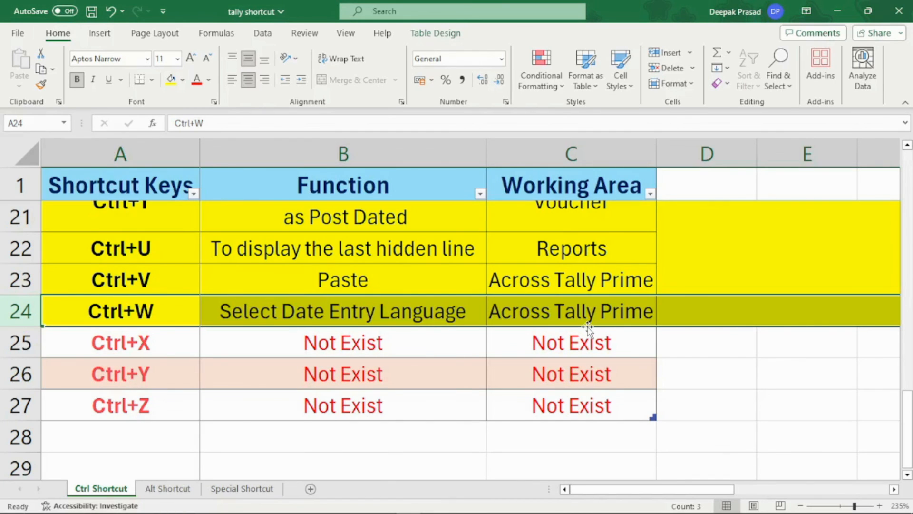
Step: Switch from the Excel list's Ctrl+W row to TallyPrime and open a blank ledger creation form
{"action": "key", "text": "alt+Tab"}
{"action": "key", "text": "Down"}
{"action": "key", "text": "Up"}
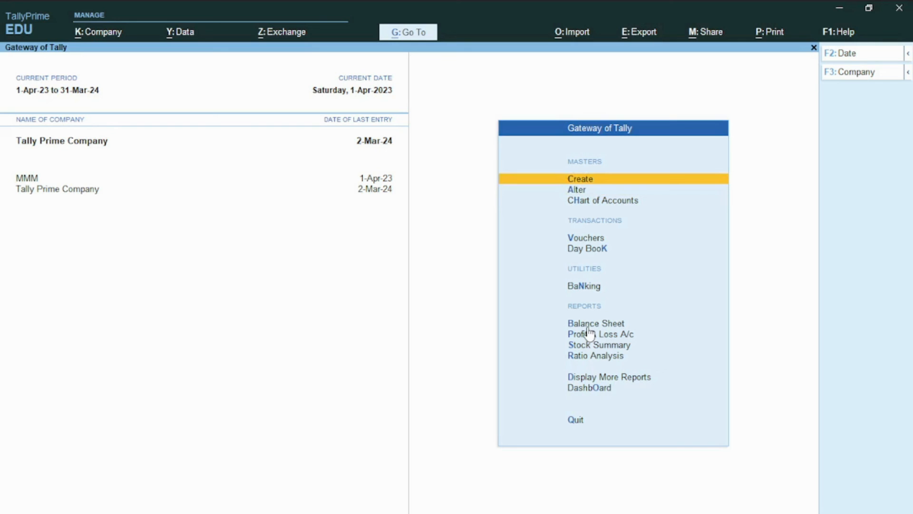
{"action": "key", "text": "Return"}
{"action": "key", "text": "Down"}
{"action": "key", "text": "Return"}
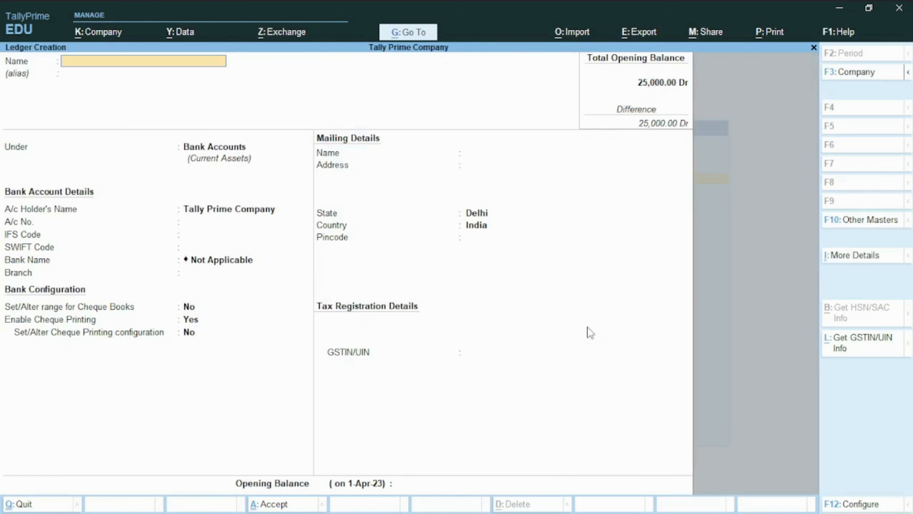
Step: Enter SFGHJ as a trial ledger name and clear the field again
{"action": "type", "text": "SFGHJ"}
{"action": "key", "text": "BackSpace"}
{"action": "key", "text": "BackSpace"}
{"action": "key", "text": "BackSpace"}
{"action": "key", "text": "BackSpace"}
{"action": "key", "text": "BackSpace"}
Step: Change the data entry language to Hindi (Devanagari script) in the ledger creation form
{"action": "key", "text": "ctrl+w"}
{"action": "key", "text": "Down"}
{"action": "key", "text": "Down"}
{"action": "key", "text": "Down"}
{"action": "key", "text": "Return"}
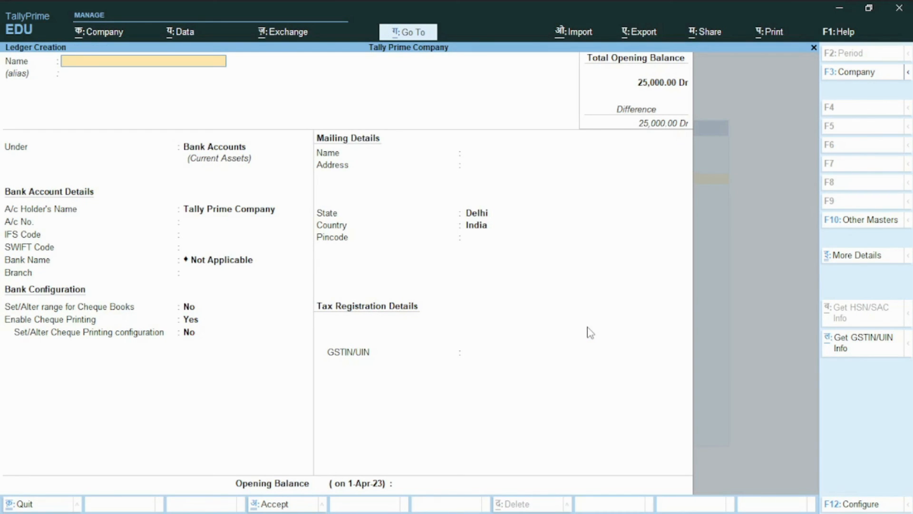
Step: Enter the ledger's name in Devanagari script, leave the alias empty and move on to its group
{"action": "type", "text": "राम"}
{"action": "key", "text": "Return"}
{"action": "key", "text": "Return"}
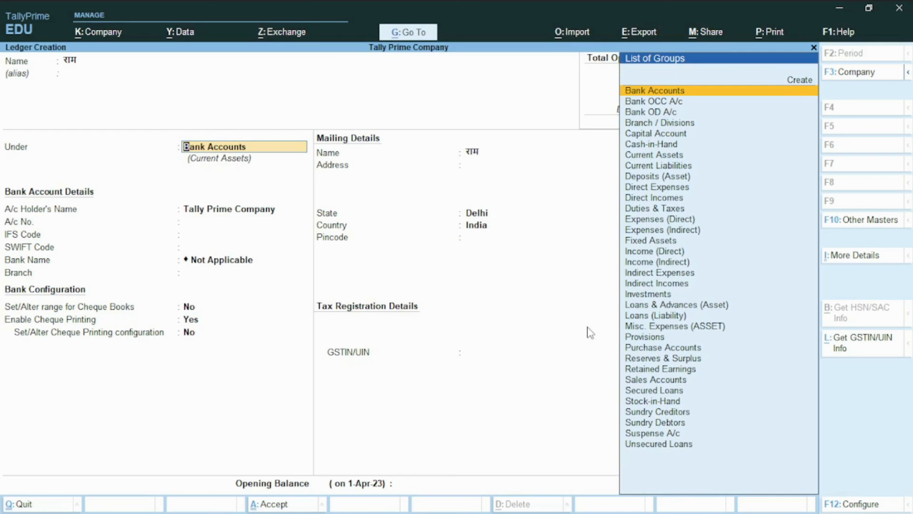
Step: Switch to the Excel list and return to its header row in cell A1
{"action": "key", "text": "alt+Tab"}
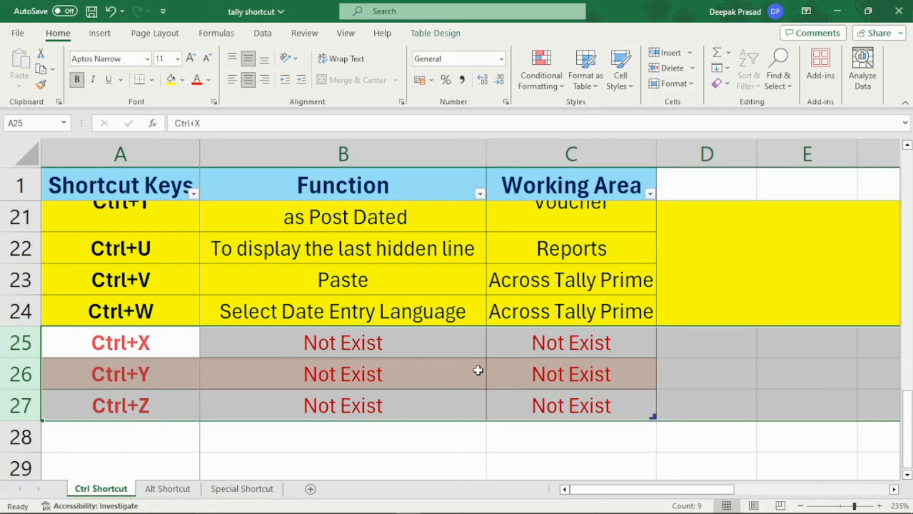
{"action": "key", "text": "ctrl+Up"}
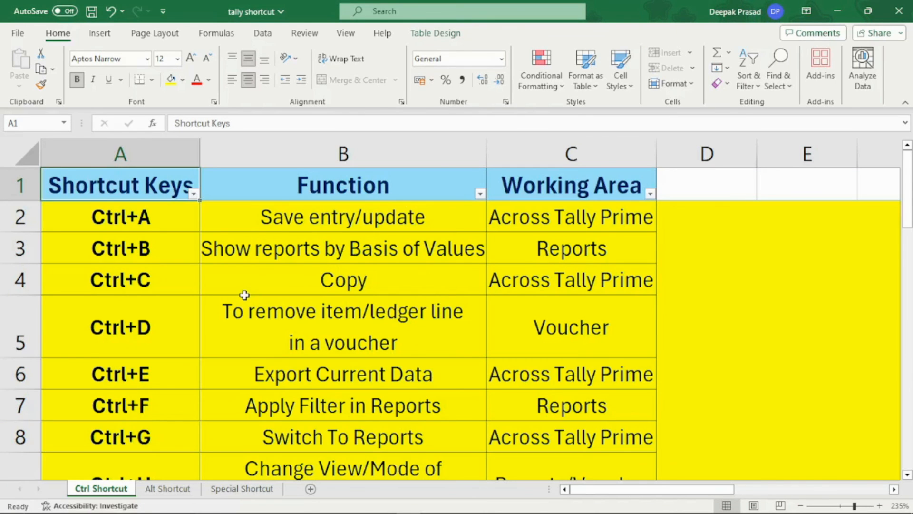